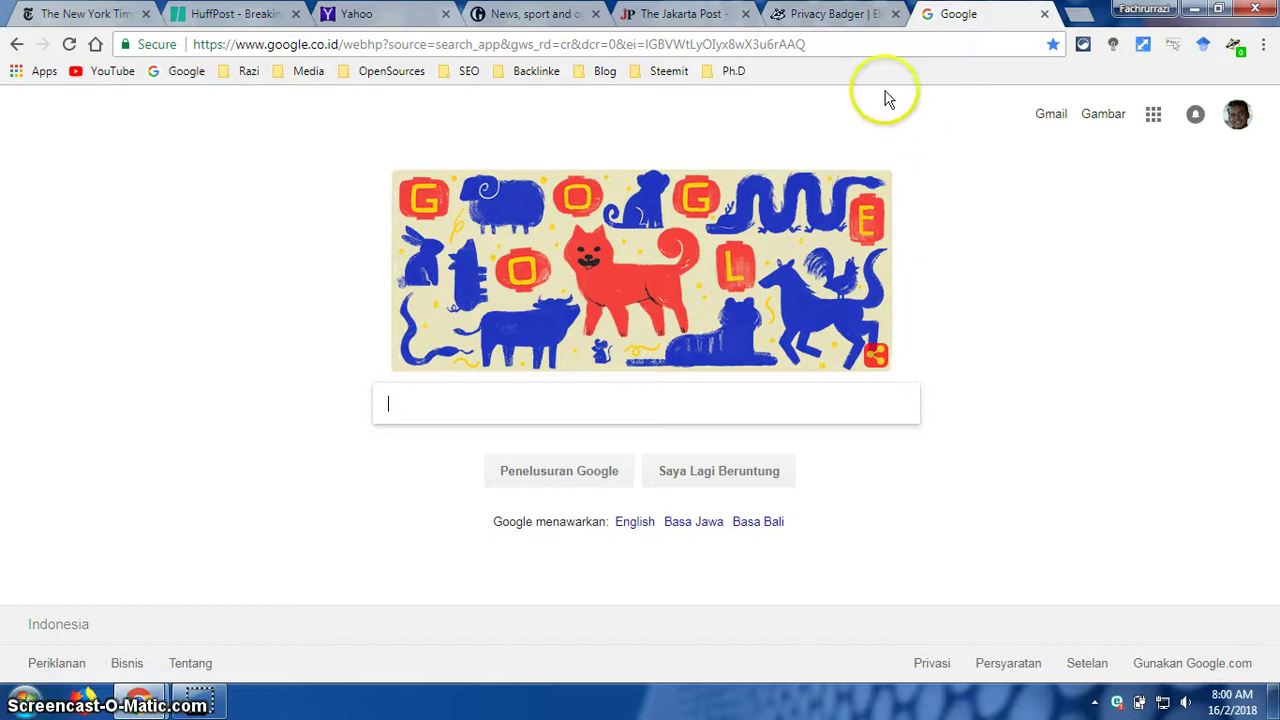
# Look over the Privacy Badger project page on the EFF site, ending at its install section
pyautogui.click(836, 22)
pyautogui.scroll(4, 600, 340)
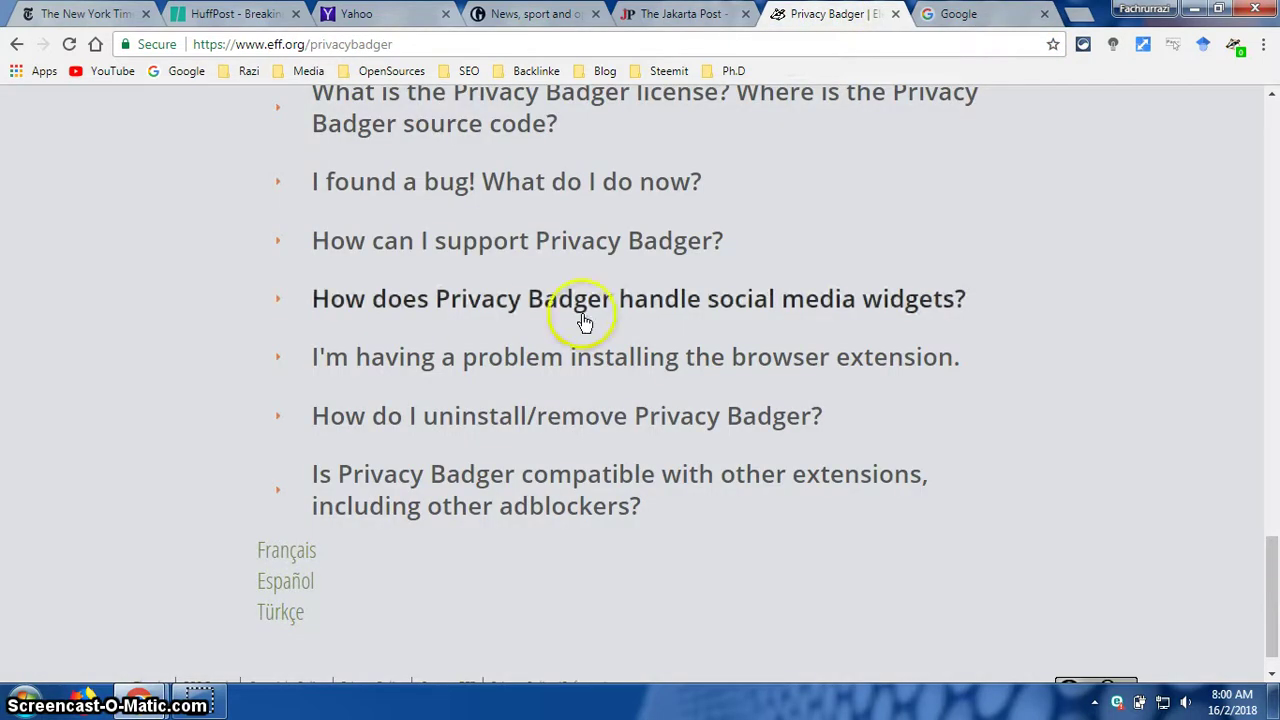
pyautogui.scroll(10, 641, 371)
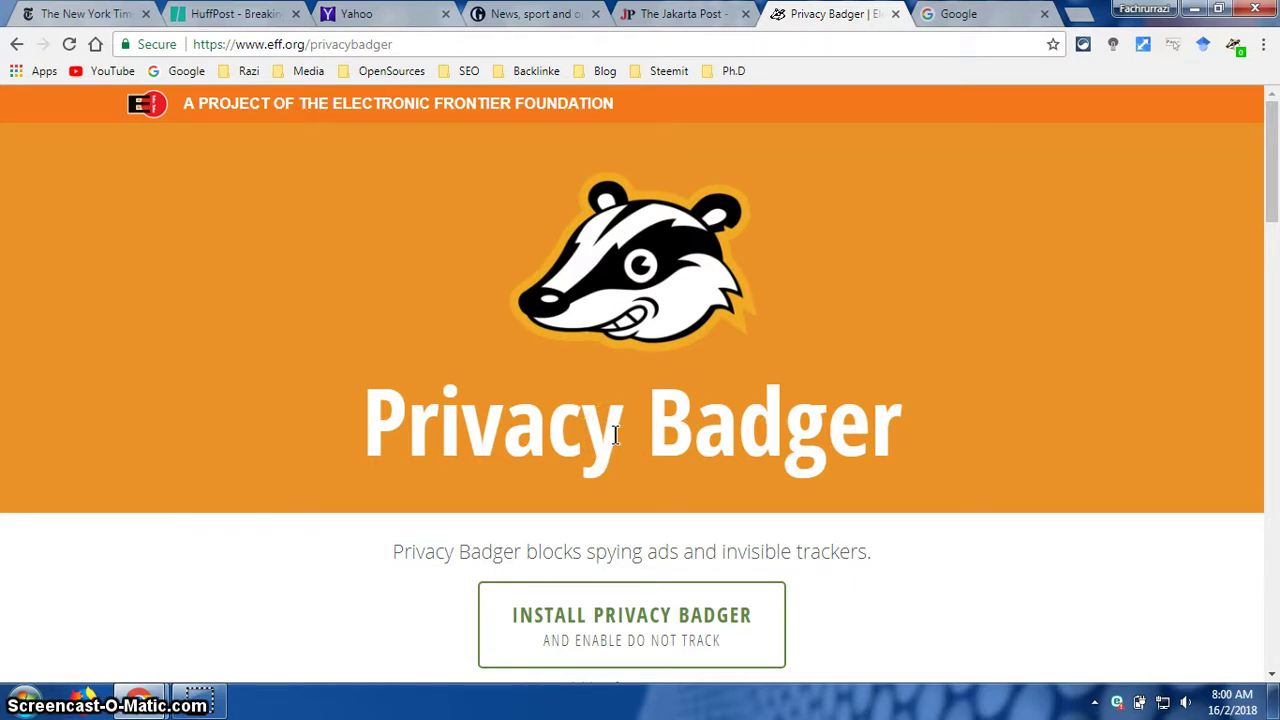
# Return to the Google page and open the browser's extensions management page
pyautogui.click(958, 16)
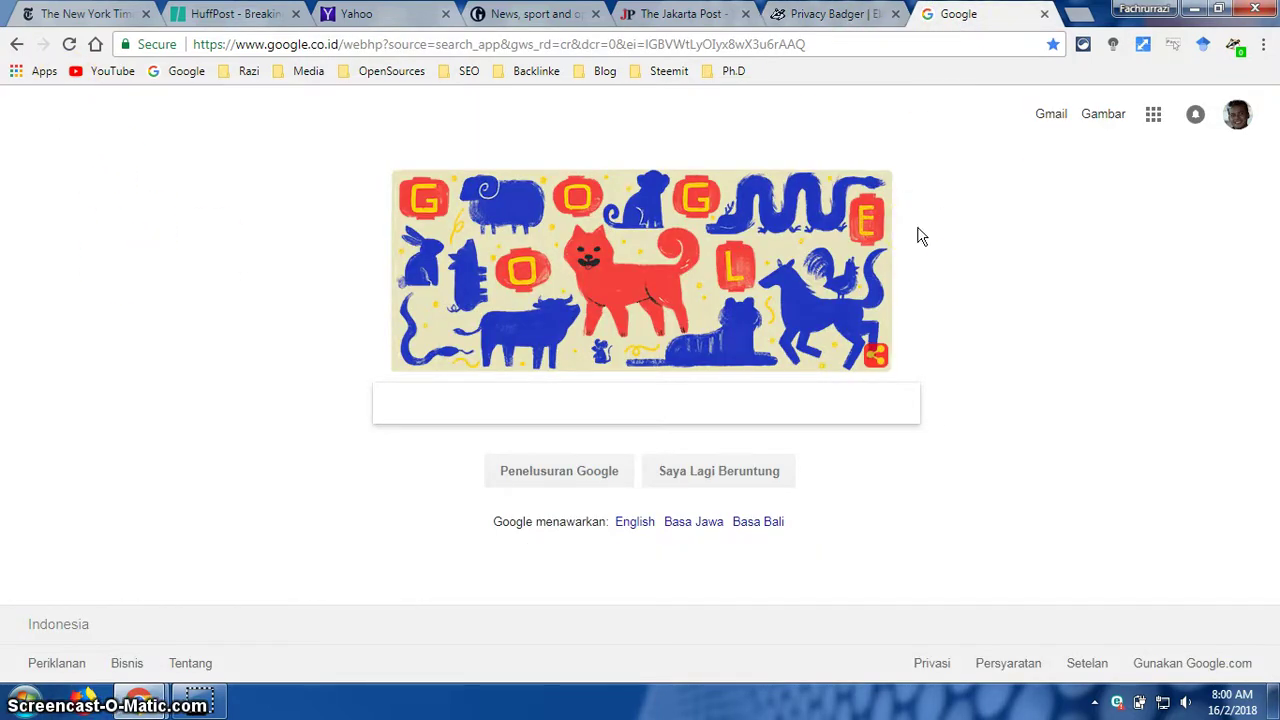
pyautogui.click(1266, 46)
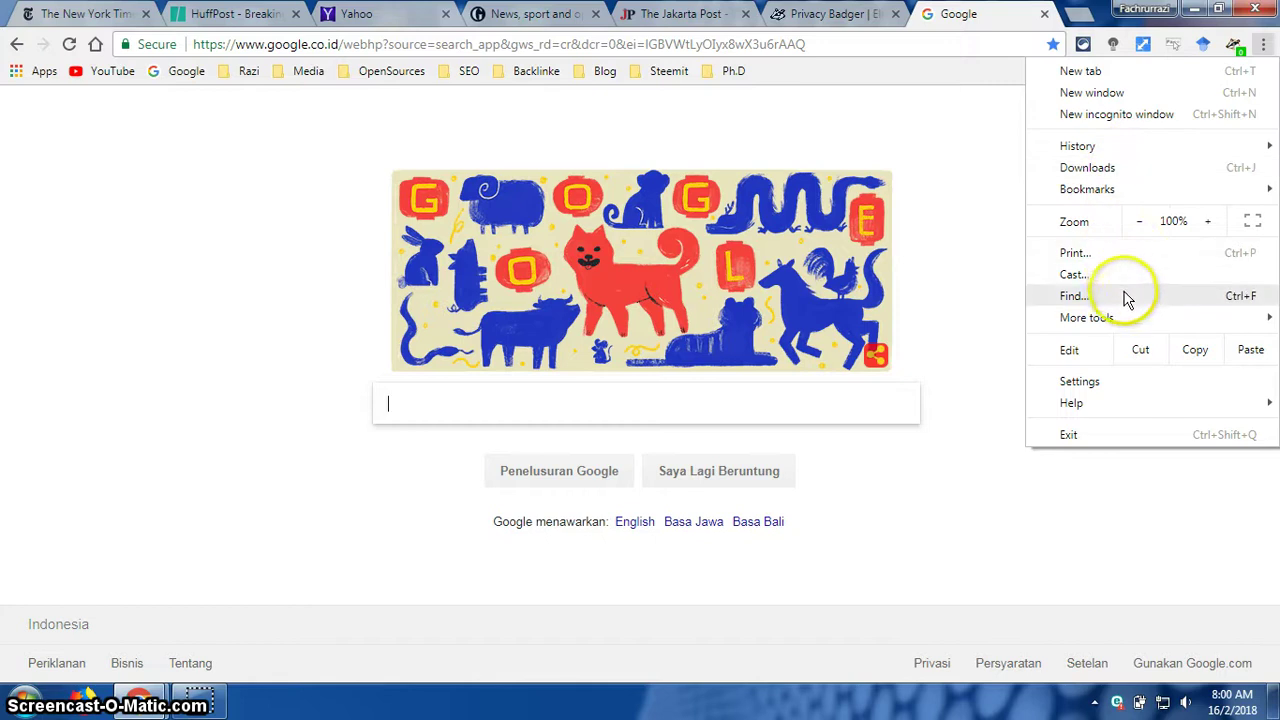
pyautogui.moveTo(1225, 325)
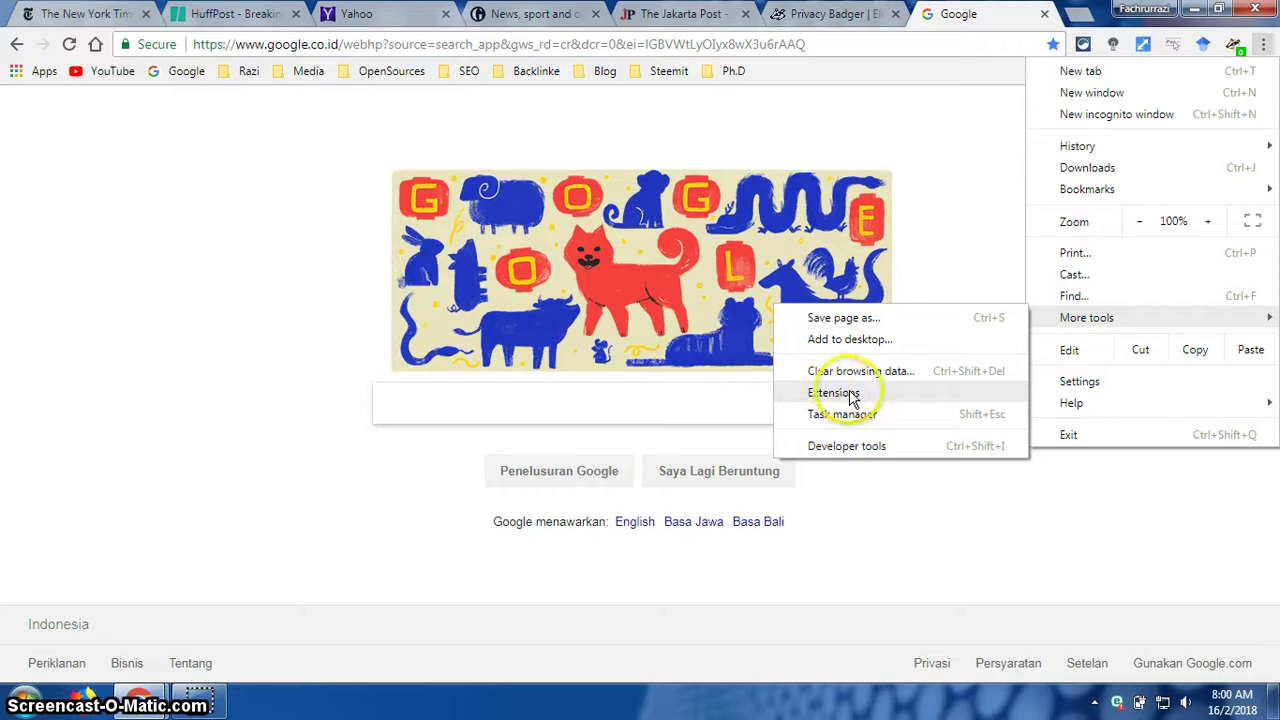
pyautogui.click(885, 395)
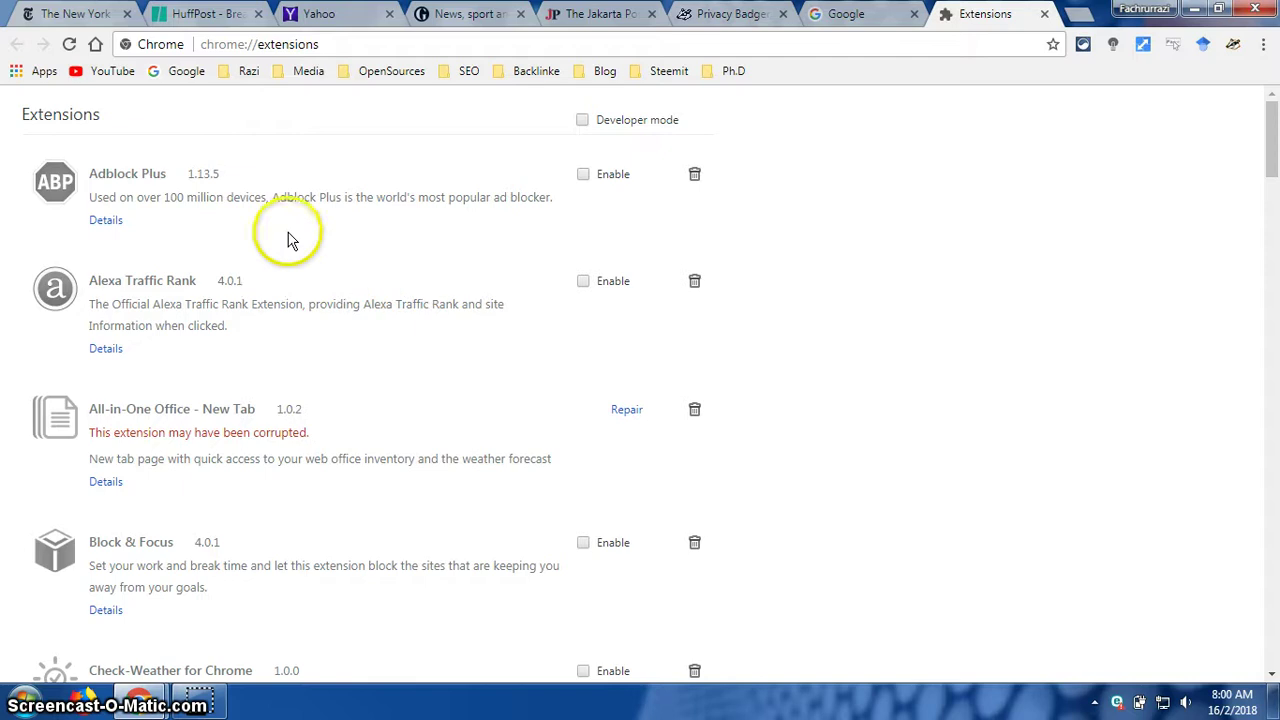
# Go from the end of the installed extensions list to the Chrome Web Store to get more extensions
pyautogui.scroll(-2, 320, 350)
pyautogui.scroll(-15, 325, 358)
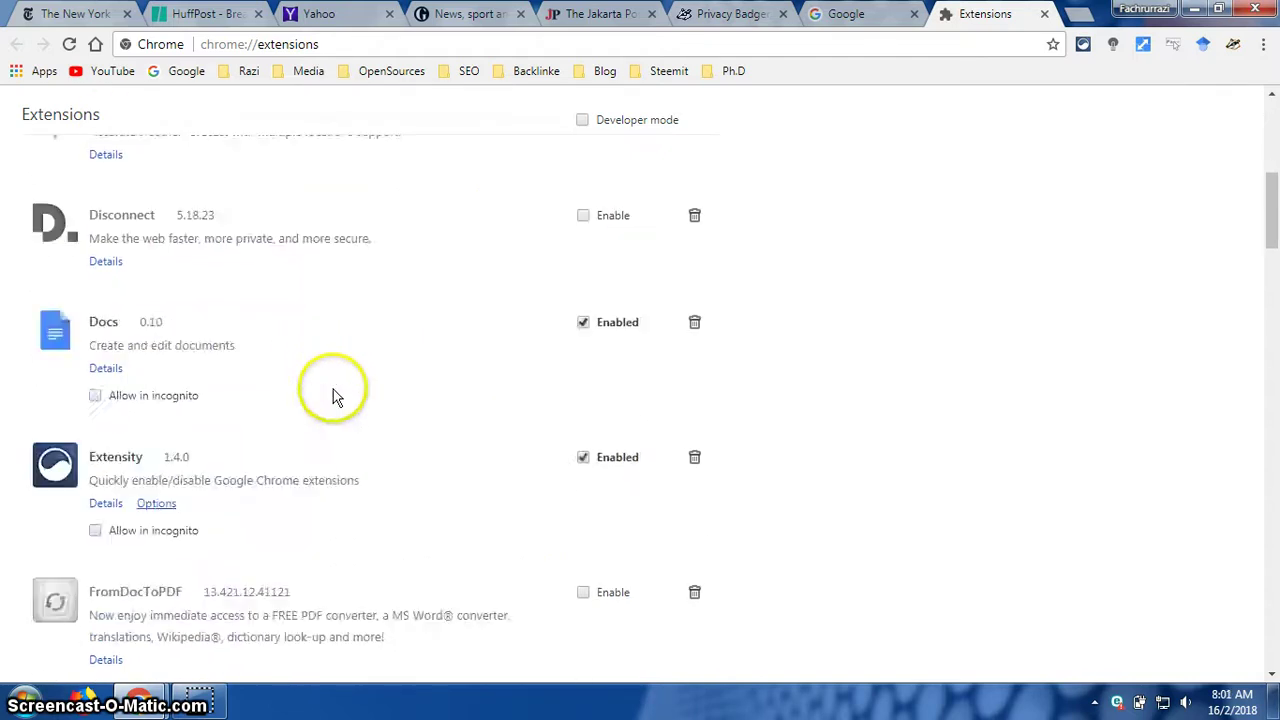
pyautogui.scroll(-10, 335, 405)
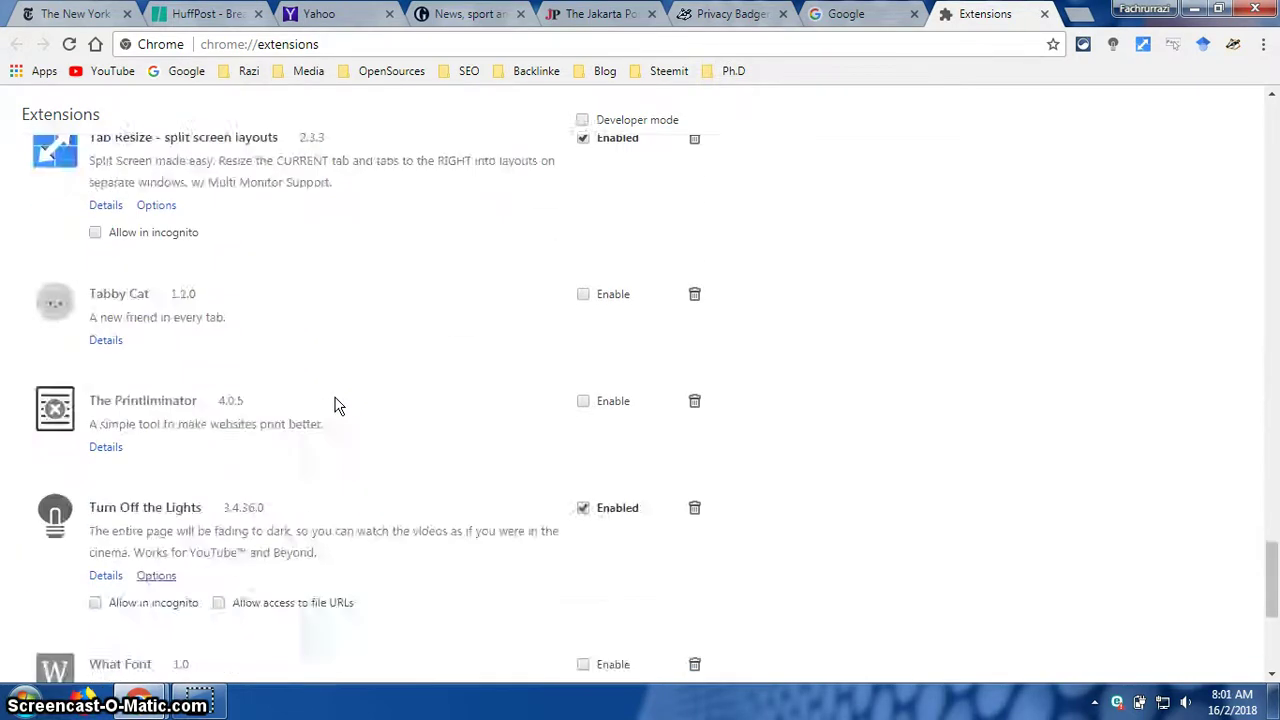
pyautogui.click(110, 612)
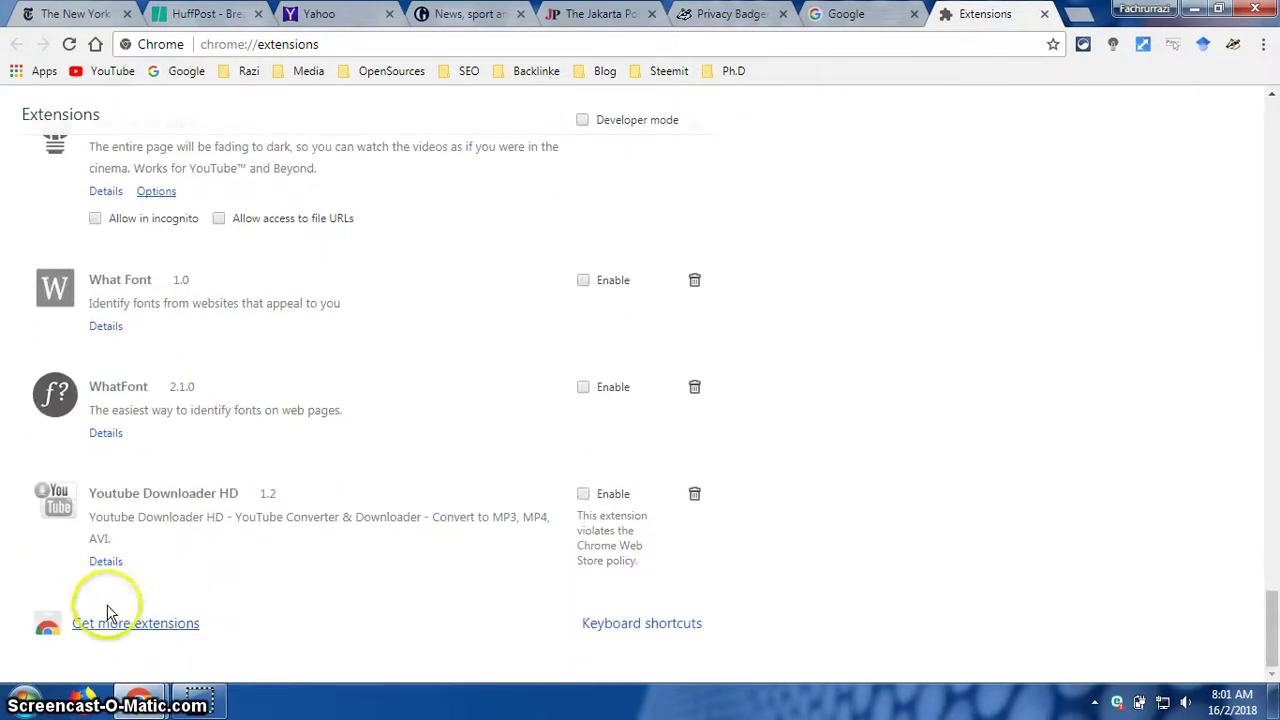
pyautogui.click(168, 627)
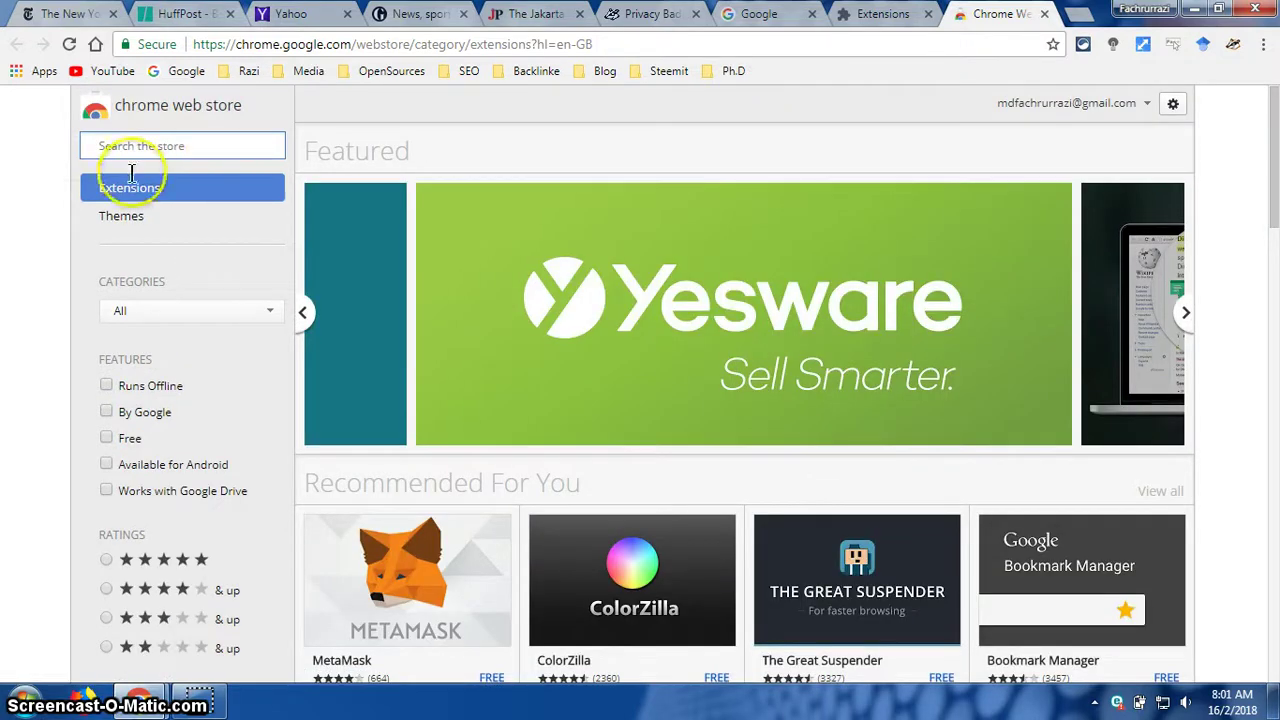
# Search the Chrome Web Store for "privacy badger"
pyautogui.click(213, 145)
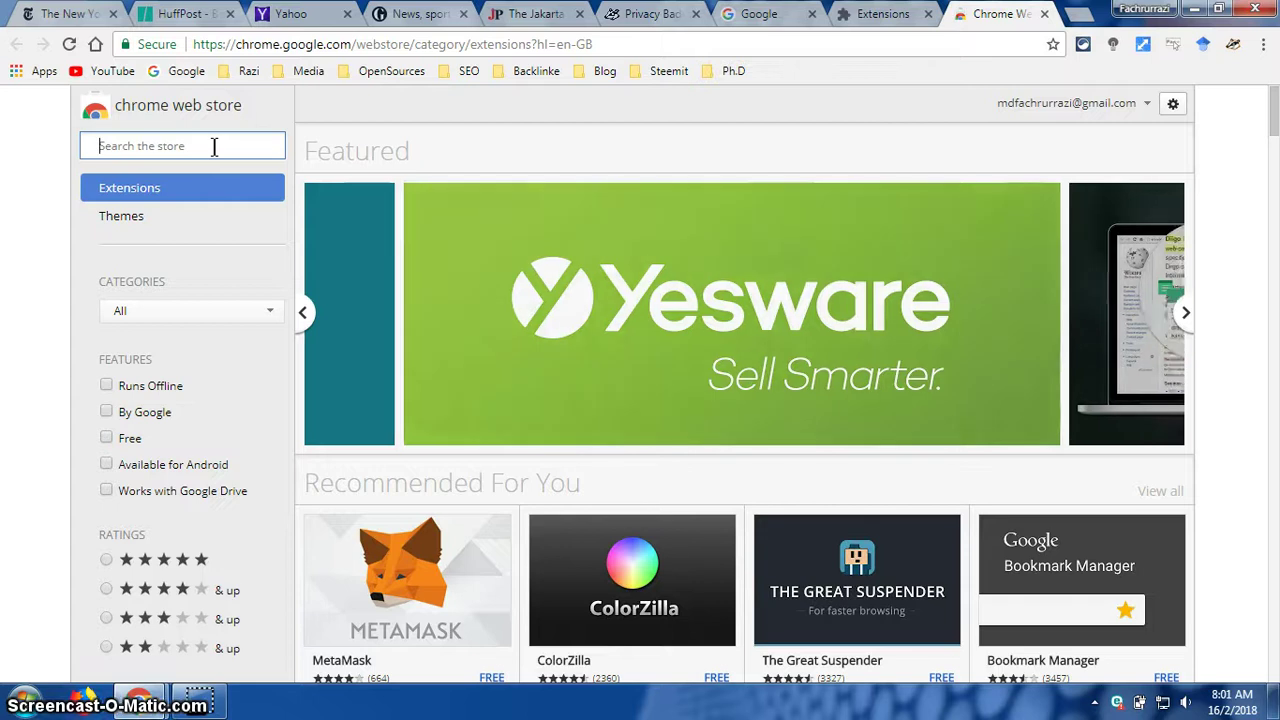
pyautogui.write('pr')
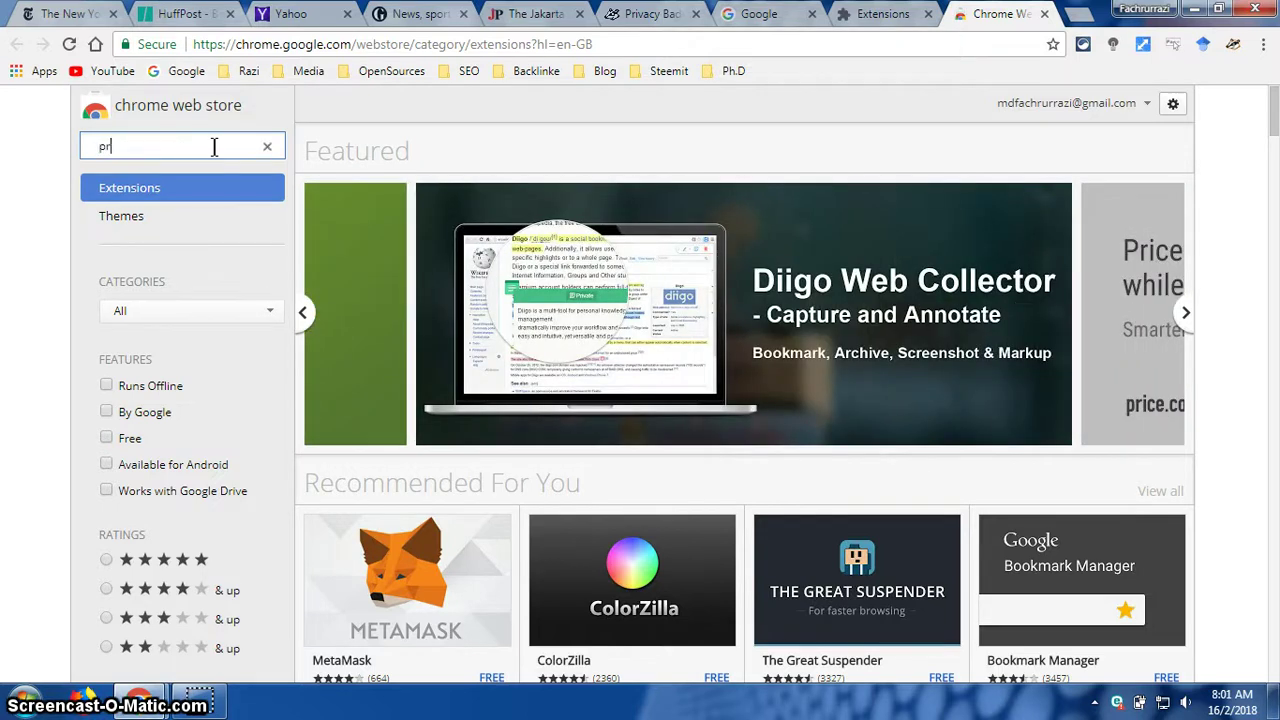
pyautogui.write('ivacy')
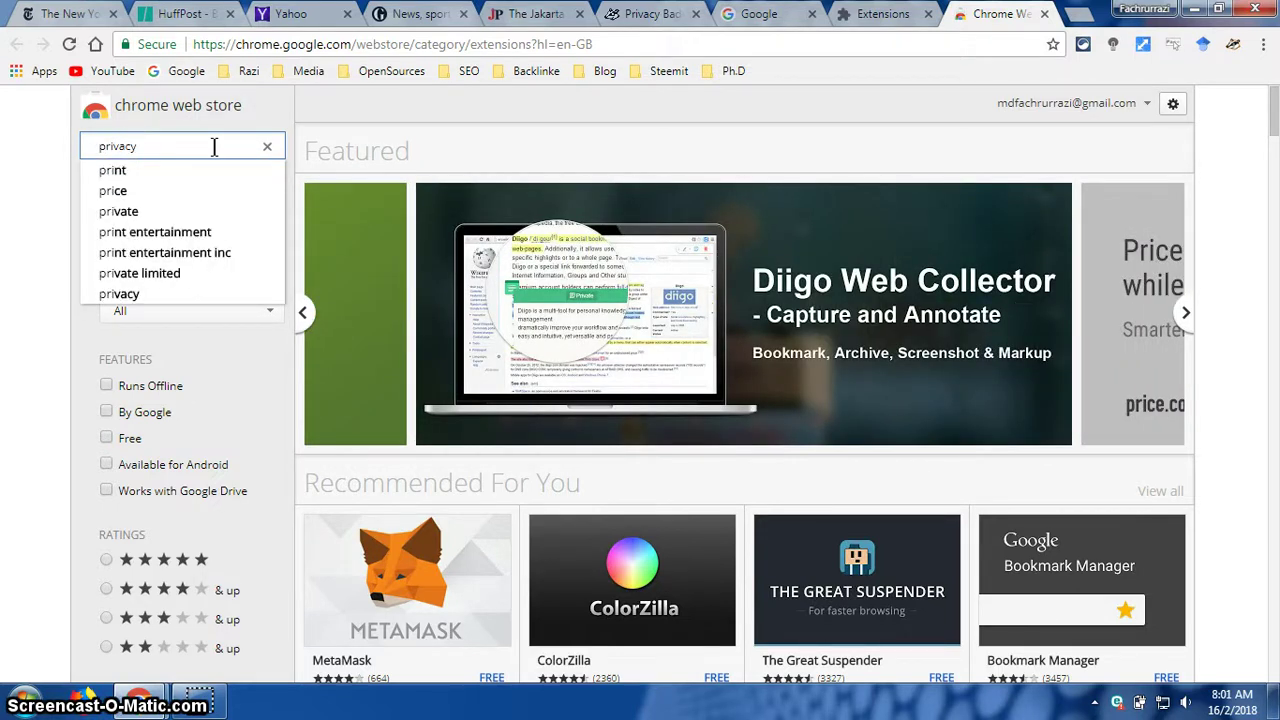
pyautogui.write(' b')
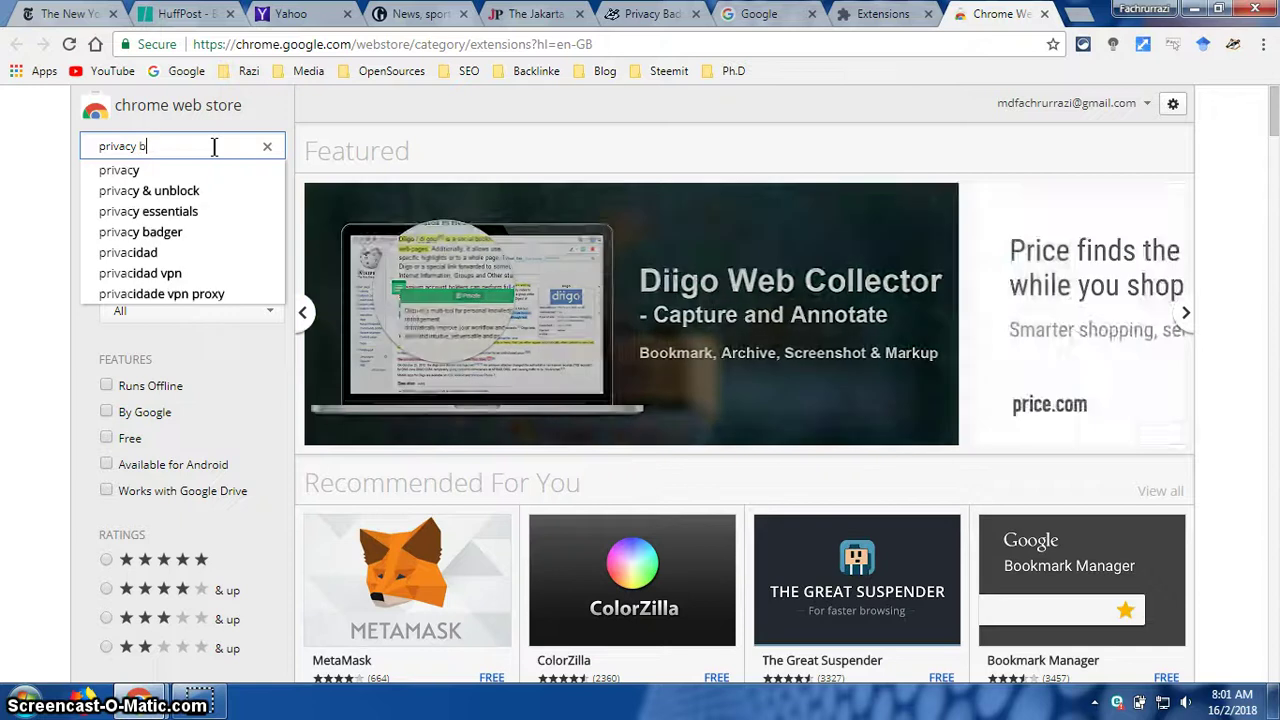
pyautogui.write('adger')
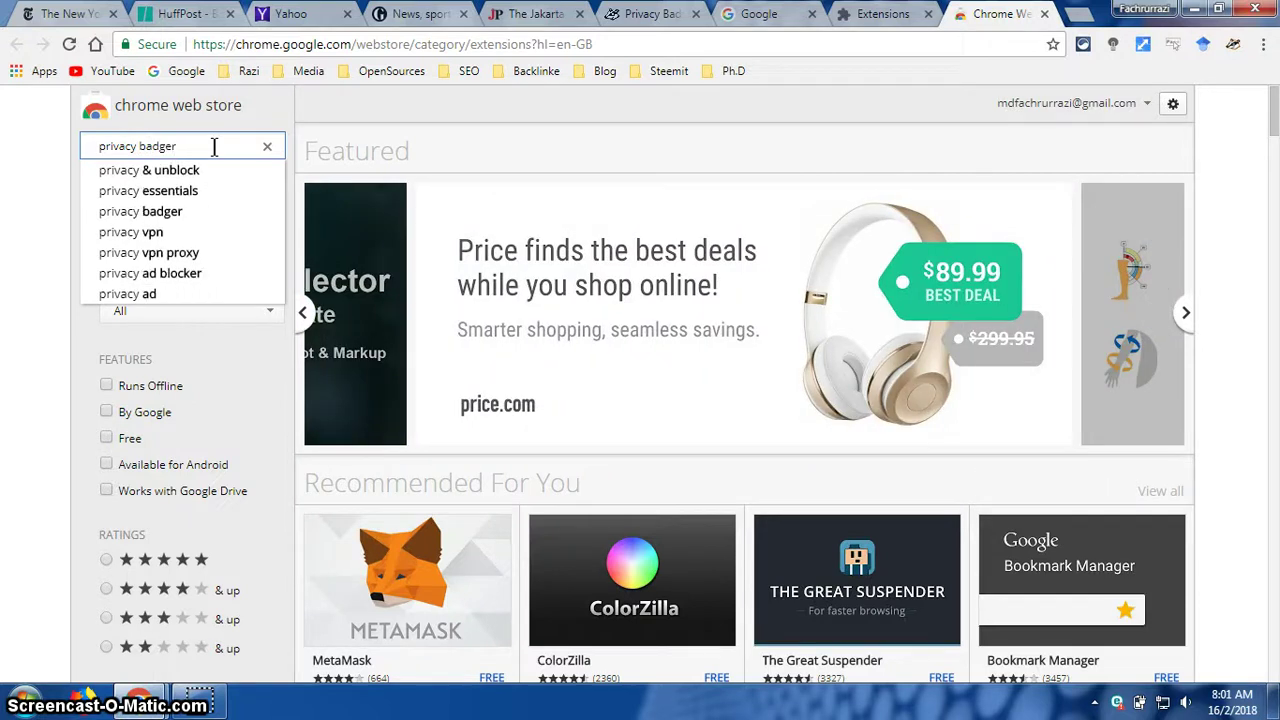
pyautogui.press('Return')
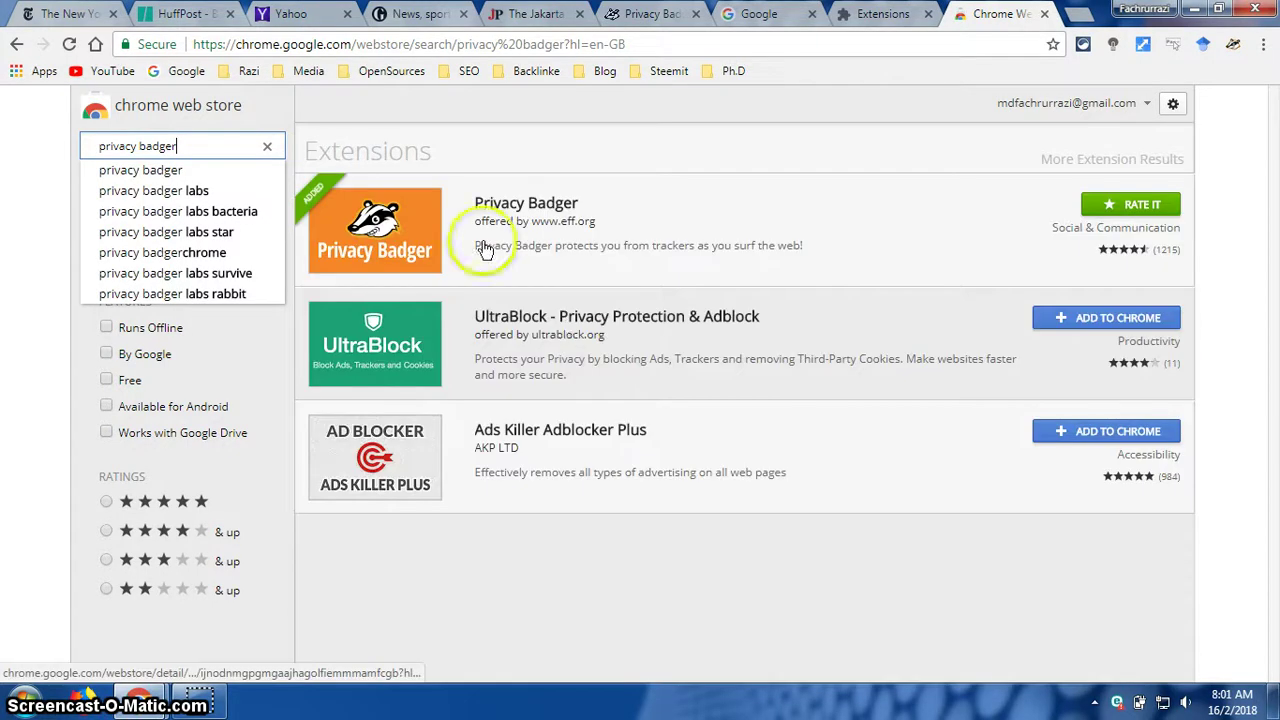
pyautogui.click(578, 203)
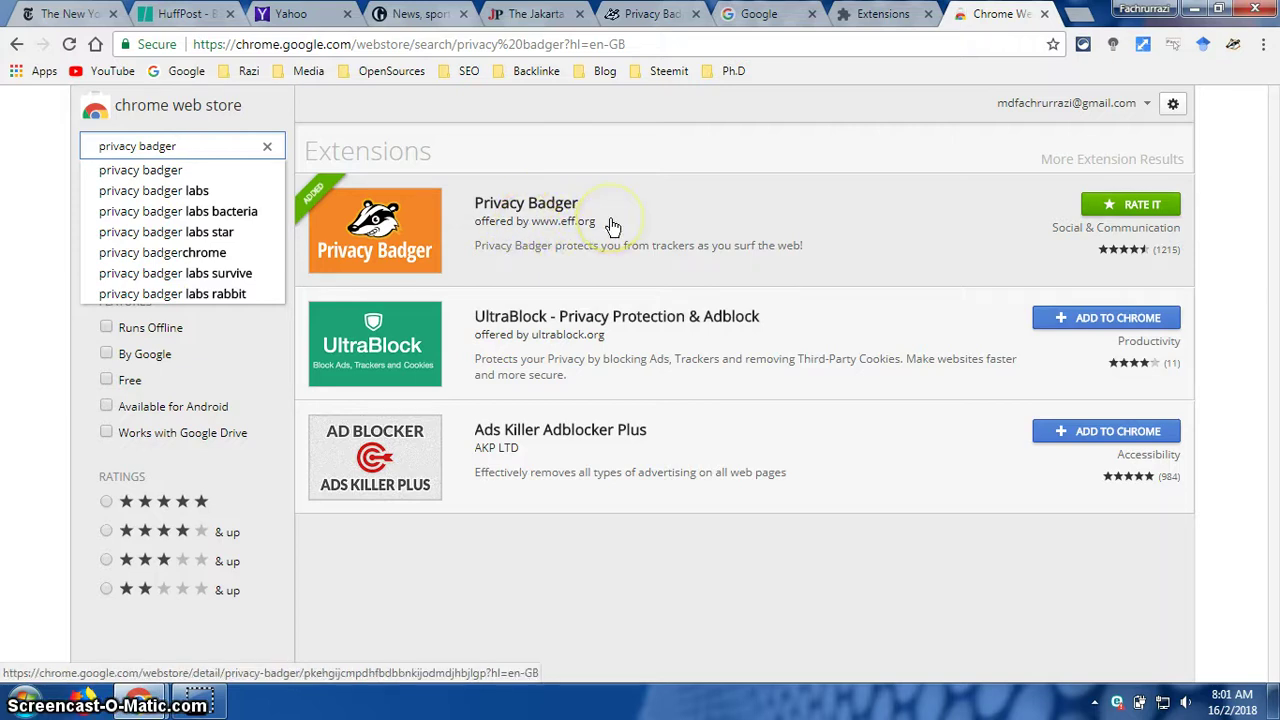
pyautogui.click(613, 225)
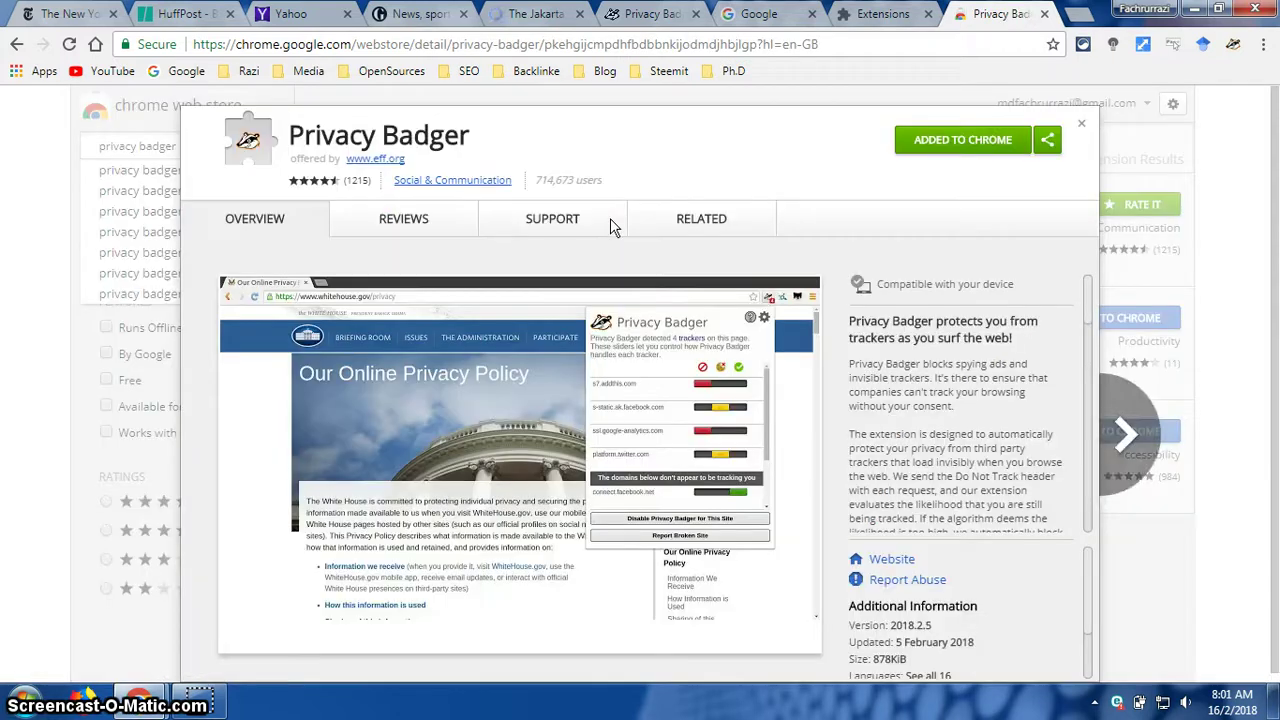
pyautogui.scroll(-1, 543, 290)
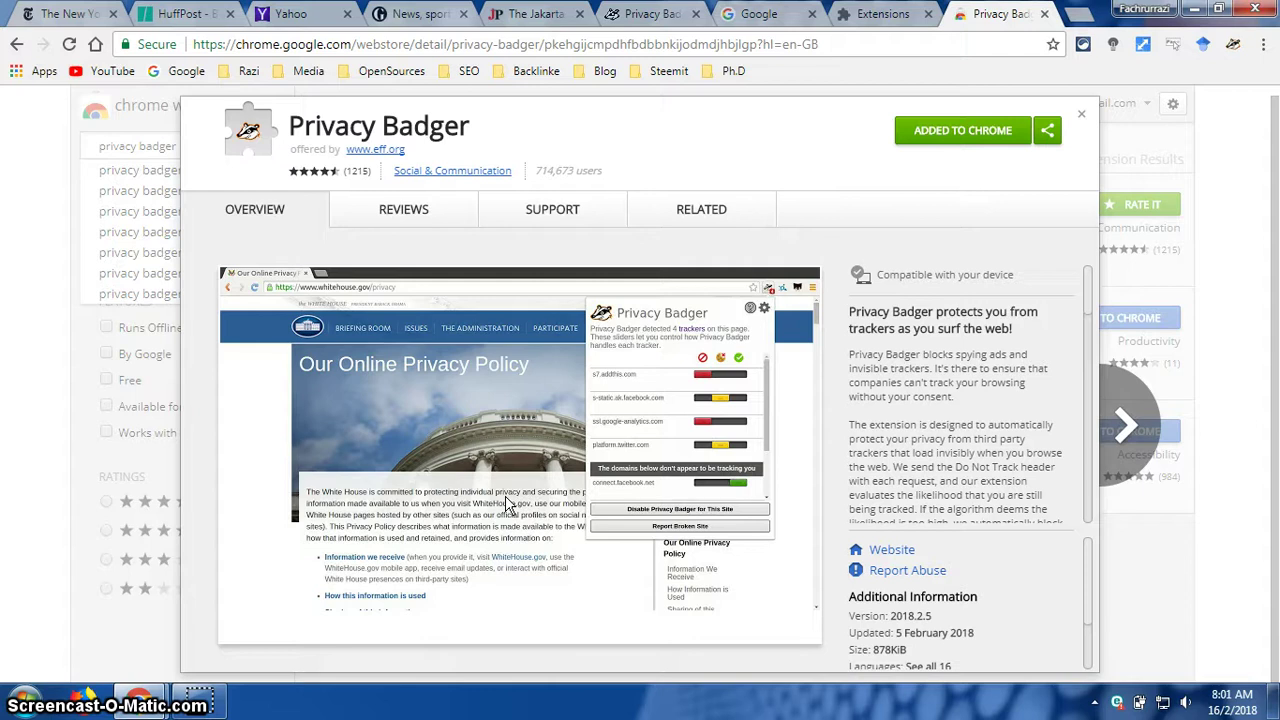
# Look through Privacy Badger's user reviews, support information and related extensions, then return to its overview
pyautogui.click(410, 225)
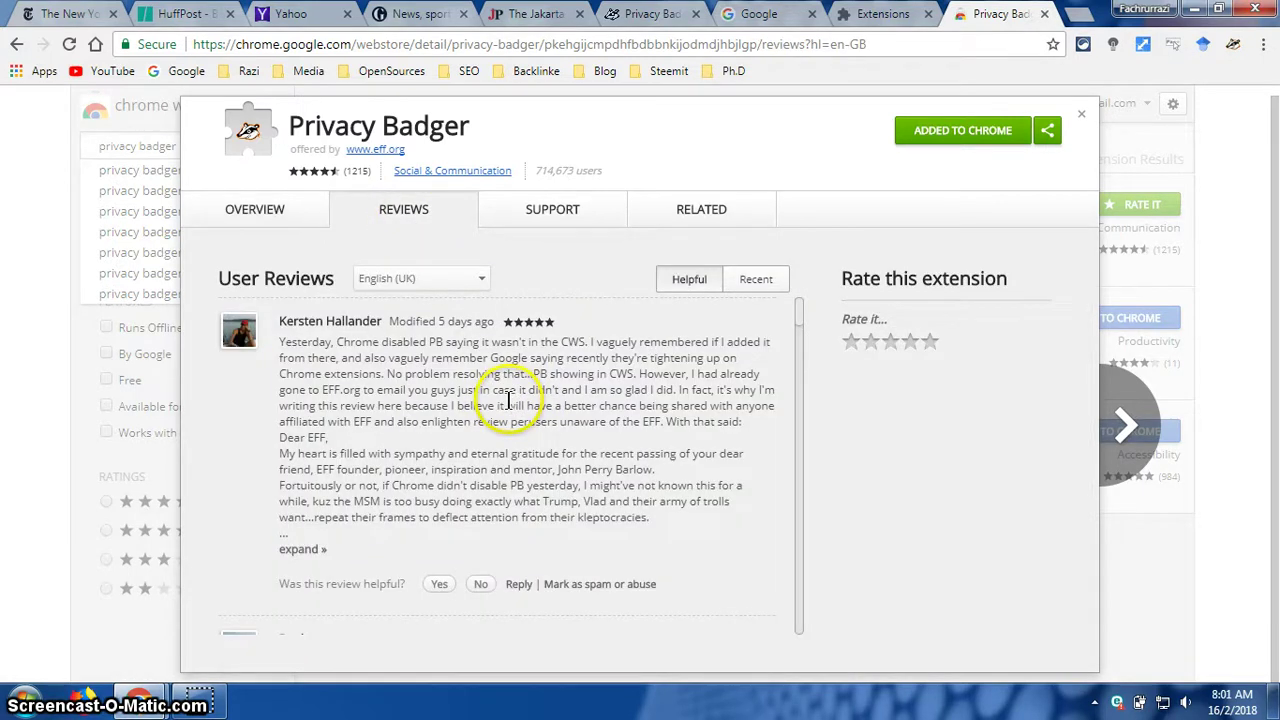
pyautogui.scroll(-2, 510, 400)
pyautogui.scroll(-3, 425, 460)
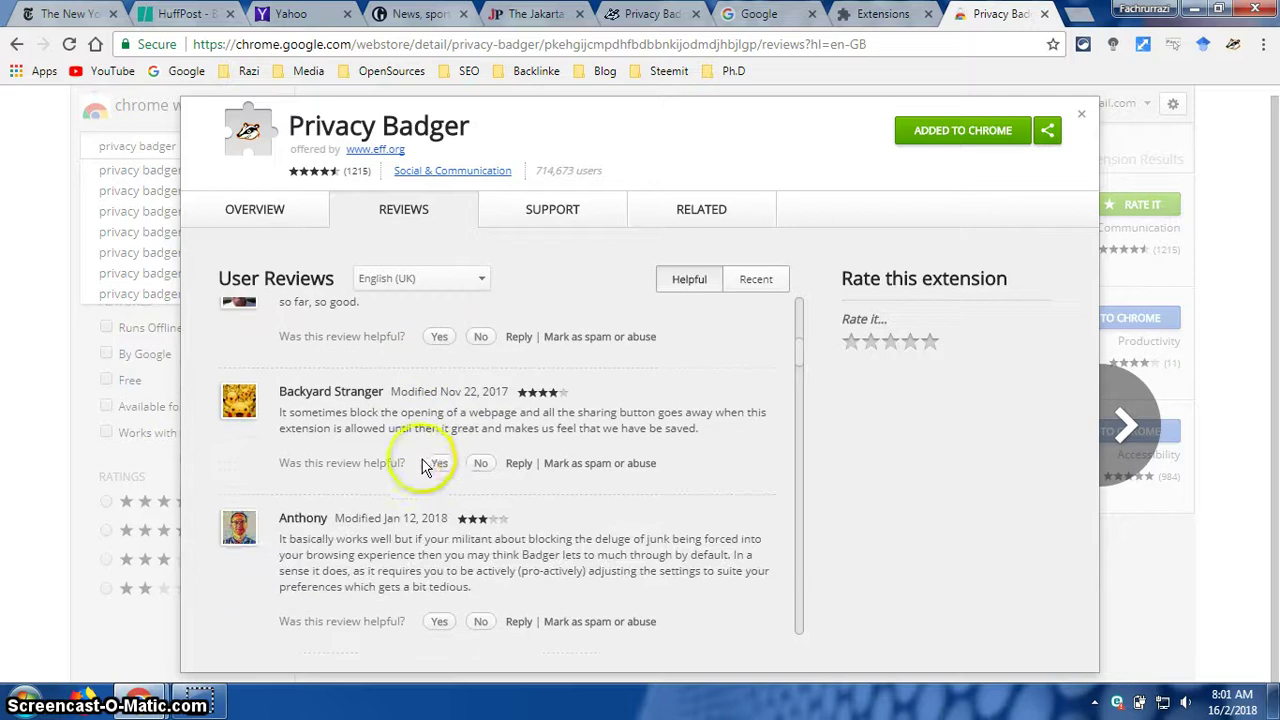
pyautogui.click(575, 218)
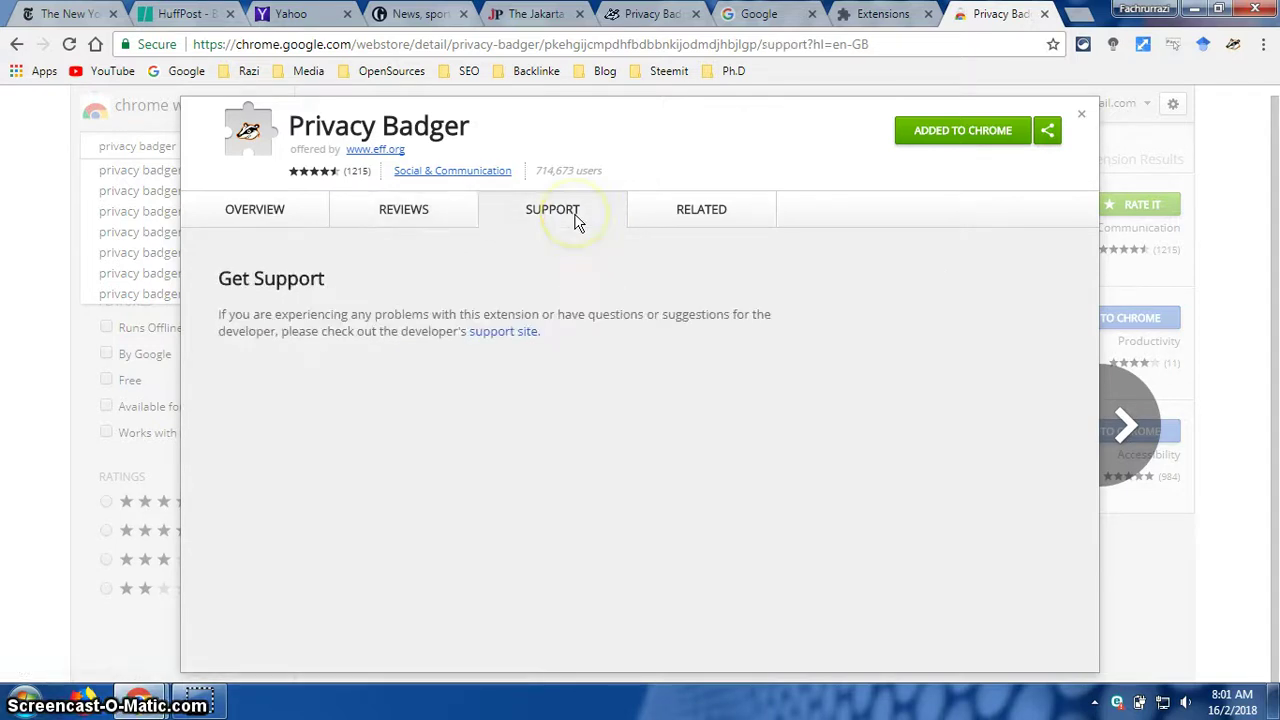
pyautogui.click(701, 218)
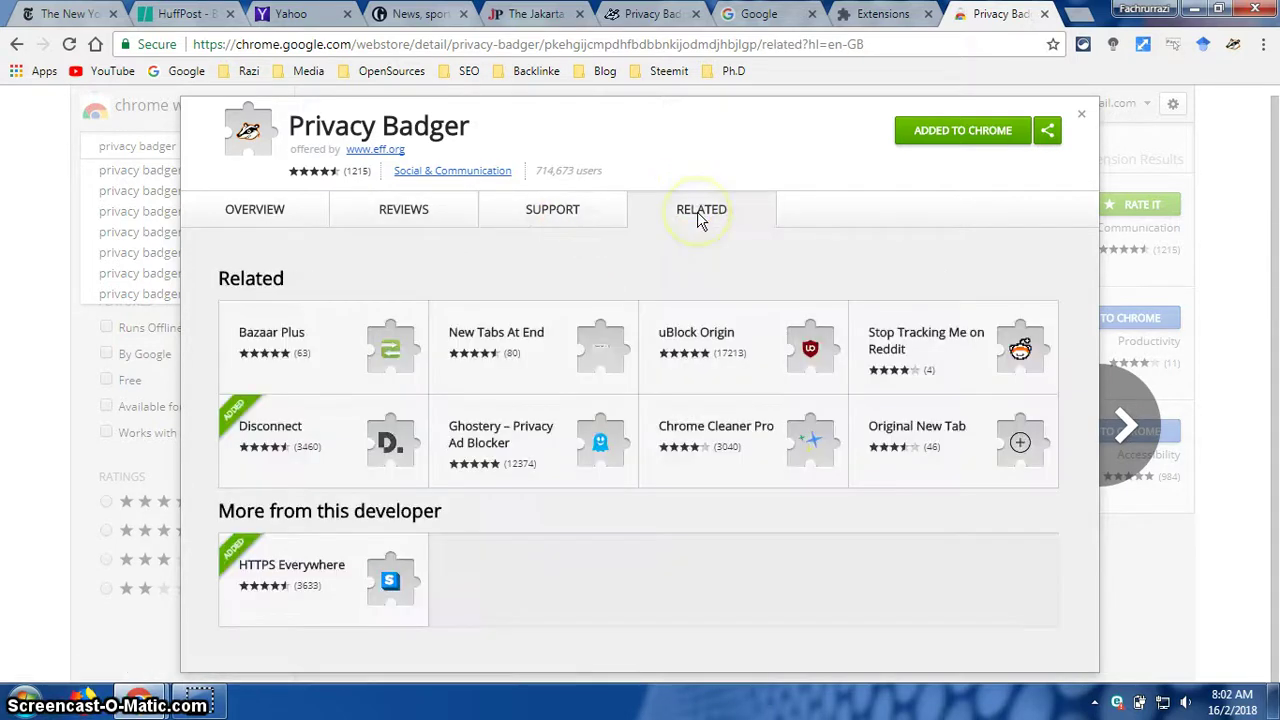
pyautogui.click(232, 222)
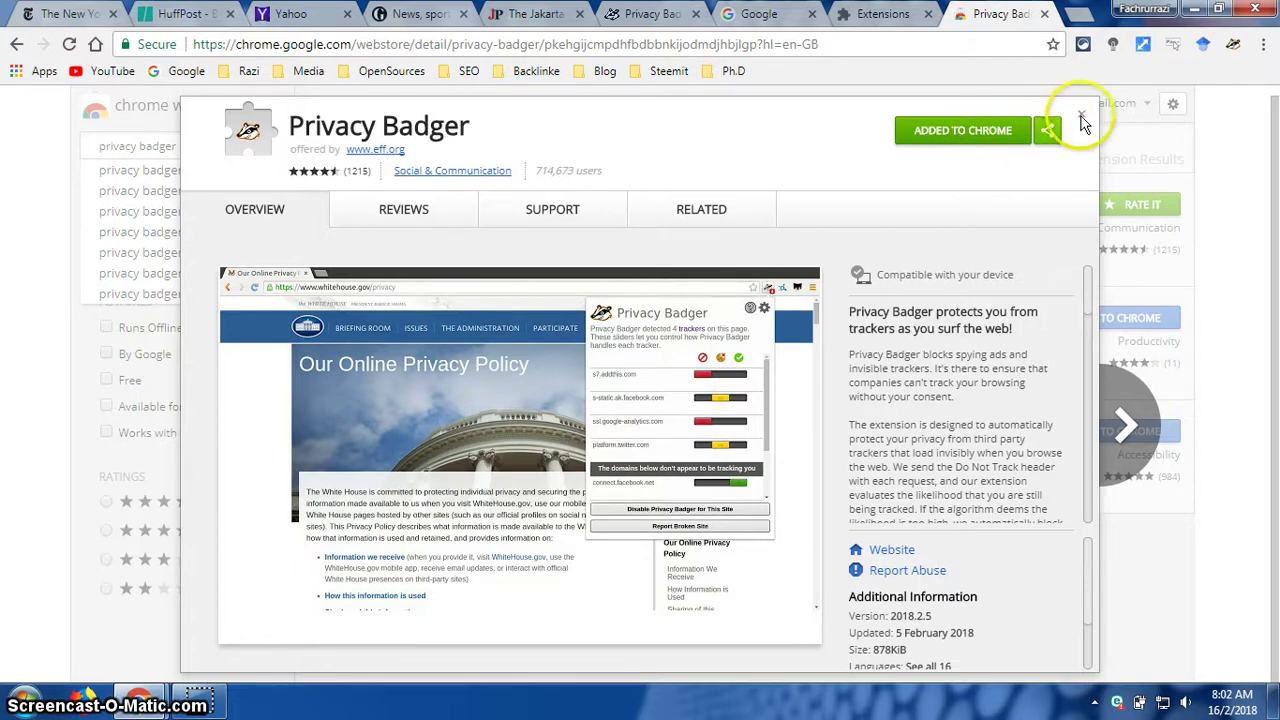
# Return to the Google page and close the Extensions and Chrome Web Store pages
pyautogui.click(781, 18)
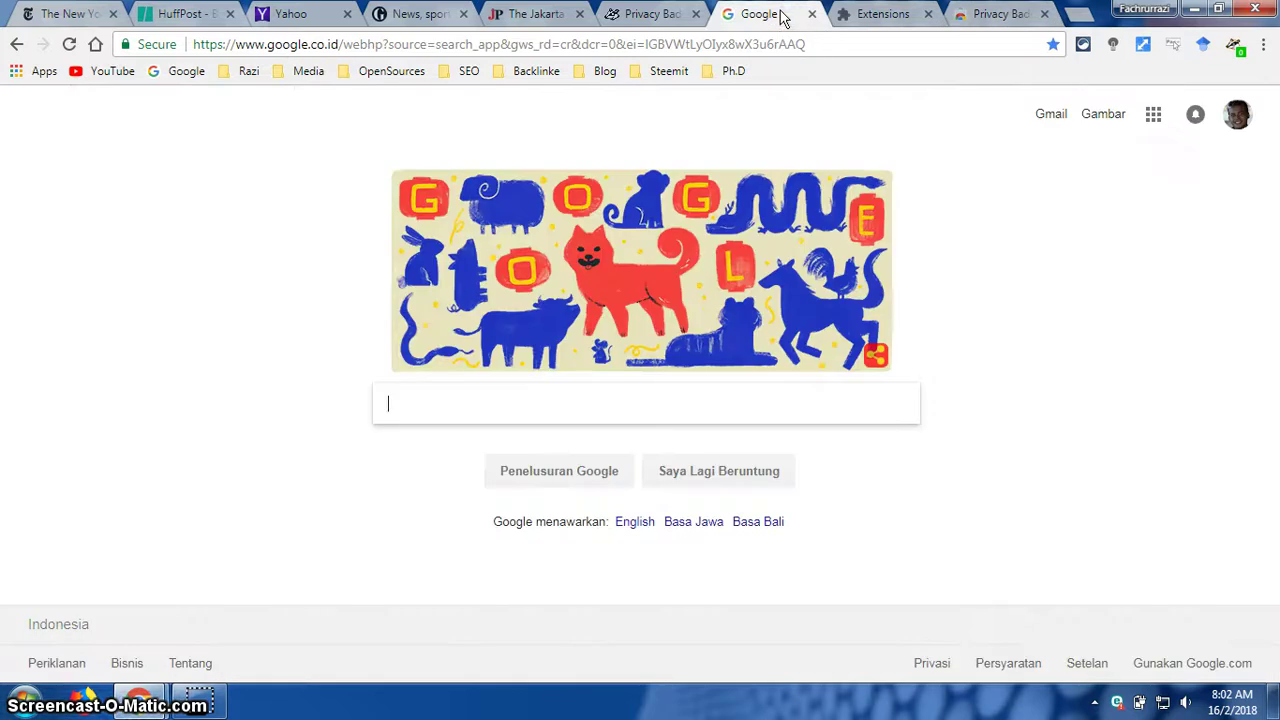
pyautogui.click(928, 14)
pyautogui.click(928, 14)
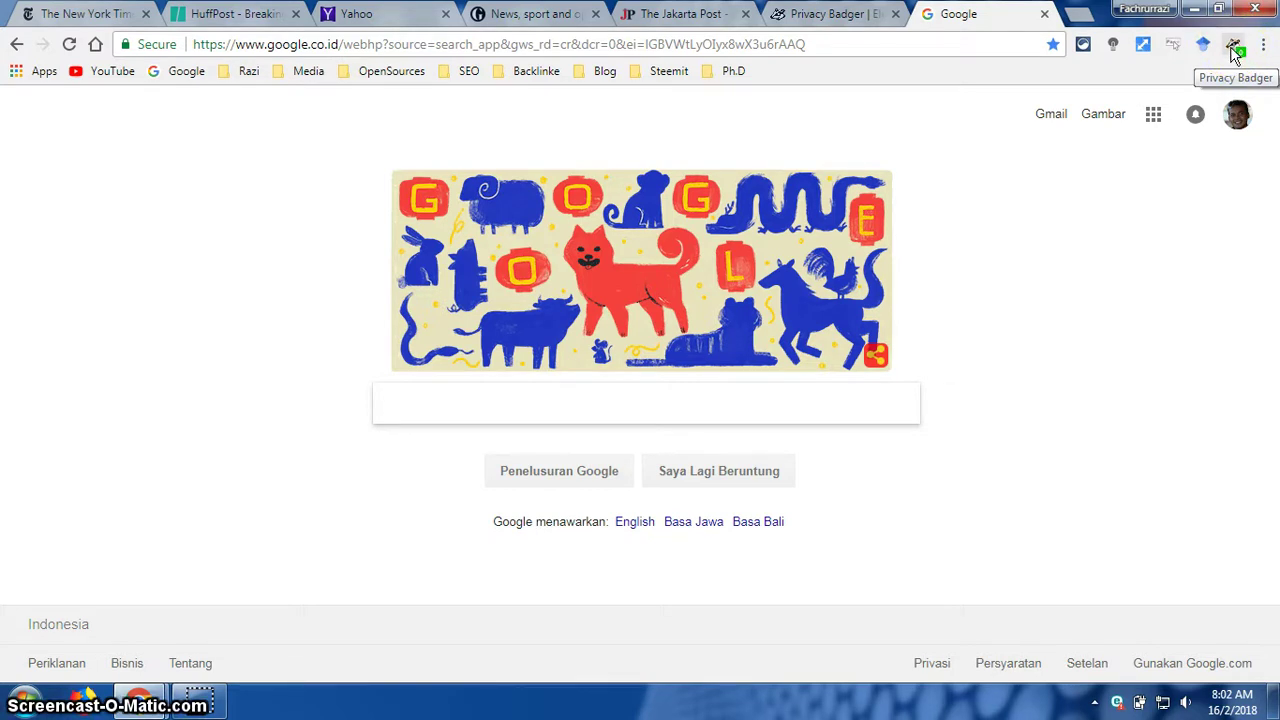
# Check Privacy Badger's tracker report for the Google page and dismiss it
pyautogui.click(1235, 50)
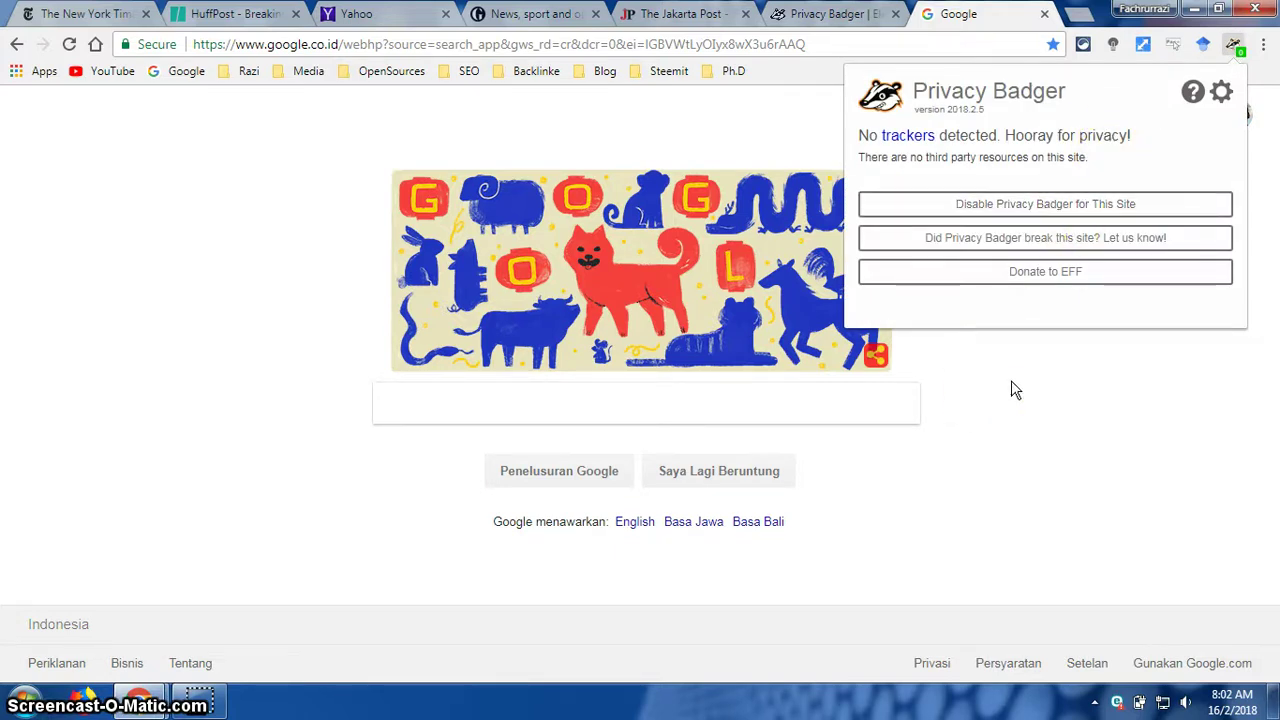
pyautogui.click(1104, 410)
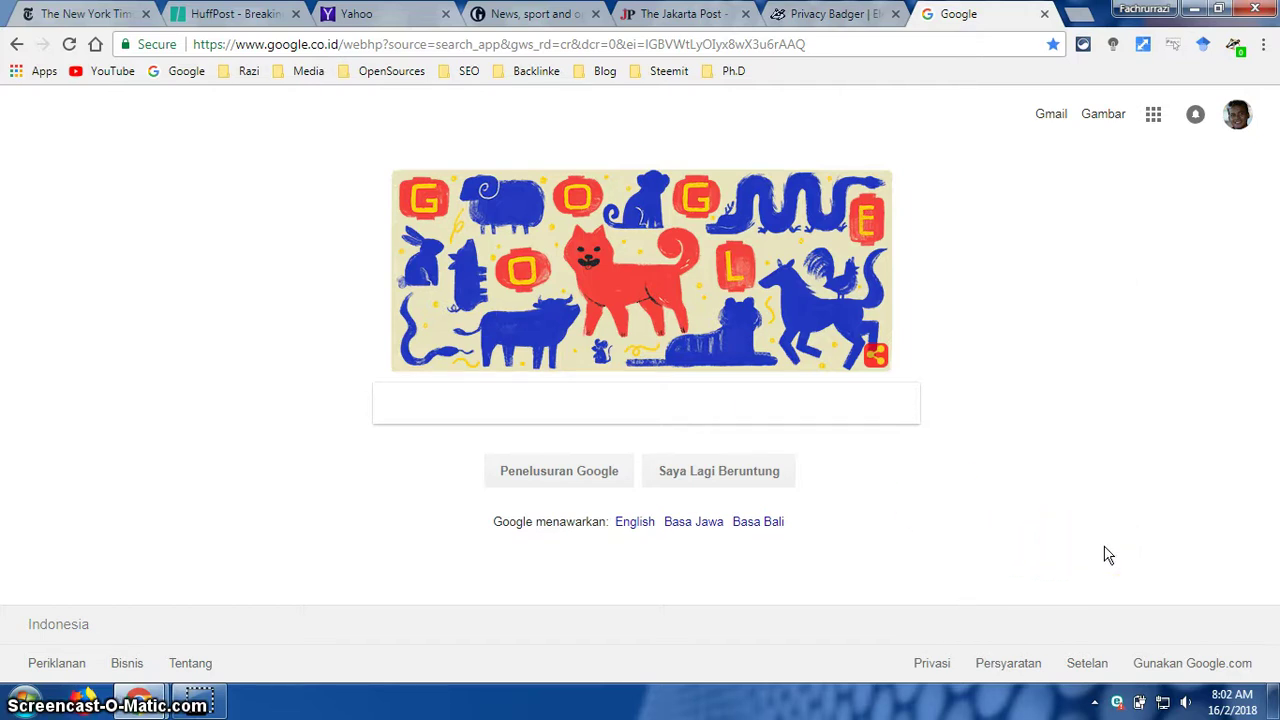
# Switch to The New York Times site and examine its front page for advertisements
pyautogui.click(87, 14)
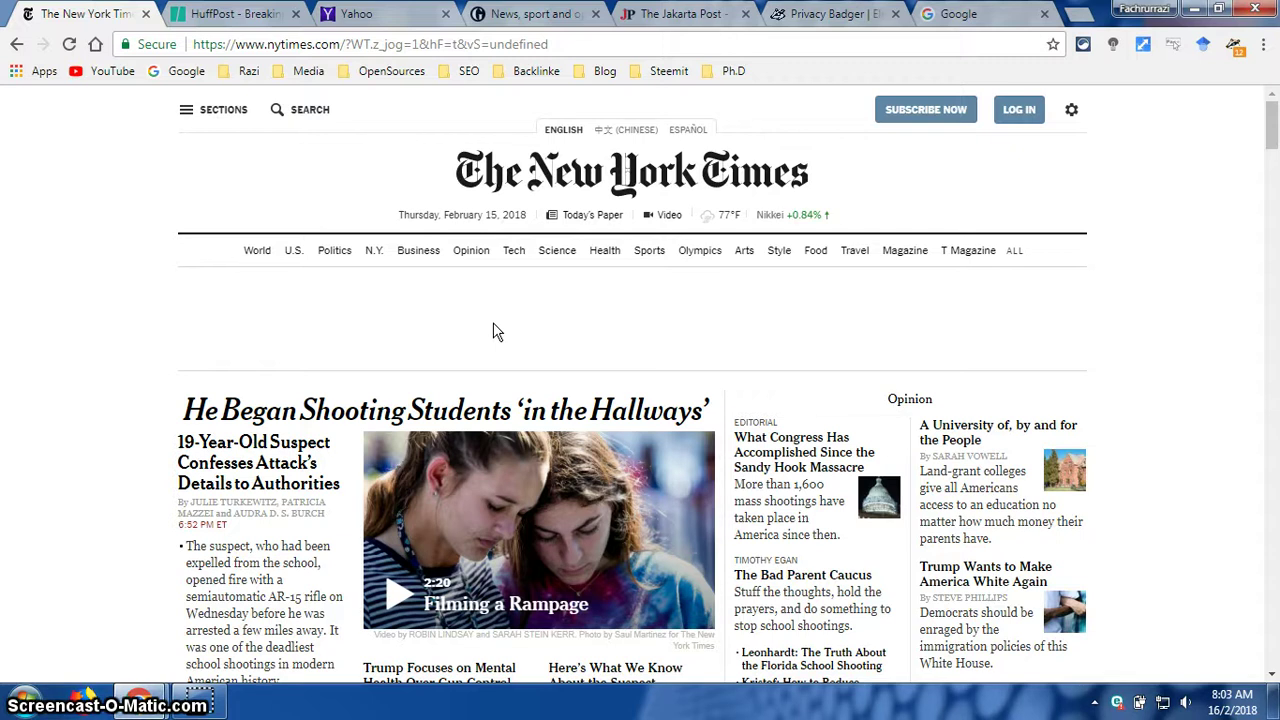
pyautogui.click(555, 332)
pyautogui.click(574, 335)
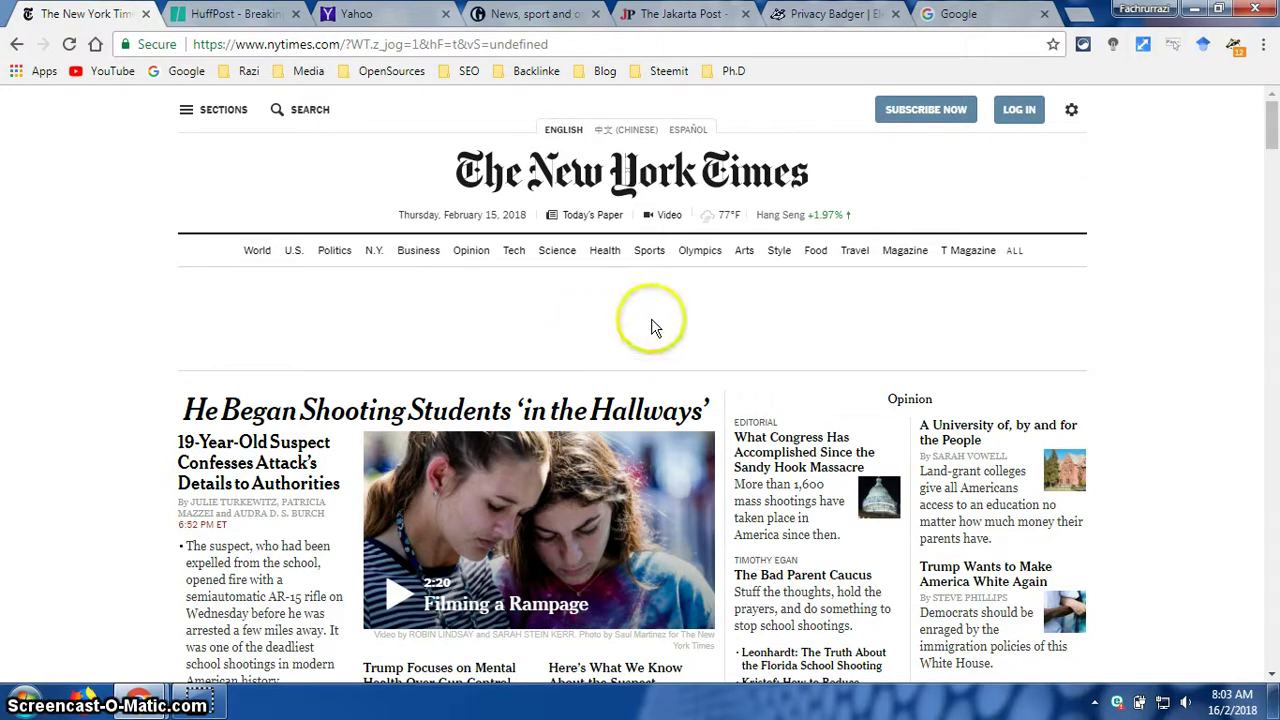
pyautogui.scroll(-2, 655, 340)
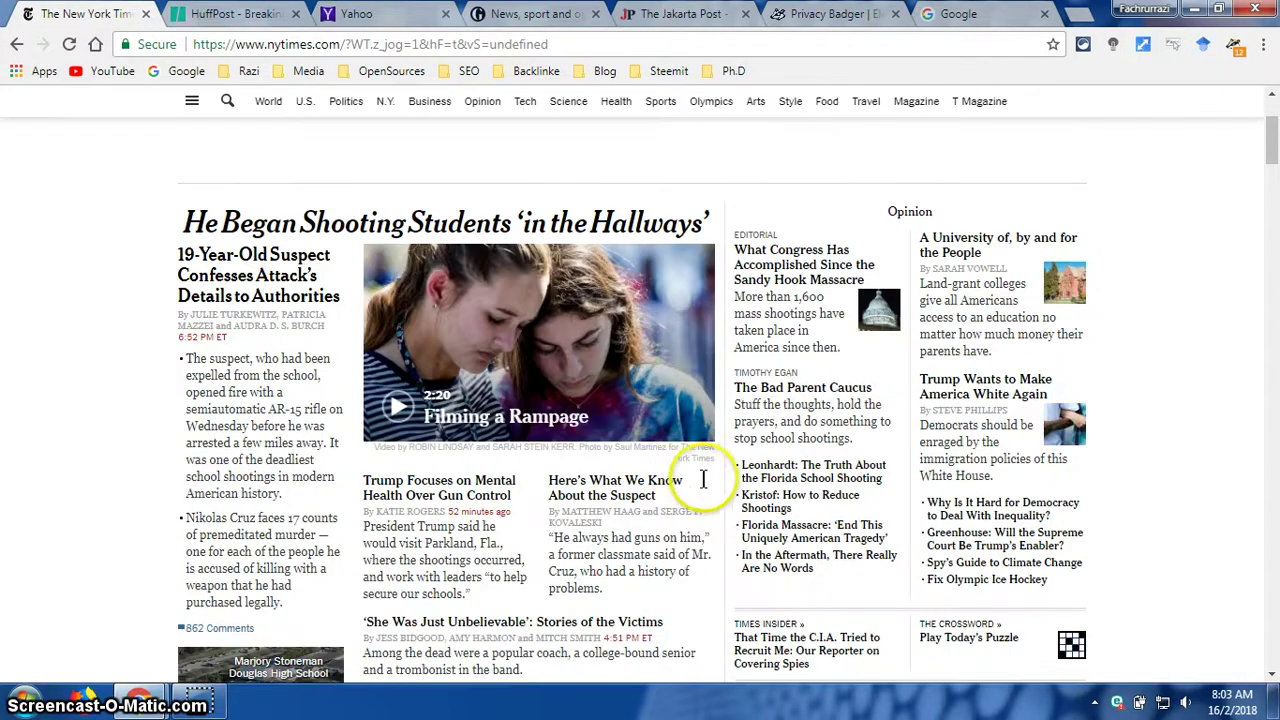
pyautogui.scroll(-4, 725, 510)
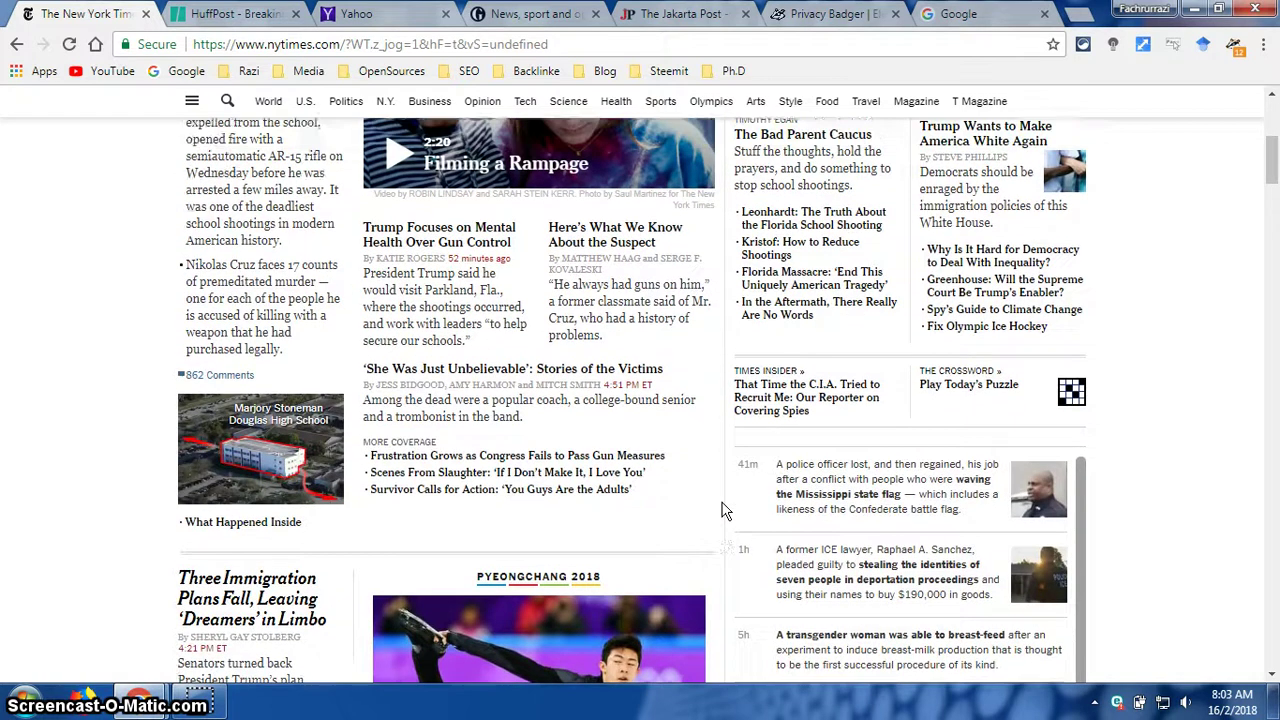
pyautogui.scroll(5, 725, 510)
pyautogui.scroll(1, 423, 286)
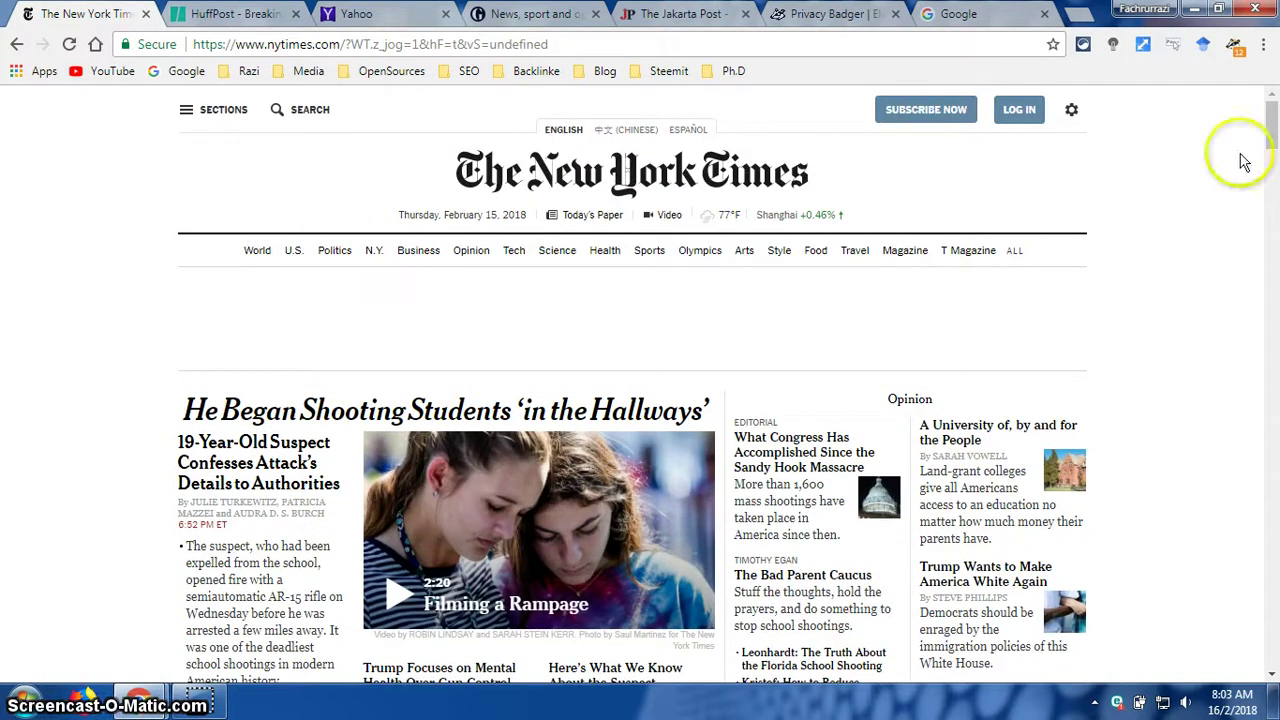
# Open Privacy Badger's tracker report for The New York Times page and examine the listed domains
pyautogui.click(1236, 48)
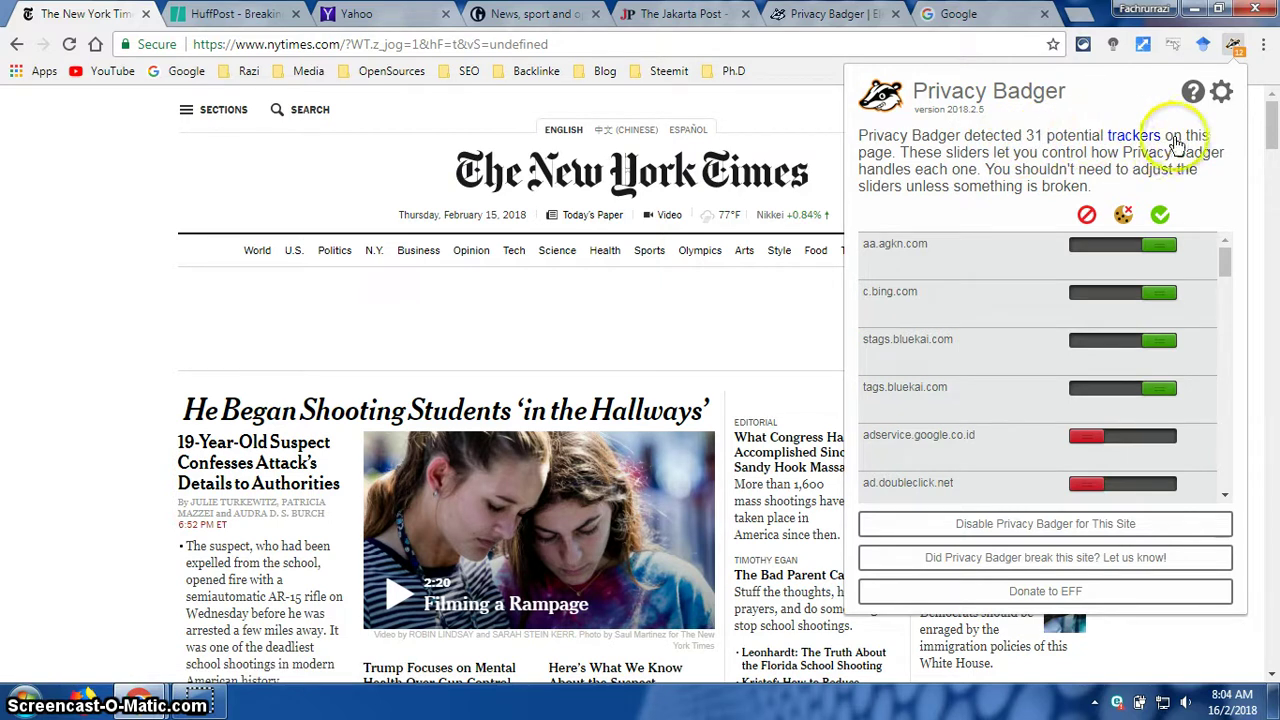
pyautogui.click(940, 188)
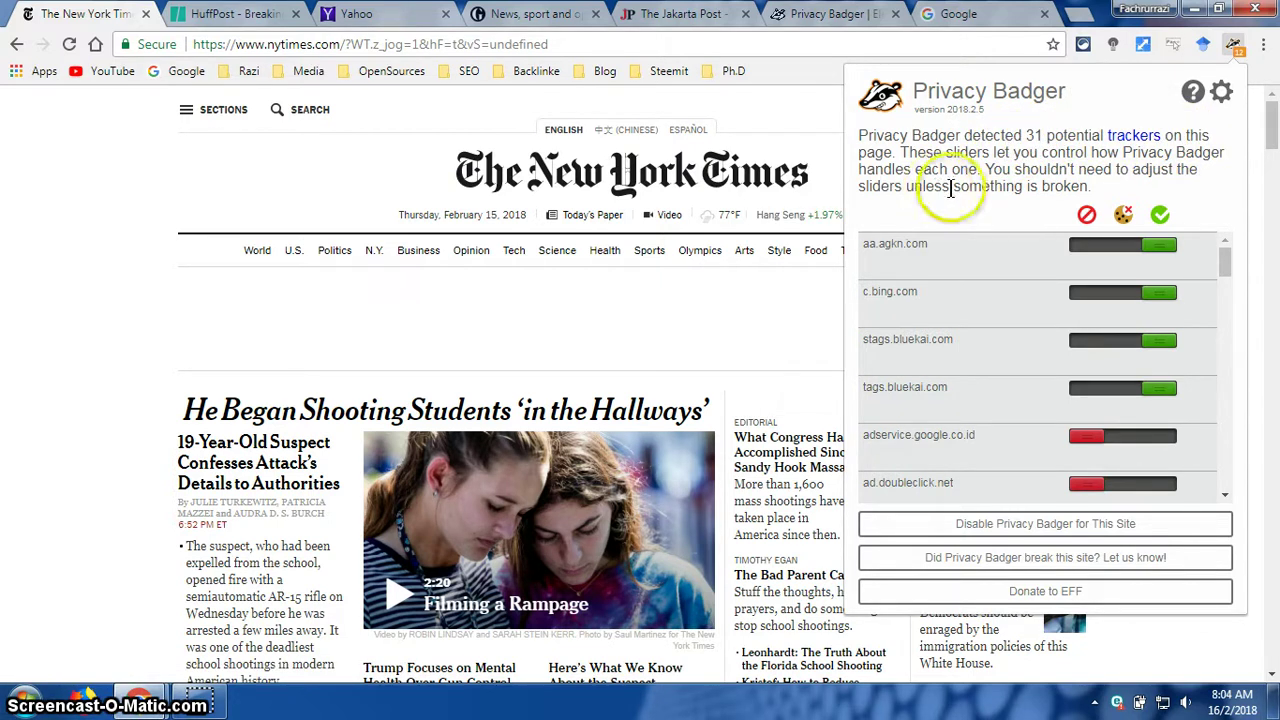
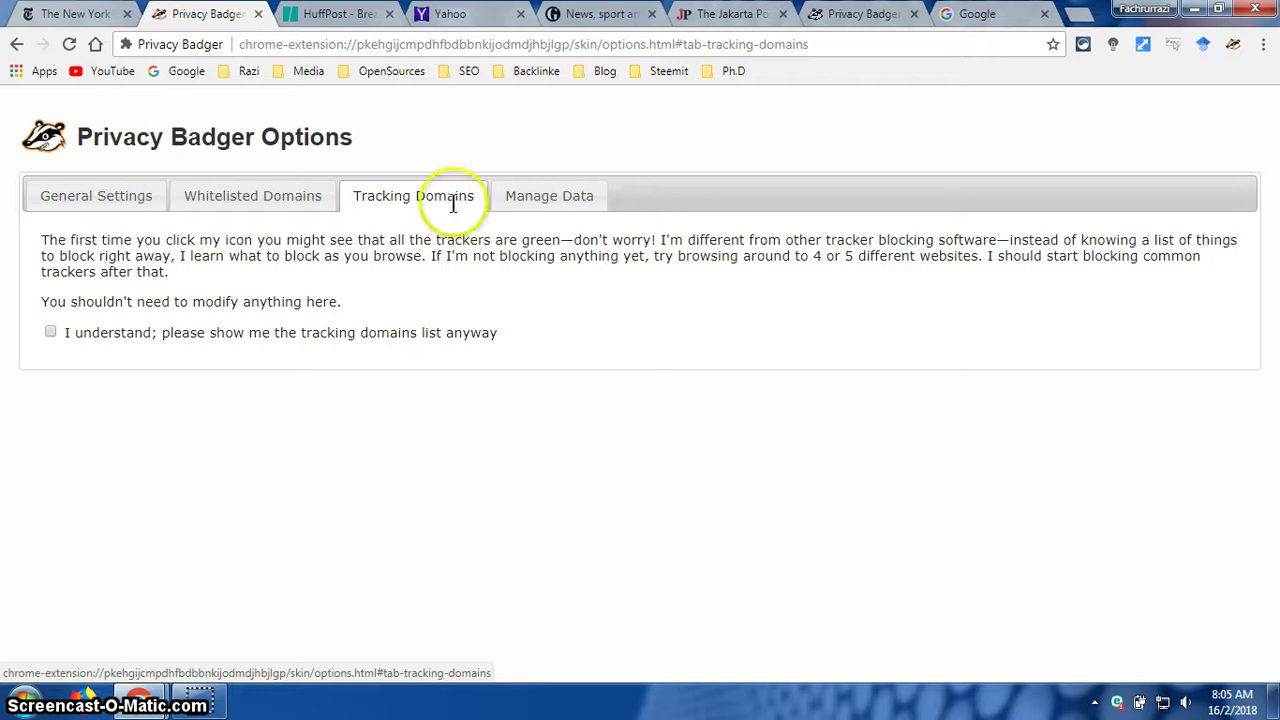
# Review the Manage Data, Tracking Domains and General Settings sections of Privacy Badger's options
pyautogui.click(542, 212)
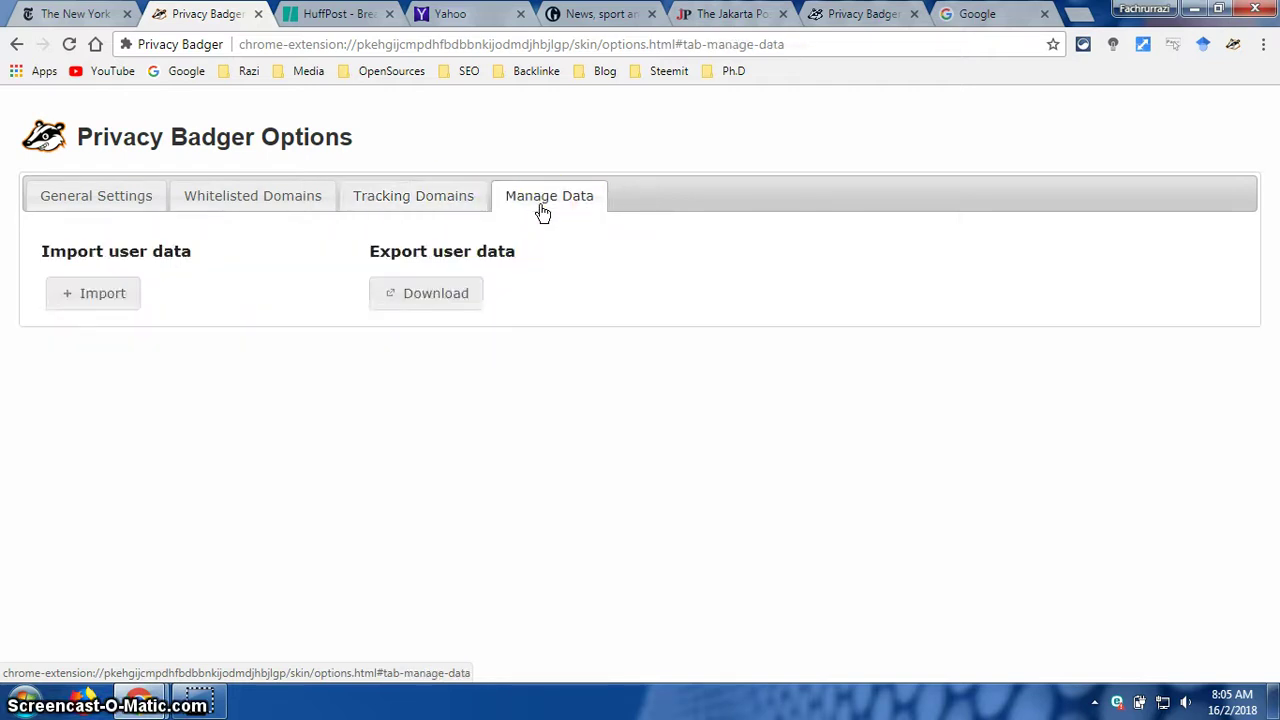
pyautogui.click(423, 207)
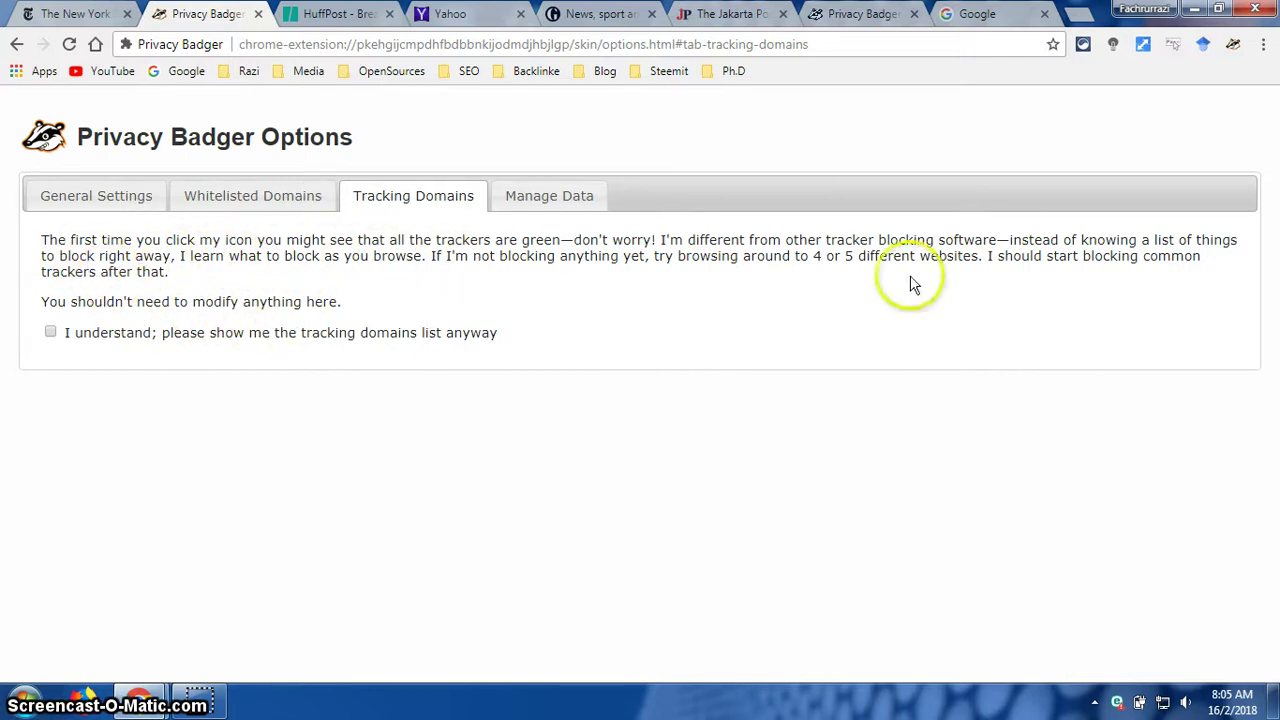
pyautogui.click(82, 200)
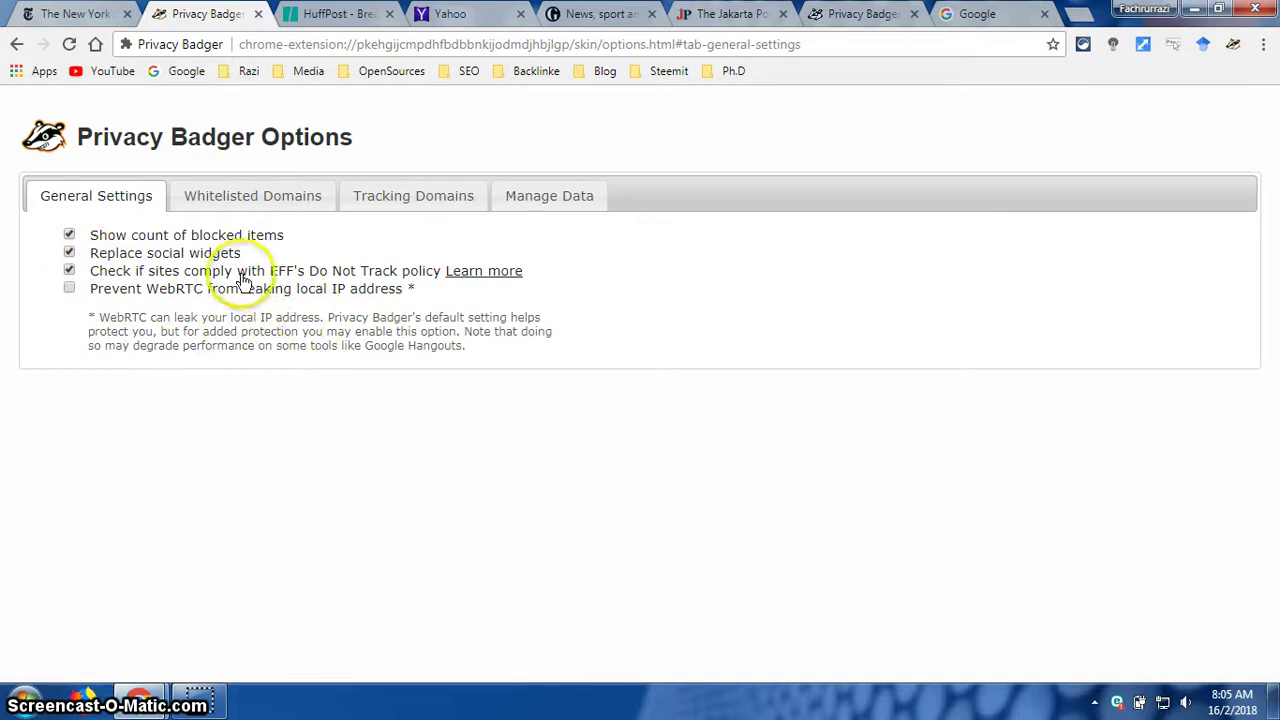
# Examine the Whitelisted Domains options, including the domain entry field and the list of excluded domains
pyautogui.click(251, 200)
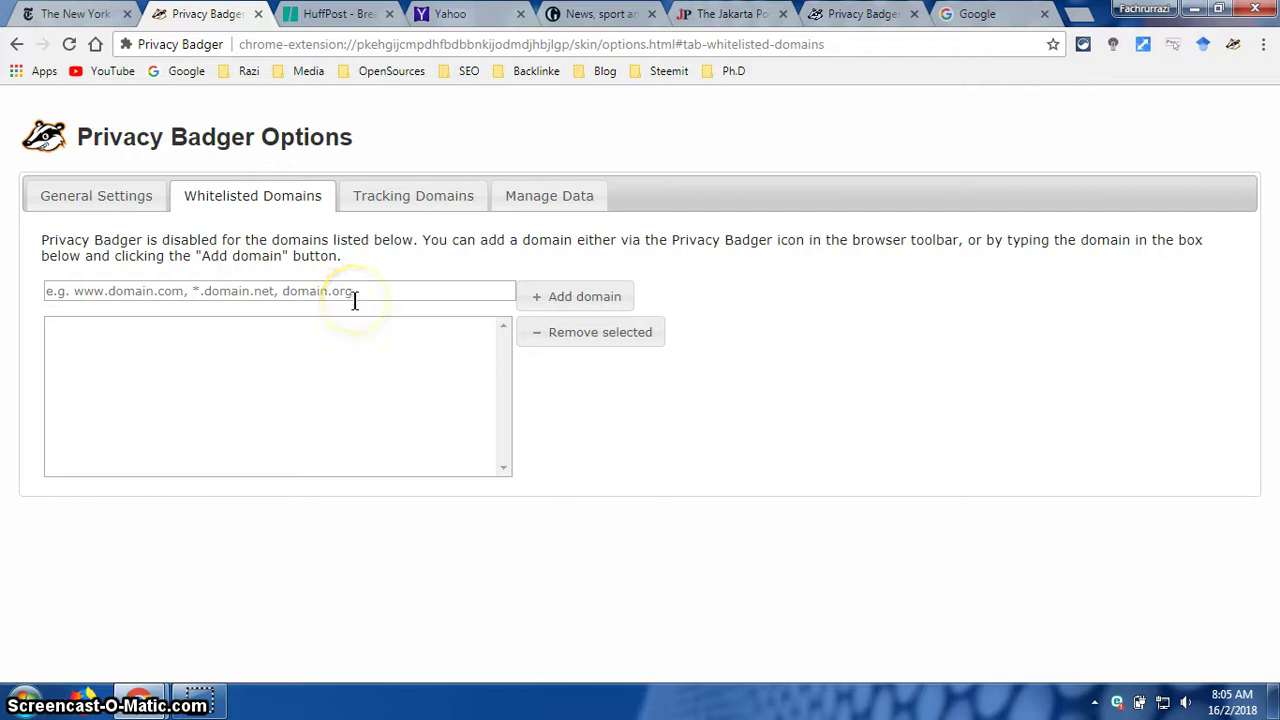
pyautogui.click(445, 290)
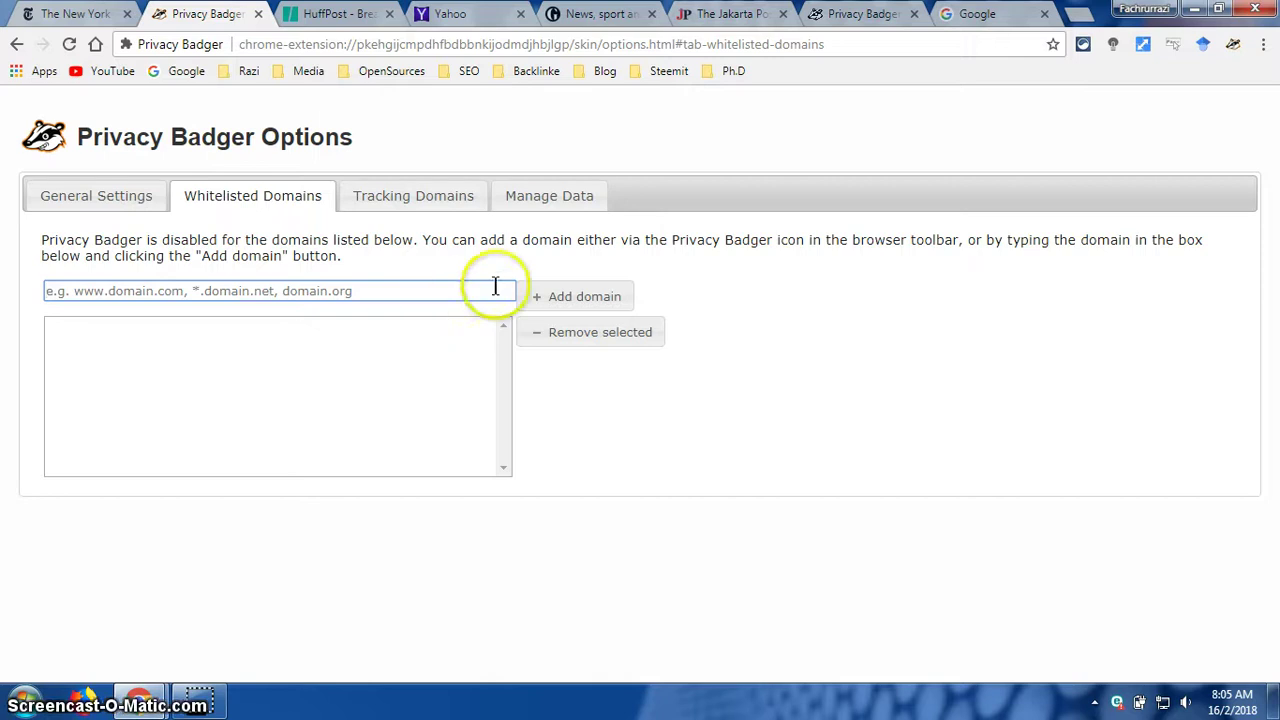
pyautogui.click(565, 331)
pyautogui.click(308, 403)
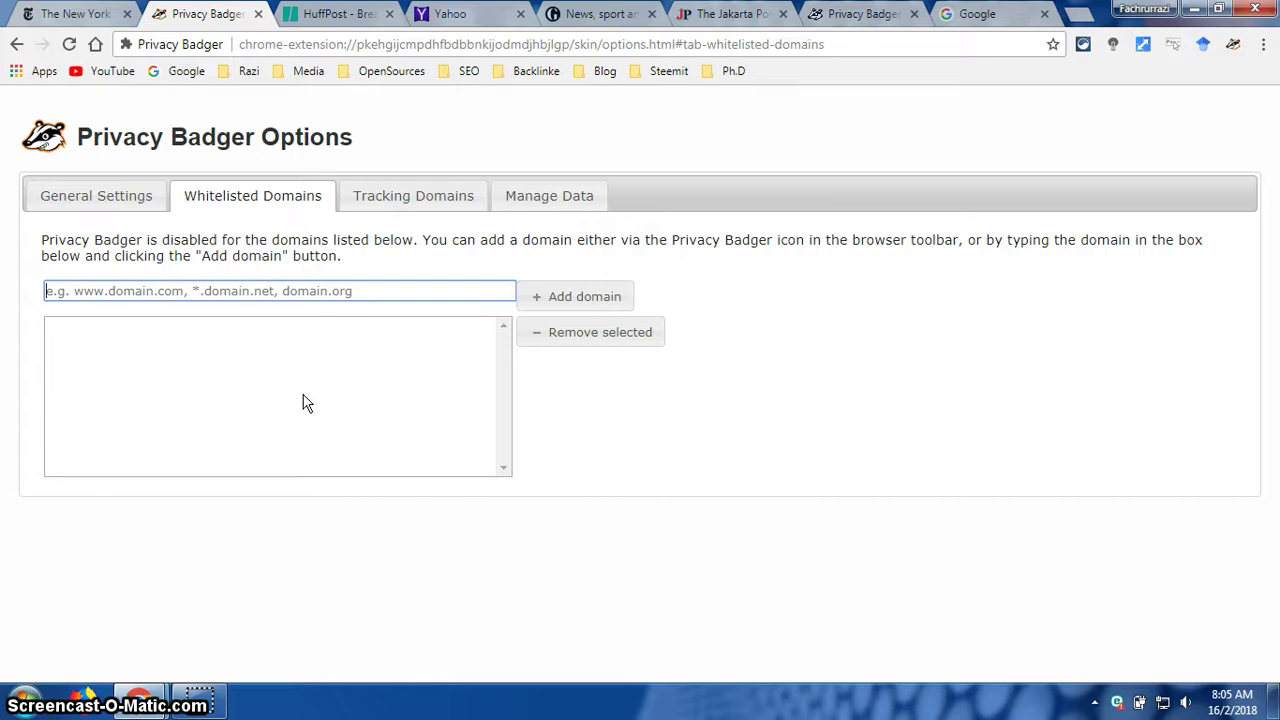
# Go through Privacy Badger's option sections again from General Settings to Manage Data
pyautogui.click(87, 207)
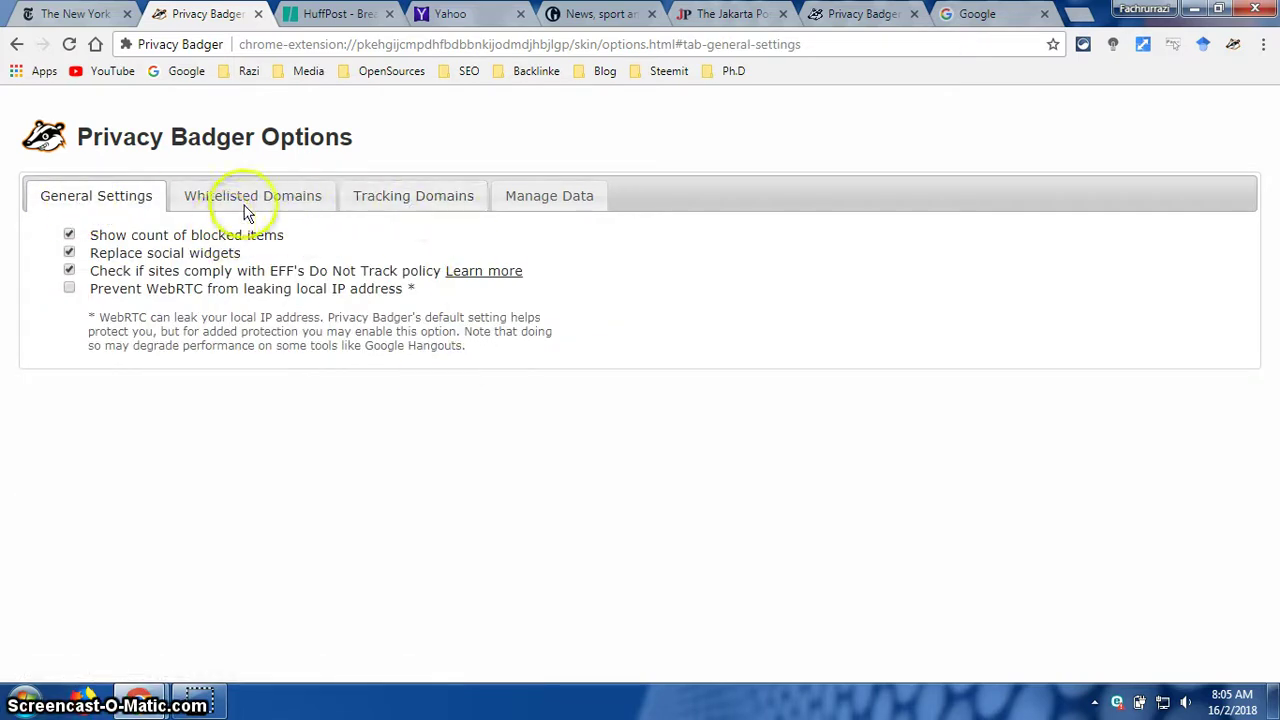
pyautogui.click(325, 205)
pyautogui.click(386, 207)
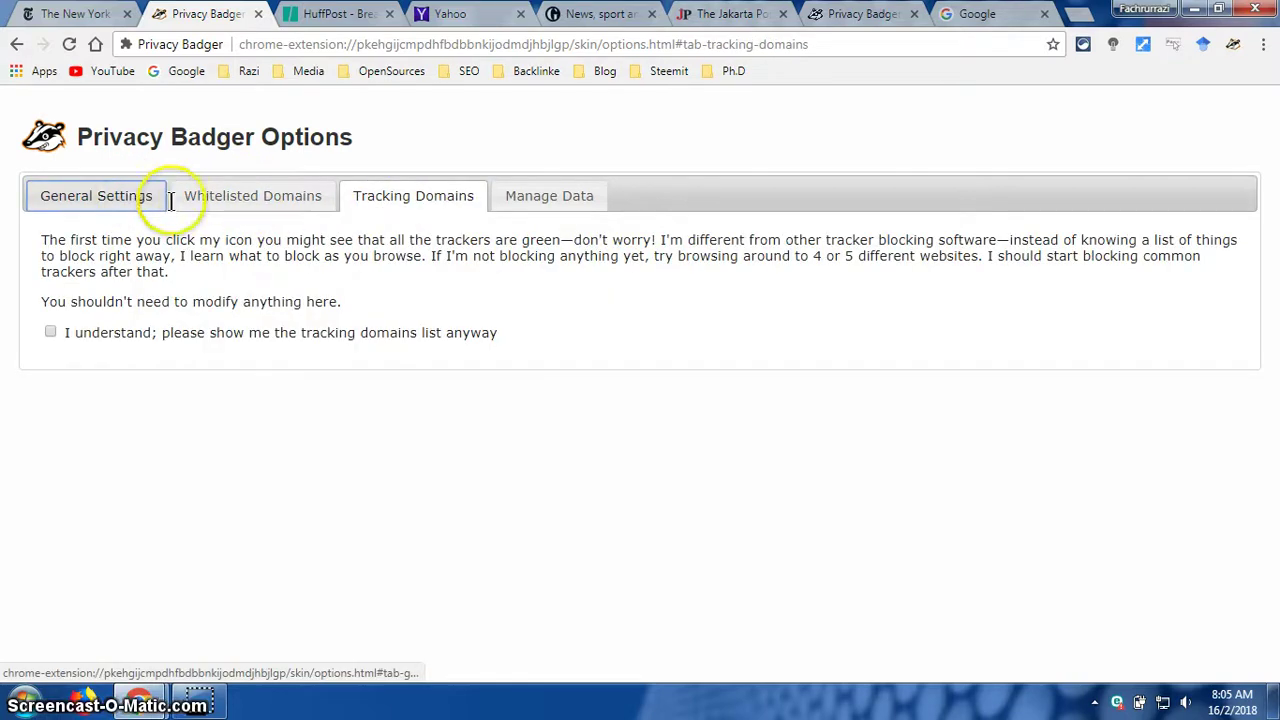
pyautogui.click(165, 200)
pyautogui.click(326, 207)
pyautogui.click(445, 203)
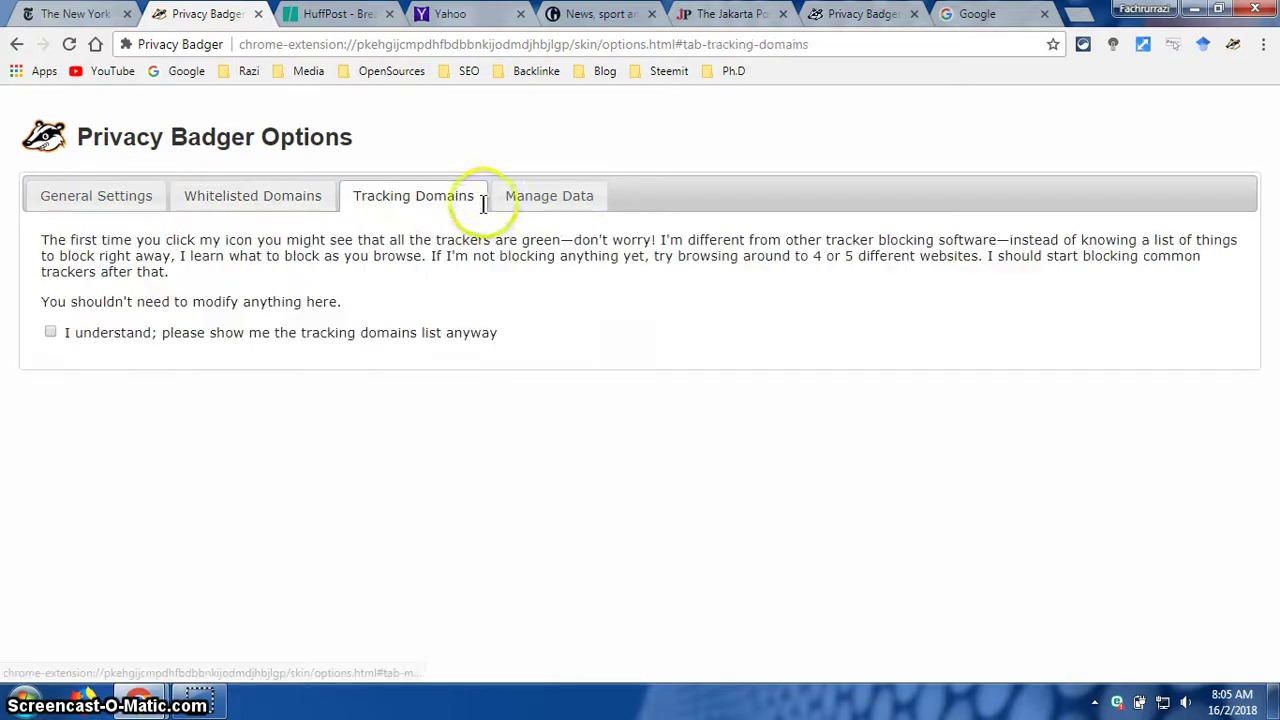
pyautogui.click(535, 203)
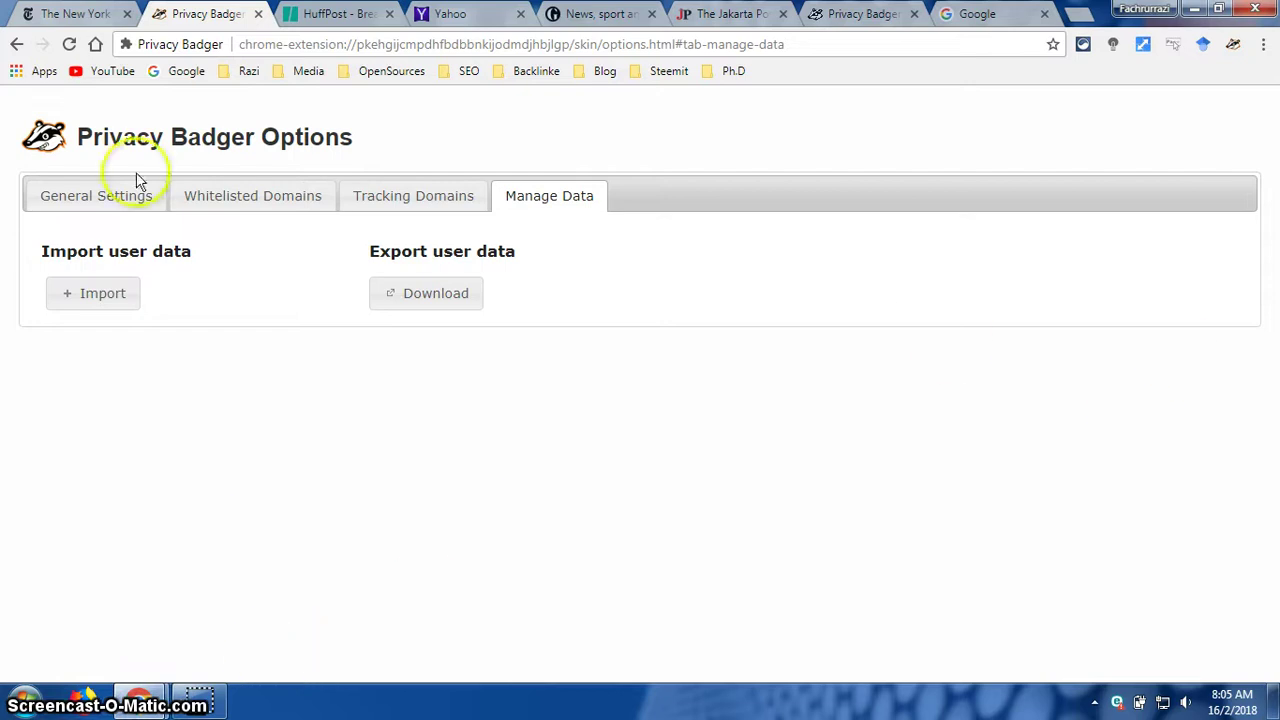
# Return to The New York Times page and reopen Privacy Badger's tracker report
pyautogui.click(70, 14)
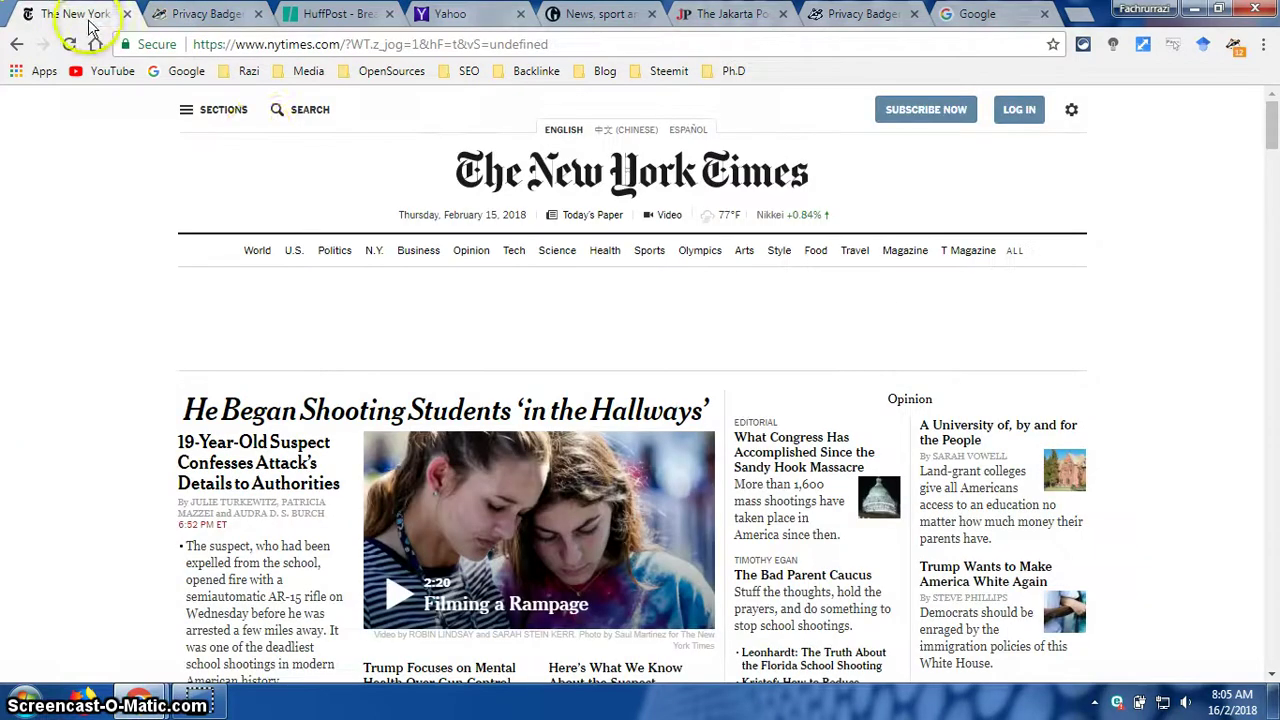
pyautogui.click(1232, 47)
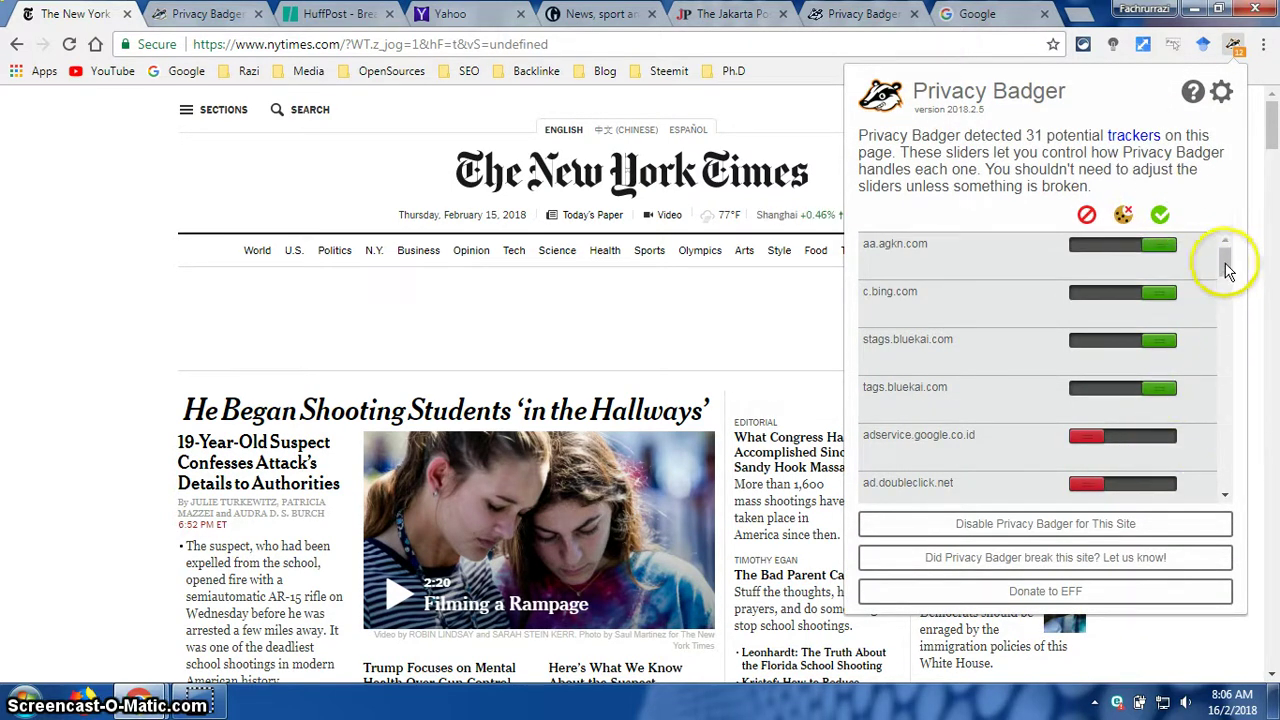
pyautogui.moveTo(1228, 268)
pyautogui.mouseDown()
pyautogui.moveTo(1233, 484)
pyautogui.moveTo(1229, 257)
pyautogui.mouseUp()
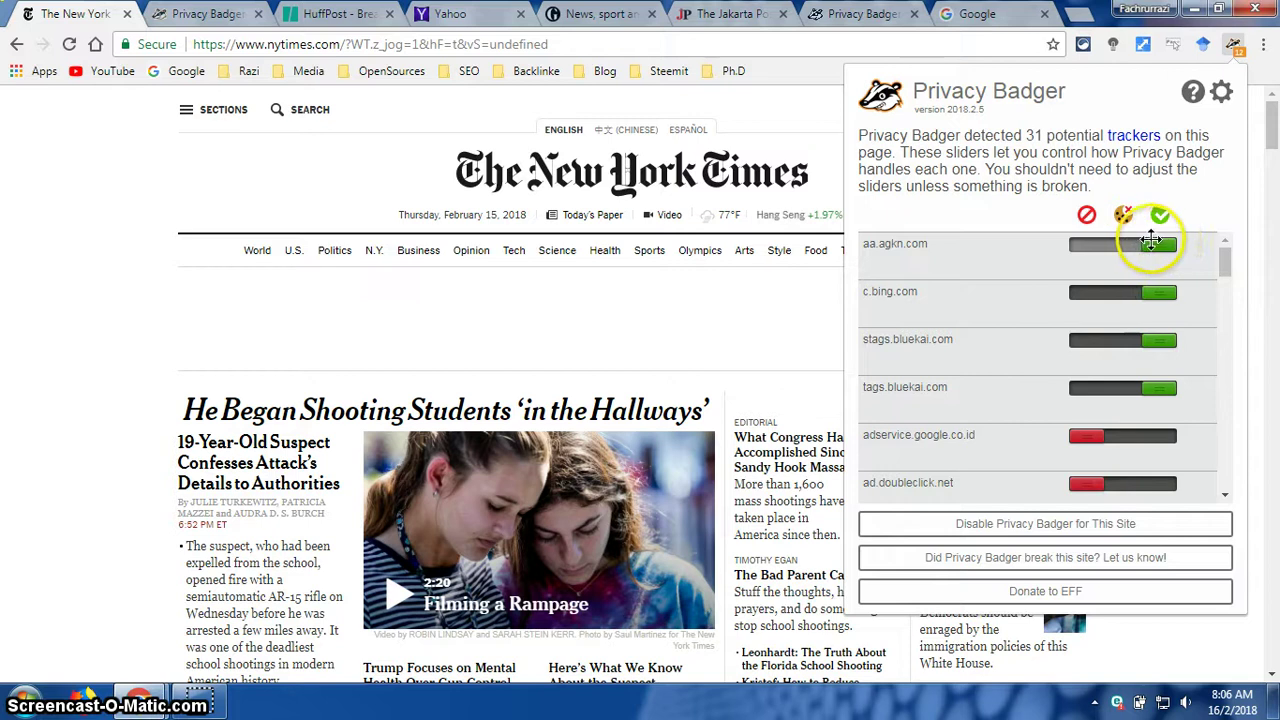
# Try cookie blocking for aa.agkn.com, and set both aa.agkn.com and c.bing.com to fully blocked
pyautogui.moveTo(1152, 241); pyautogui.dragTo(1134, 246)
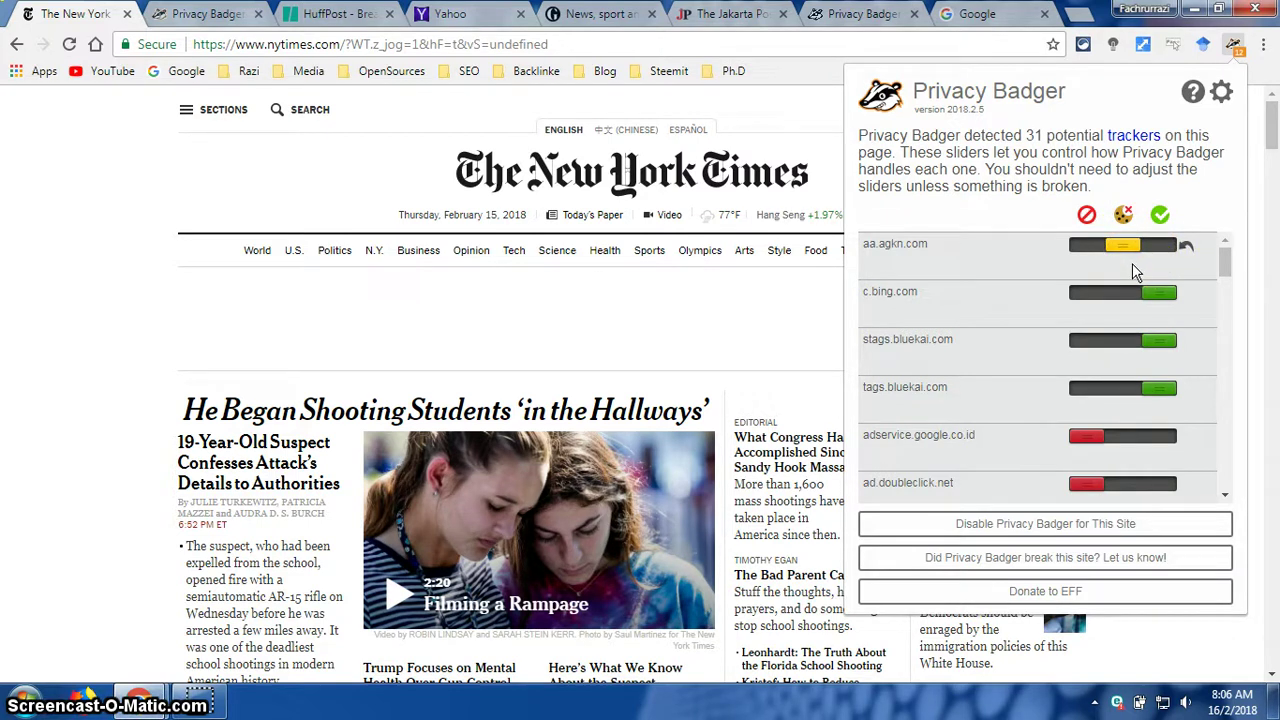
pyautogui.moveTo(1126, 222)
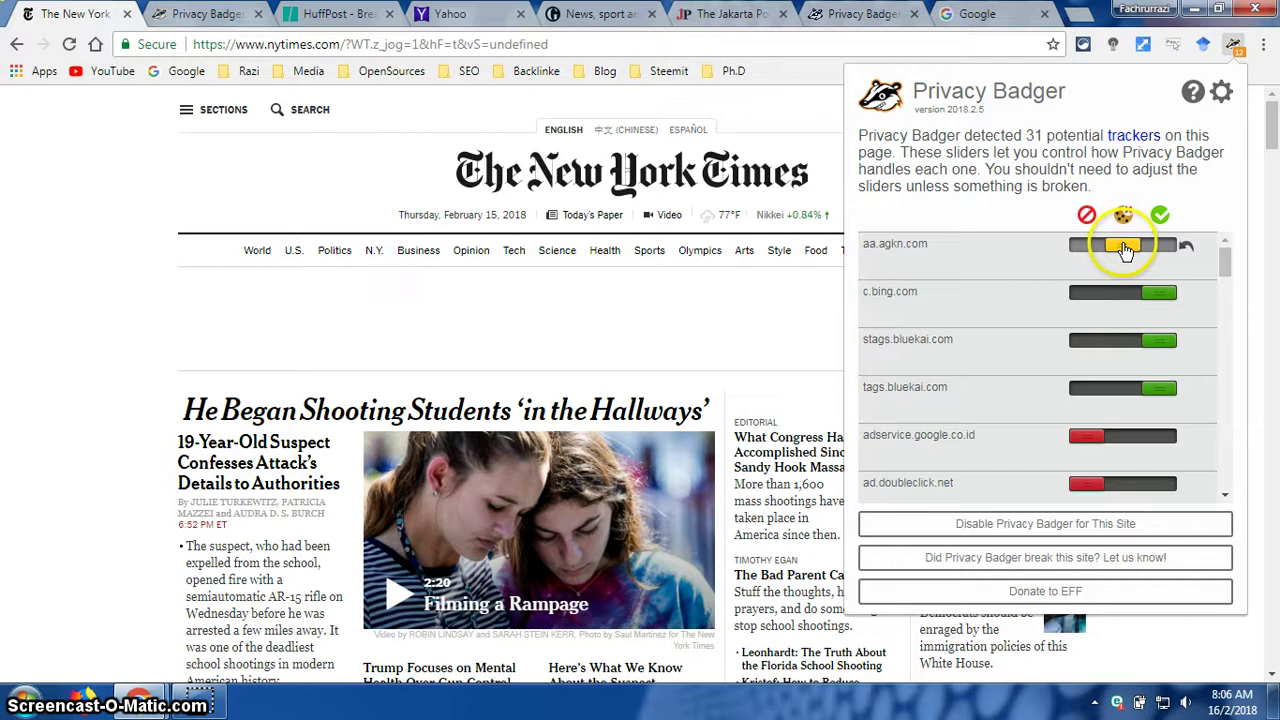
pyautogui.moveTo(1125, 250); pyautogui.dragTo(1066, 266)
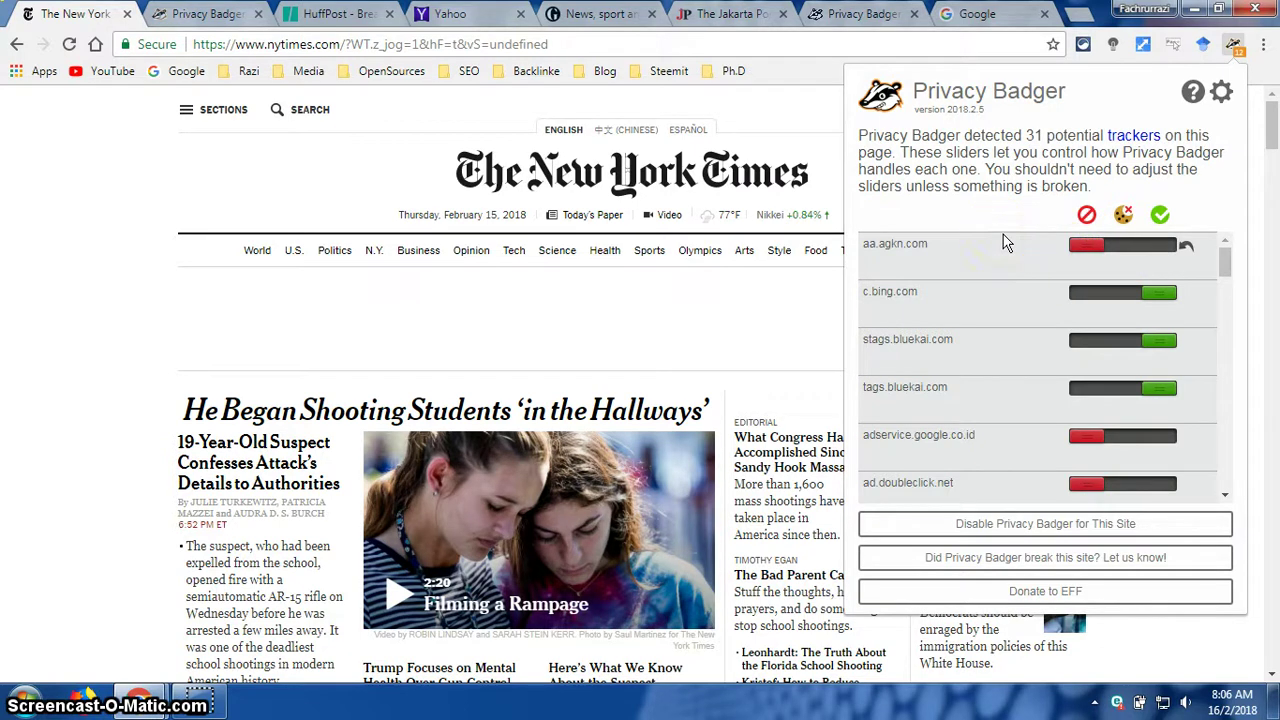
pyautogui.click(1088, 248)
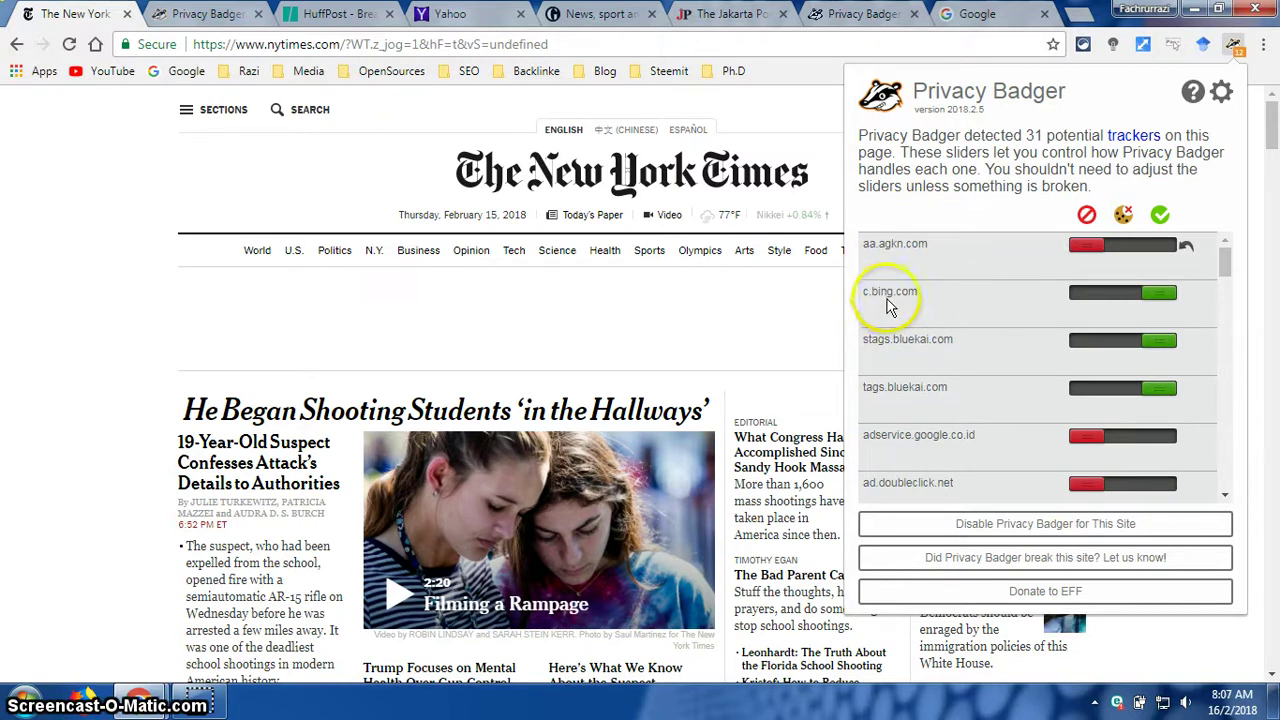
pyautogui.click(1158, 292)
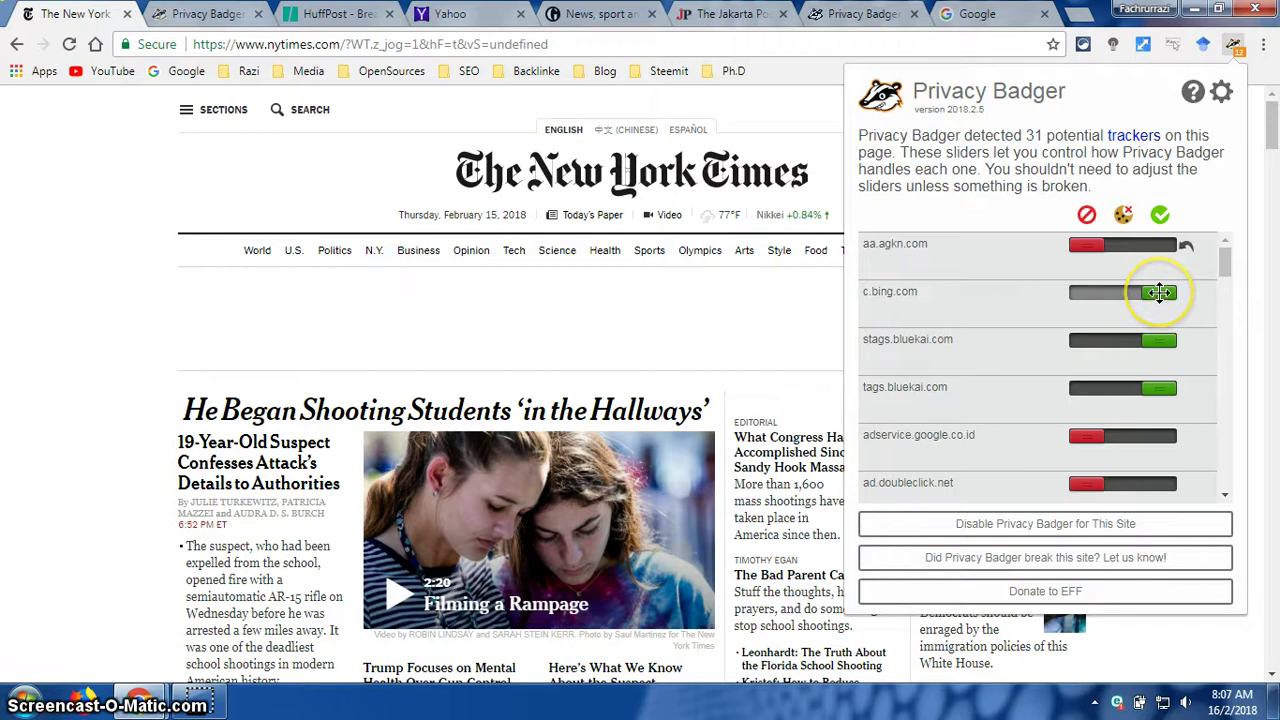
pyautogui.moveTo(1143, 302); pyautogui.dragTo(1057, 308)
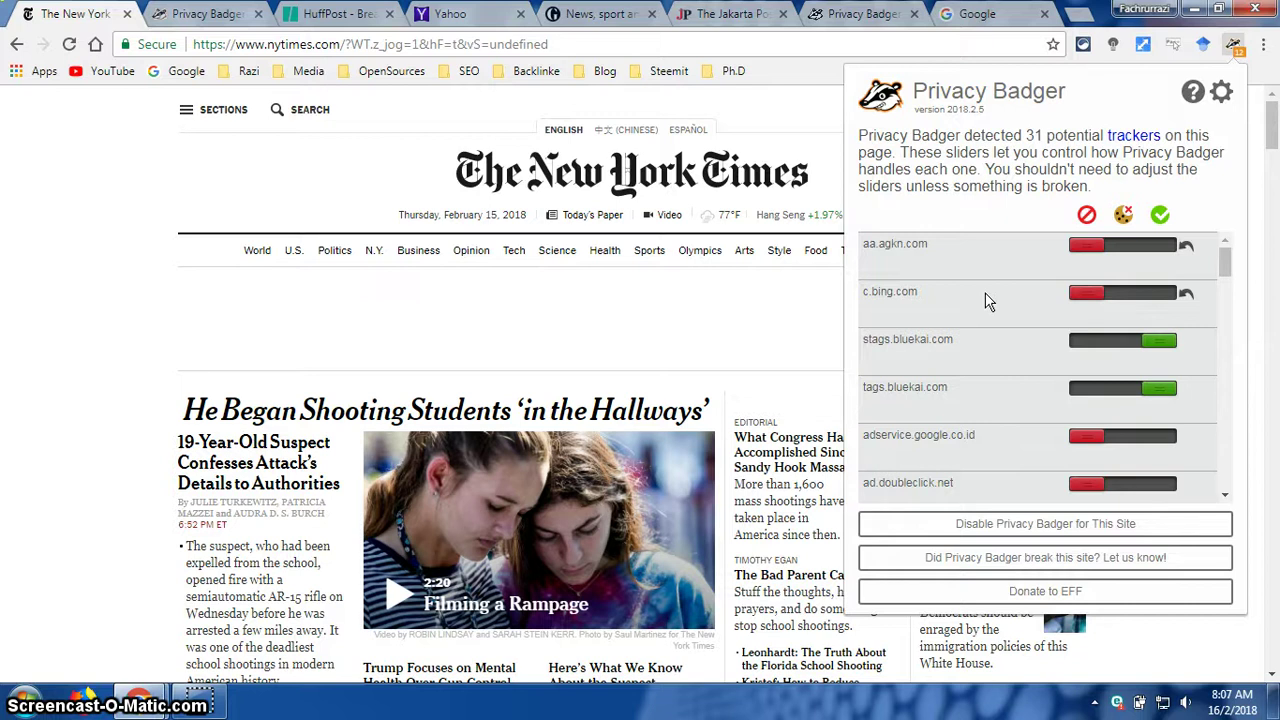
pyautogui.scroll(-1, 988, 302)
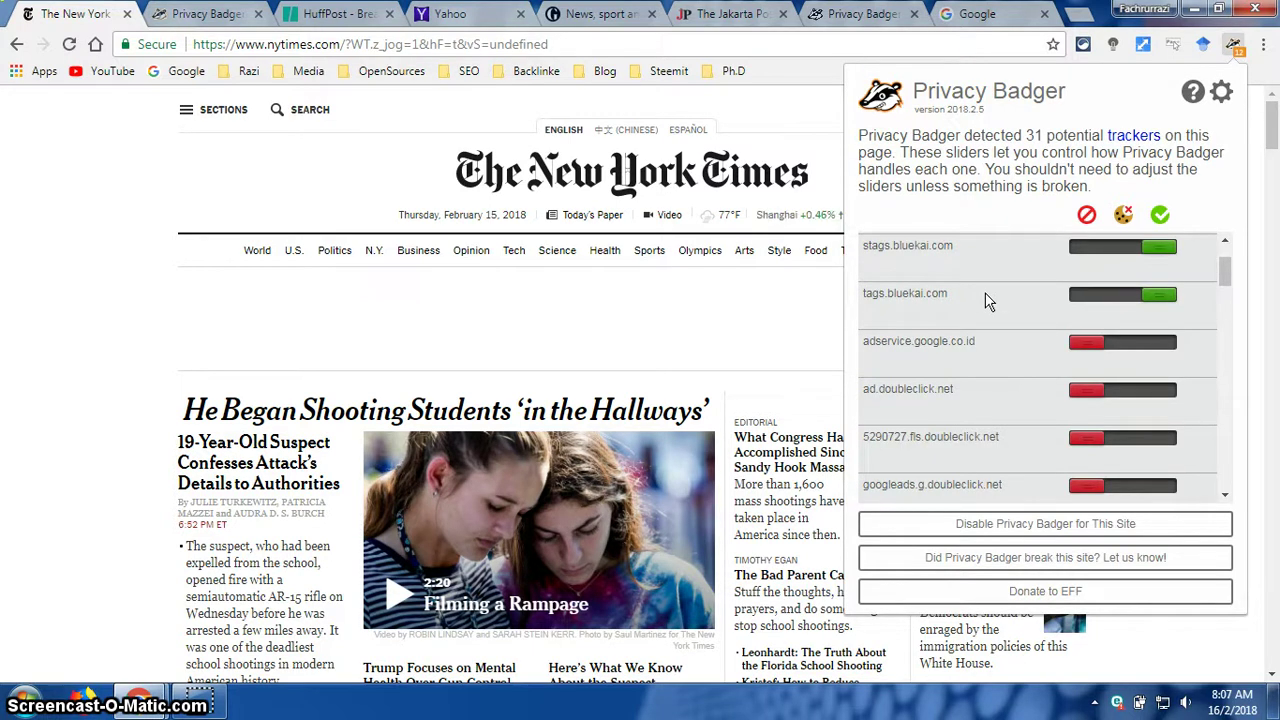
pyautogui.scroll(-1, 979, 318)
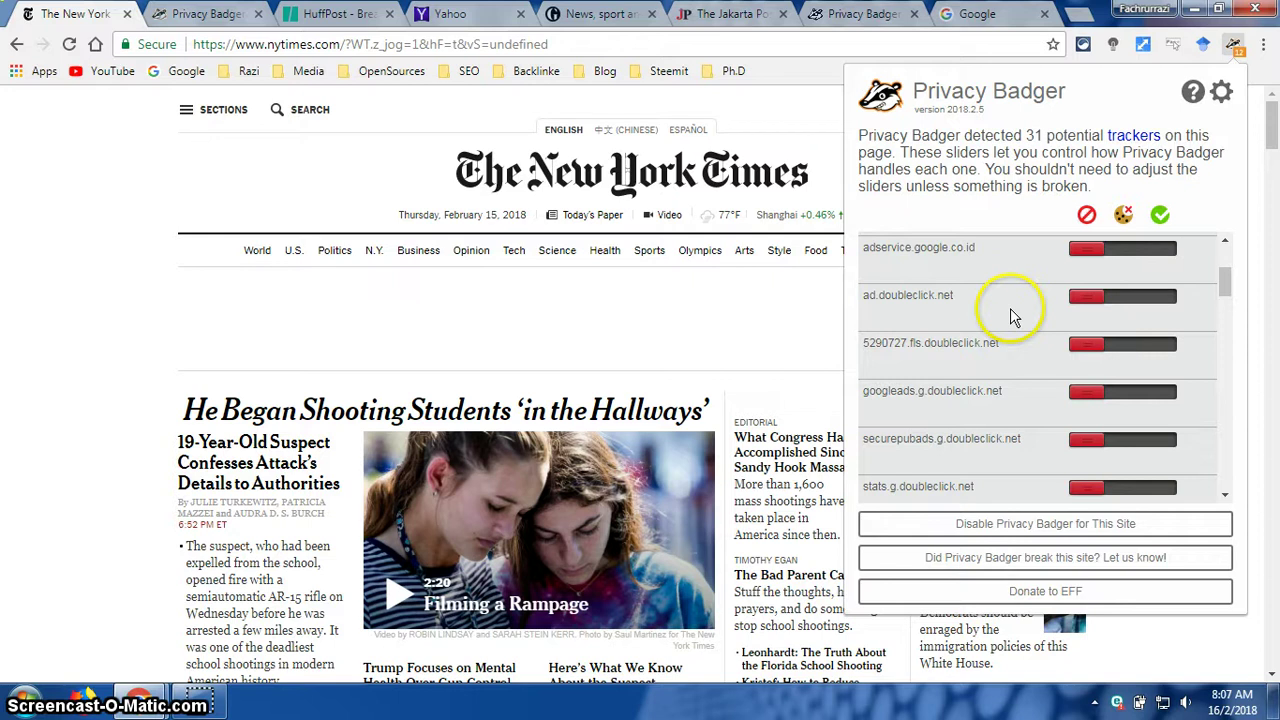
pyautogui.scroll(-1, 1013, 316)
pyautogui.scroll(-2, 997, 388)
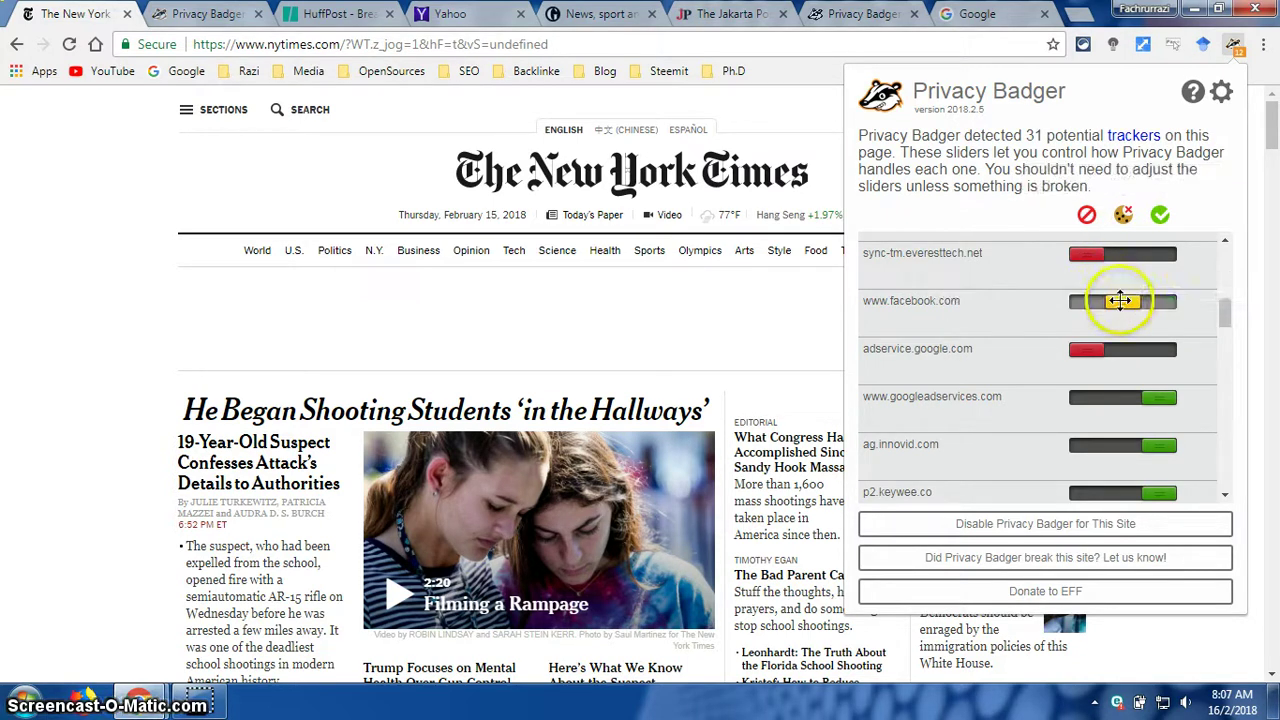
pyautogui.moveTo(1112, 300); pyautogui.dragTo(1080, 301)
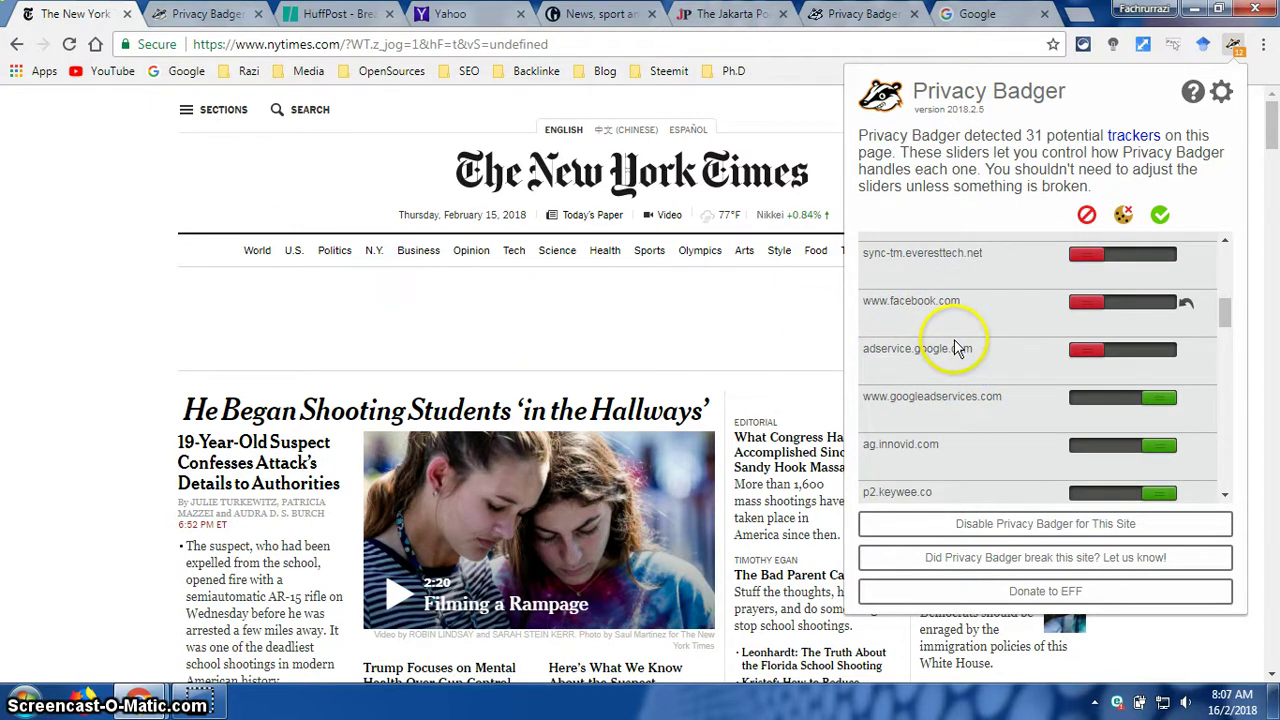
# Examine the remaining tracker domains, the non-tracking domains section and the meaning of the block symbol, and dismiss the report
pyautogui.scroll(-5, 1016, 380)
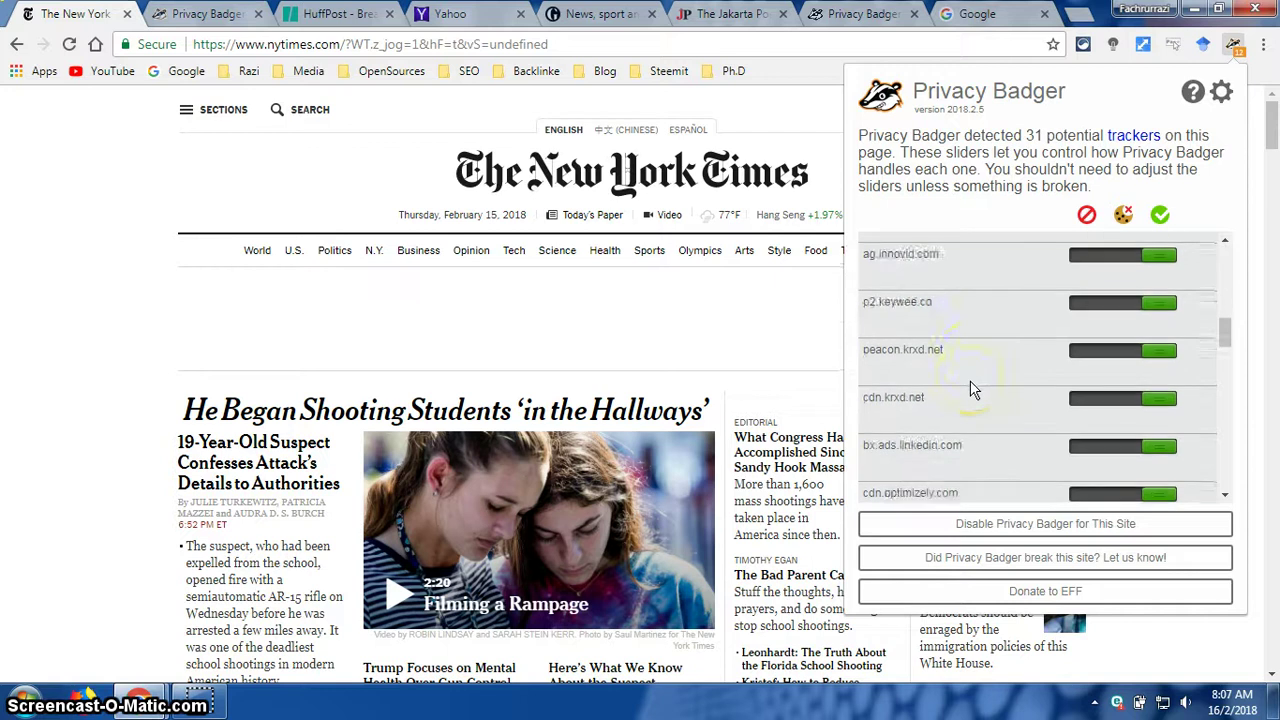
pyautogui.scroll(-5, 975, 388)
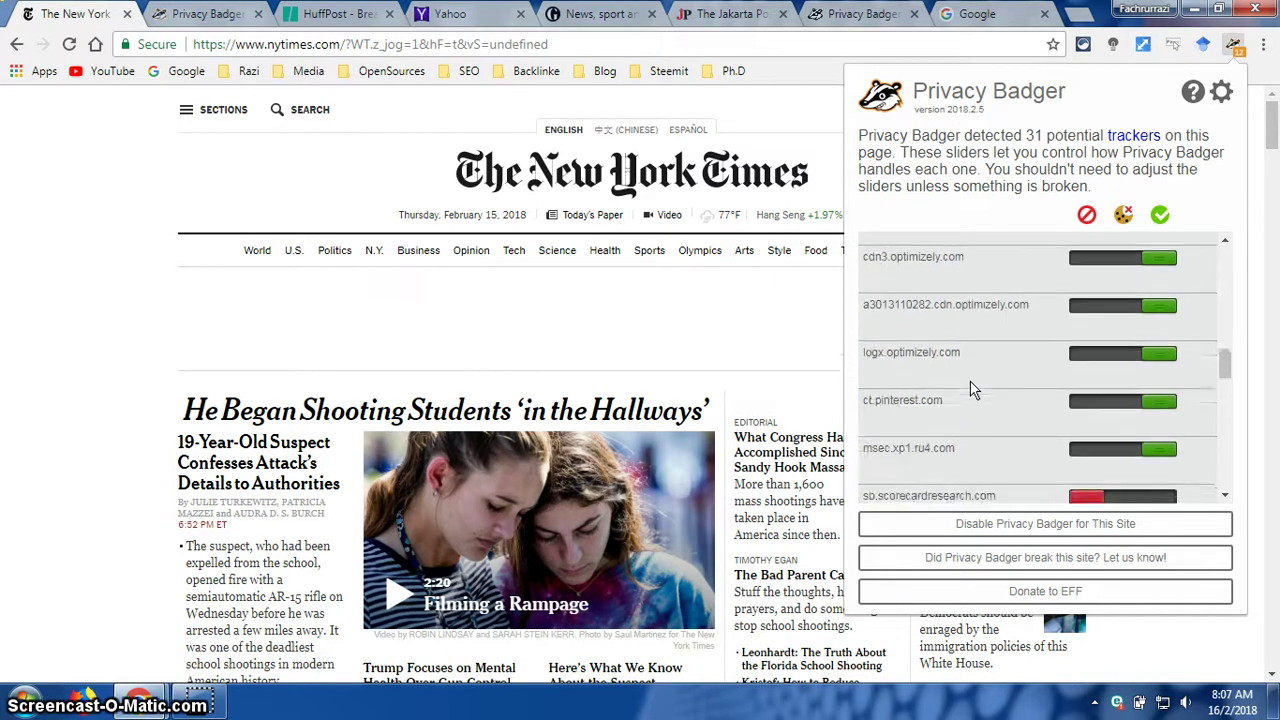
pyautogui.click(972, 380)
pyautogui.scroll(-2, 969, 375)
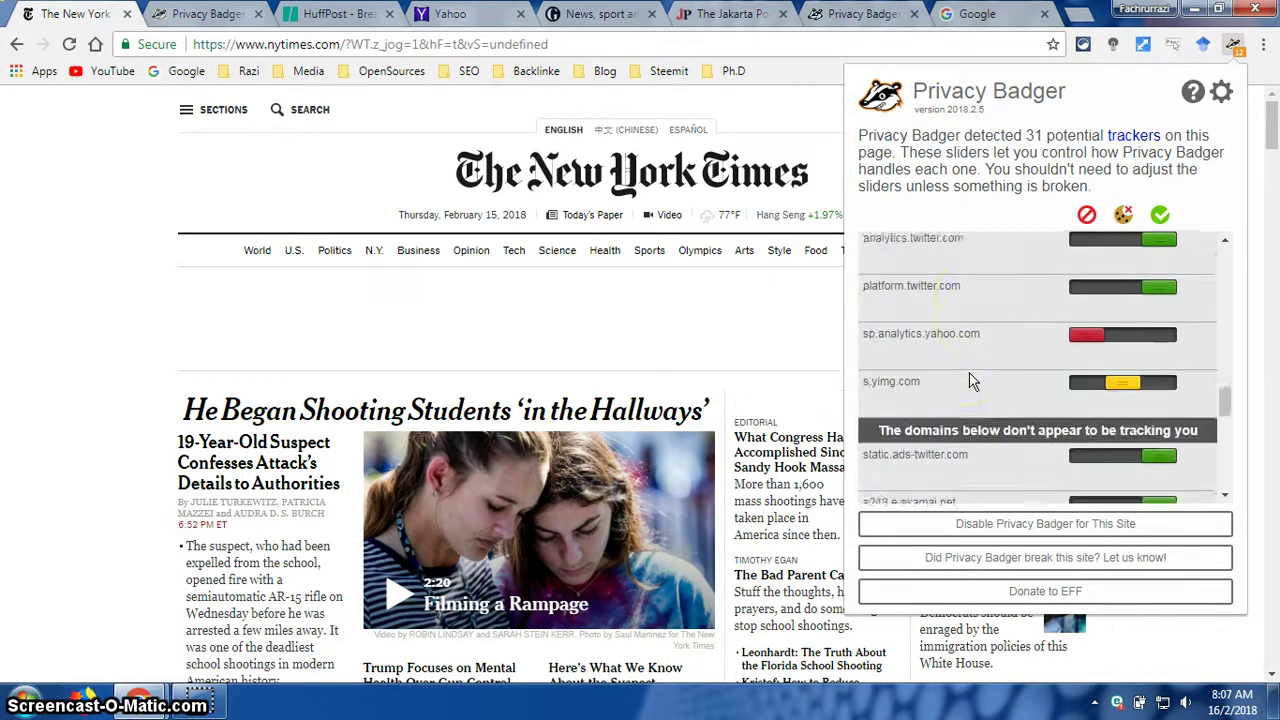
pyautogui.scroll(-4, 965, 345)
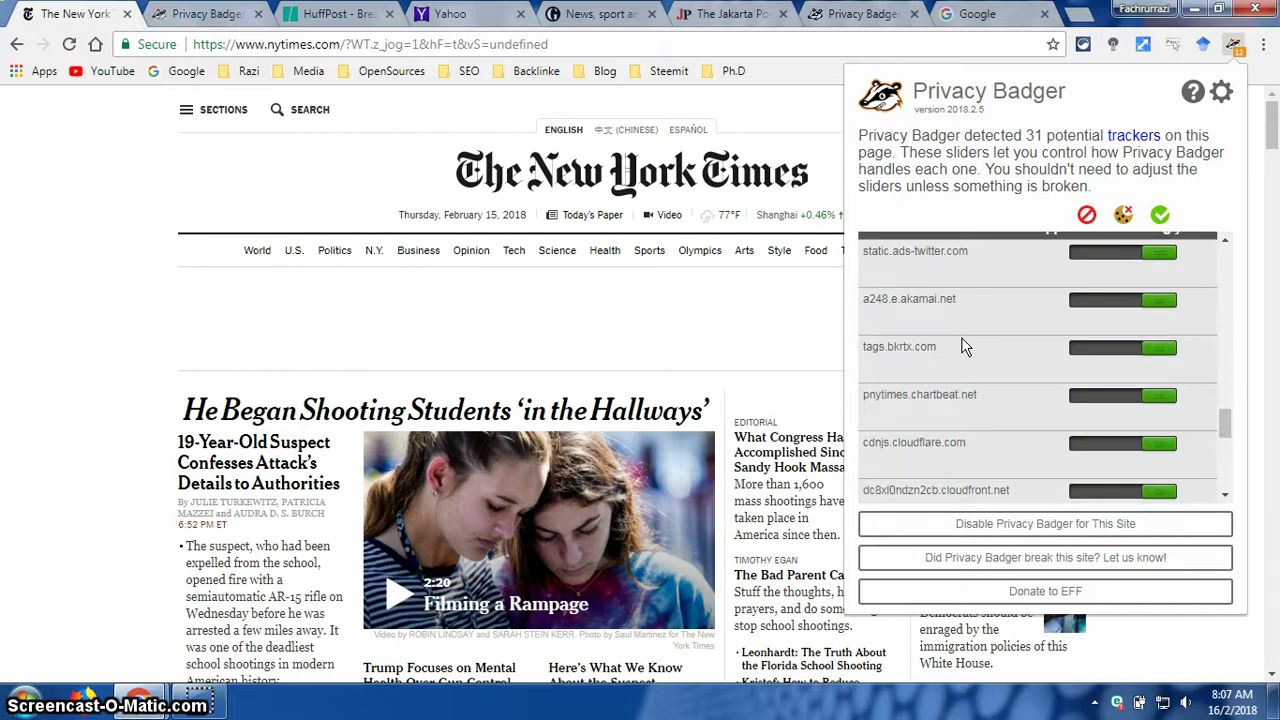
pyautogui.scroll(-8, 965, 346)
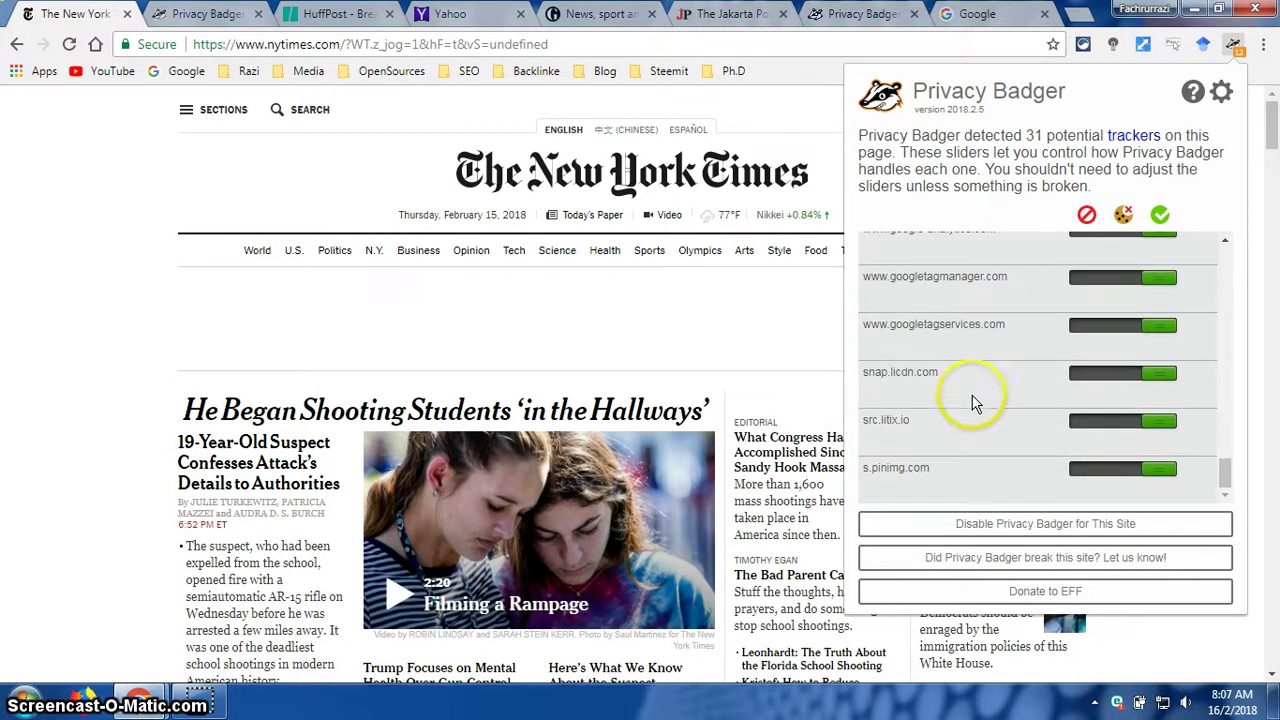
pyautogui.scroll(5, 977, 426)
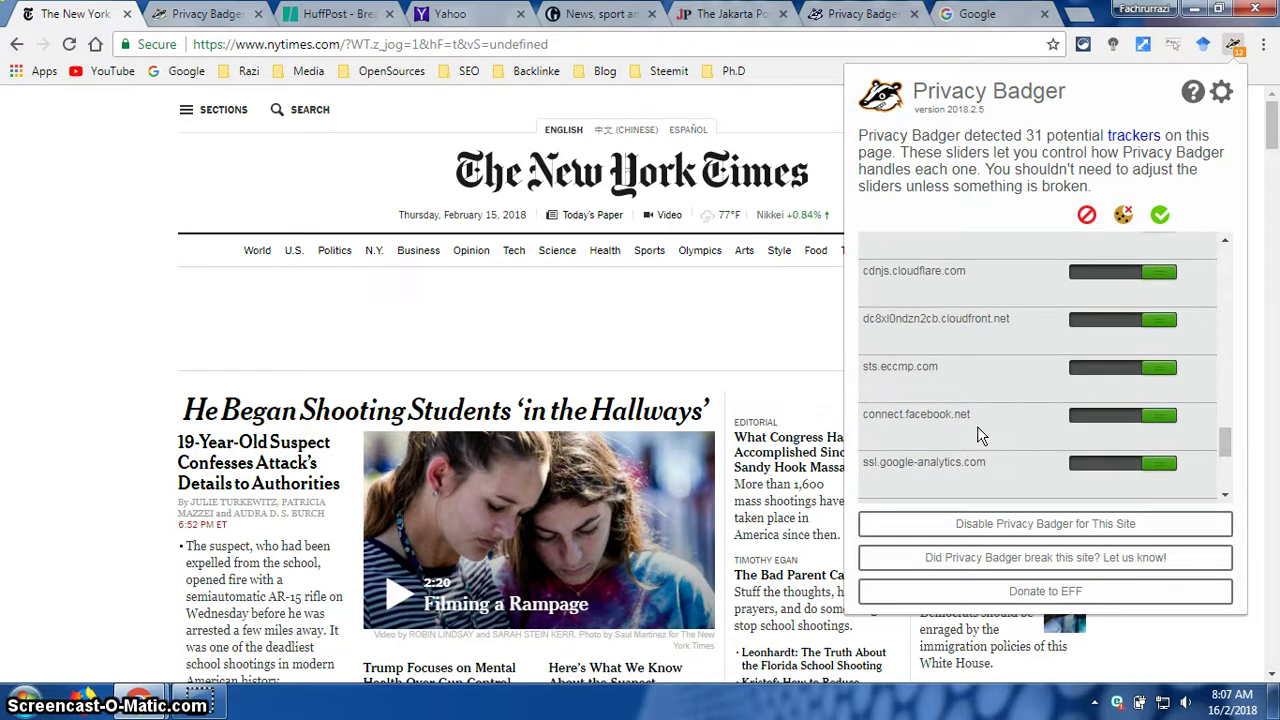
pyautogui.scroll(4, 977, 426)
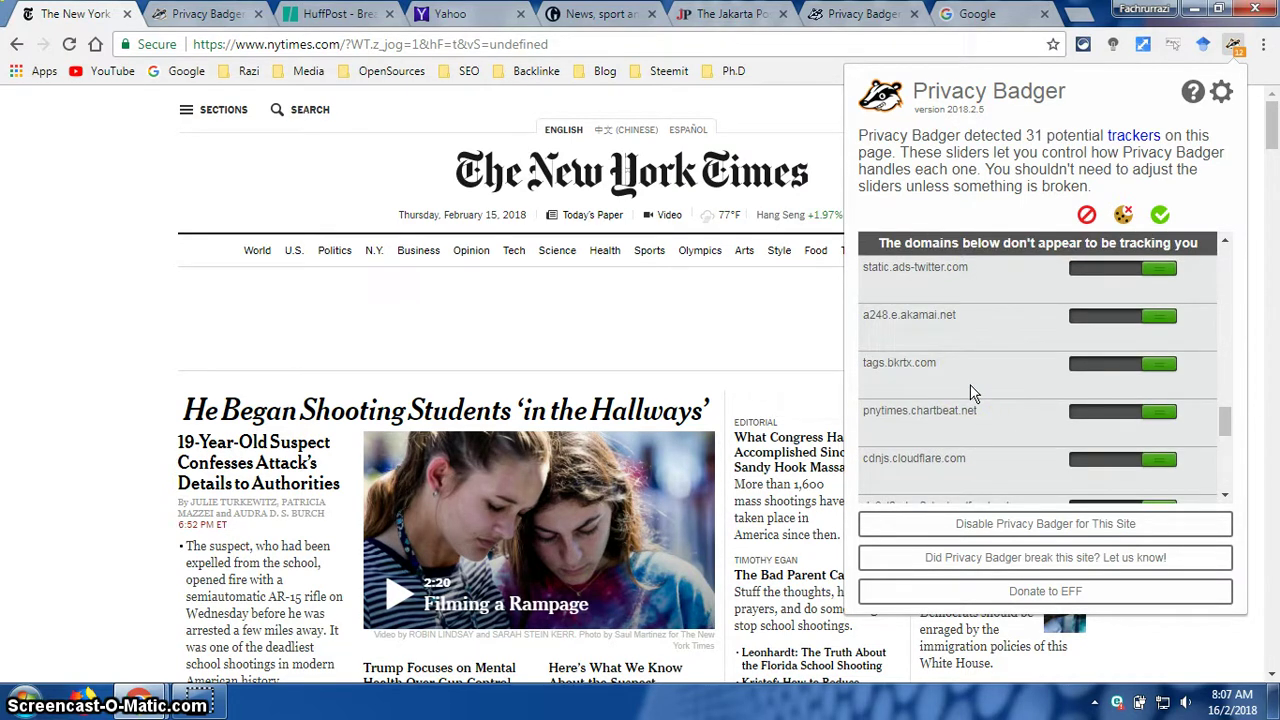
pyautogui.scroll(4, 973, 392)
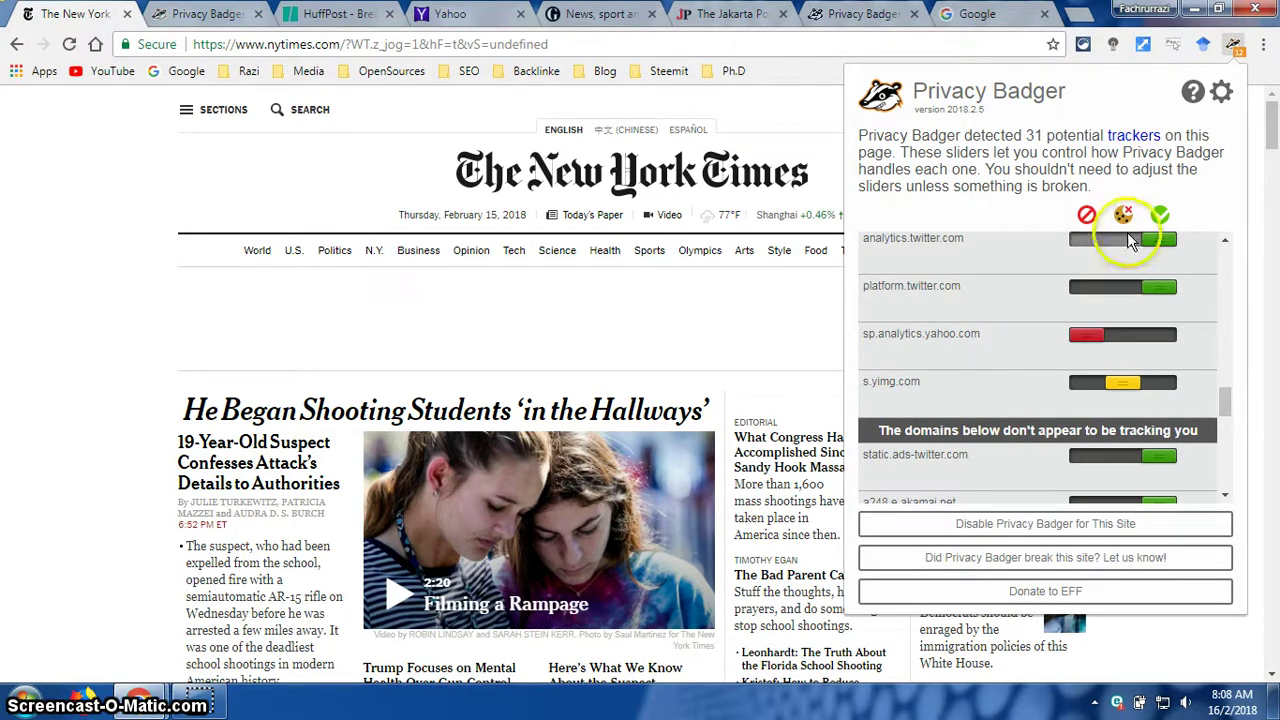
pyautogui.moveTo(1088, 217)
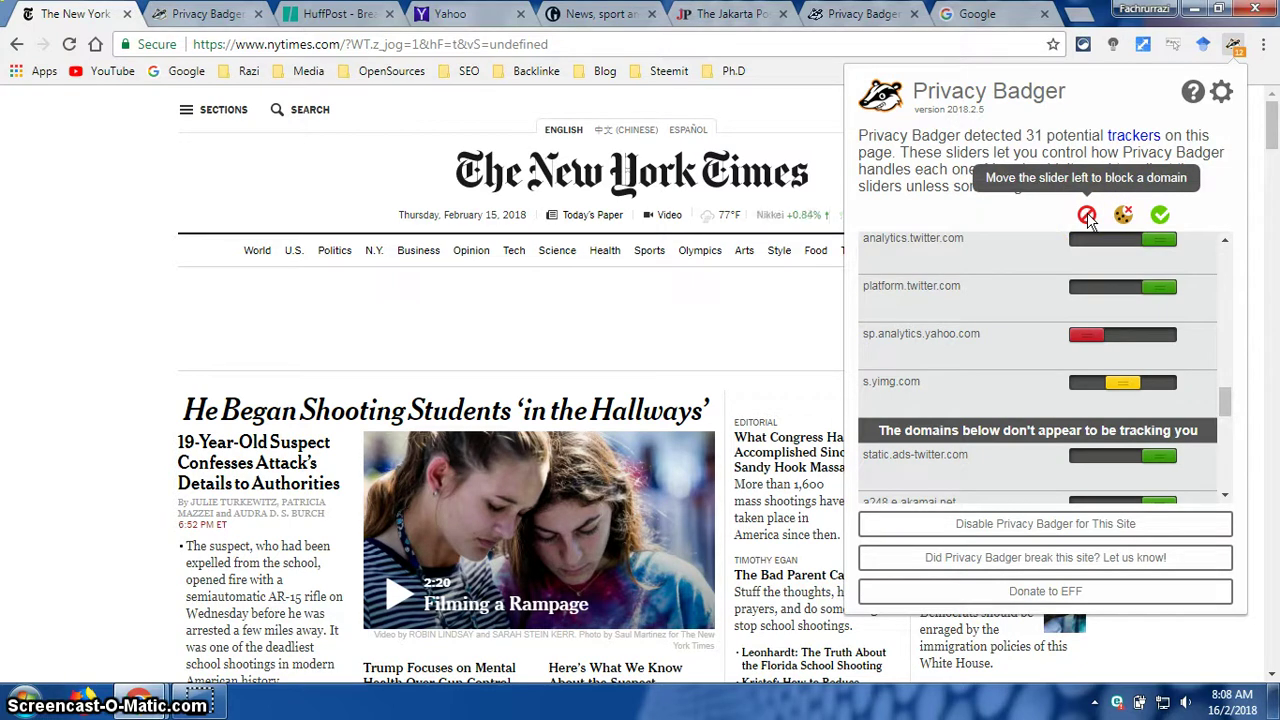
pyautogui.click(506, 340)
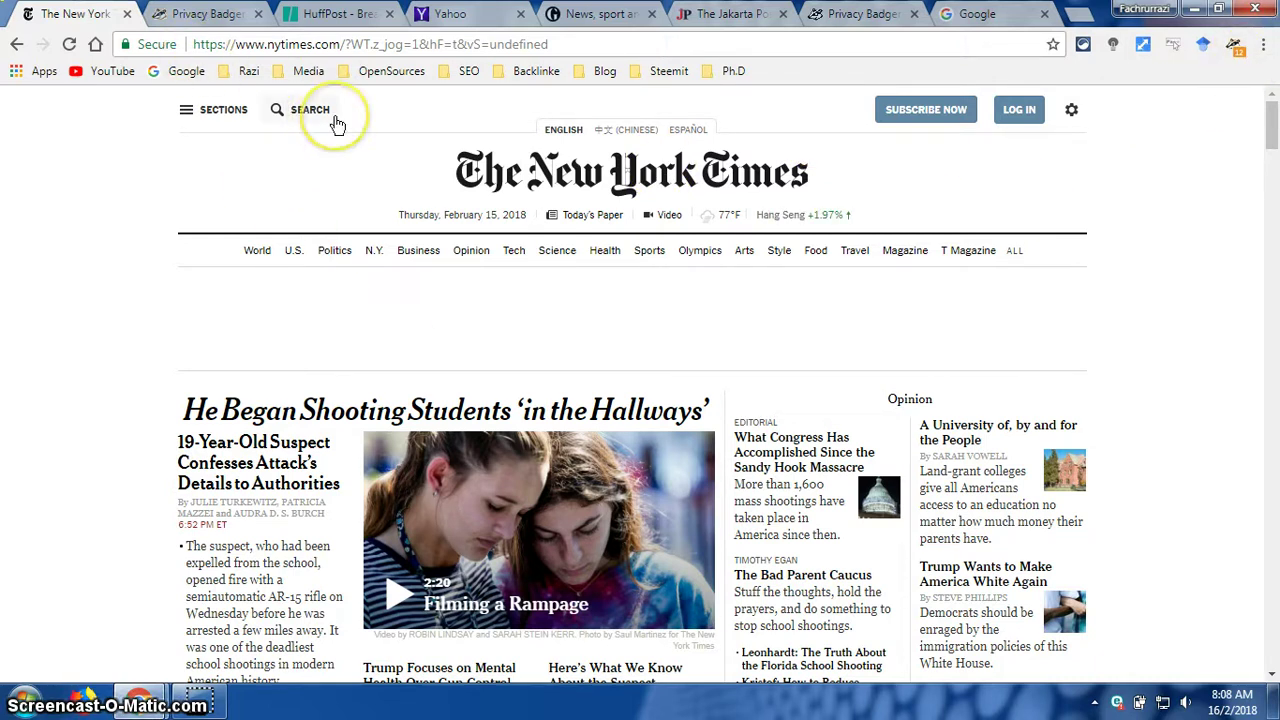
# Open Privacy Badger's tracker report for the HuffPost page, find x.bidswitch.net in the list and set it to fully blocked
pyautogui.click(340, 14)
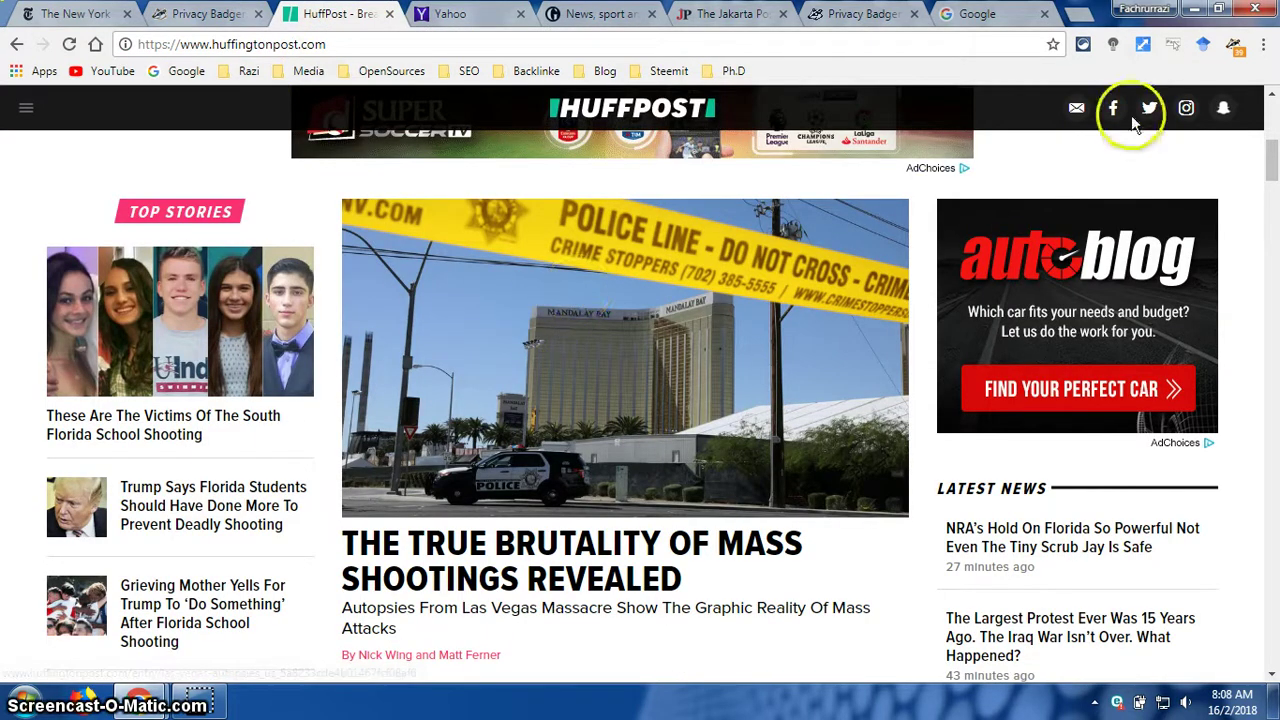
pyautogui.click(1234, 47)
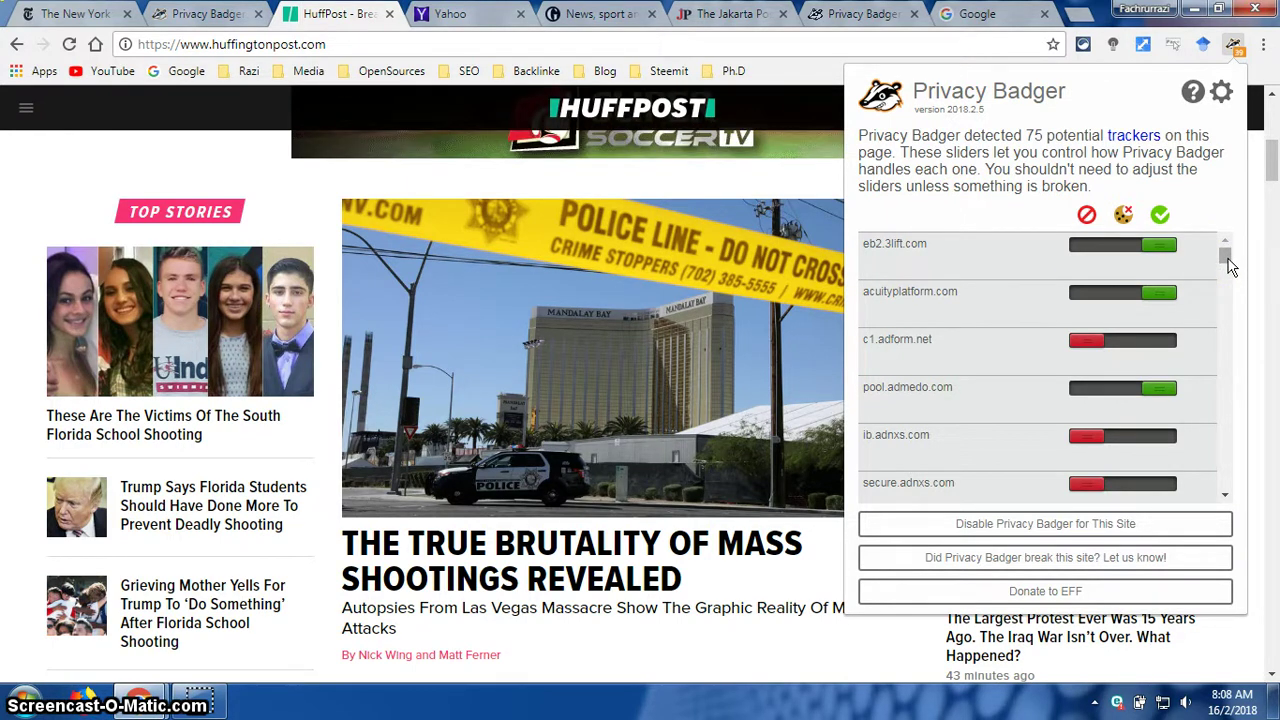
pyautogui.moveTo(1230, 262)
pyautogui.mouseDown()
pyautogui.moveTo(1219, 483)
pyautogui.moveTo(1228, 260)
pyautogui.mouseUp()
pyautogui.scroll(-3, 1035, 360)
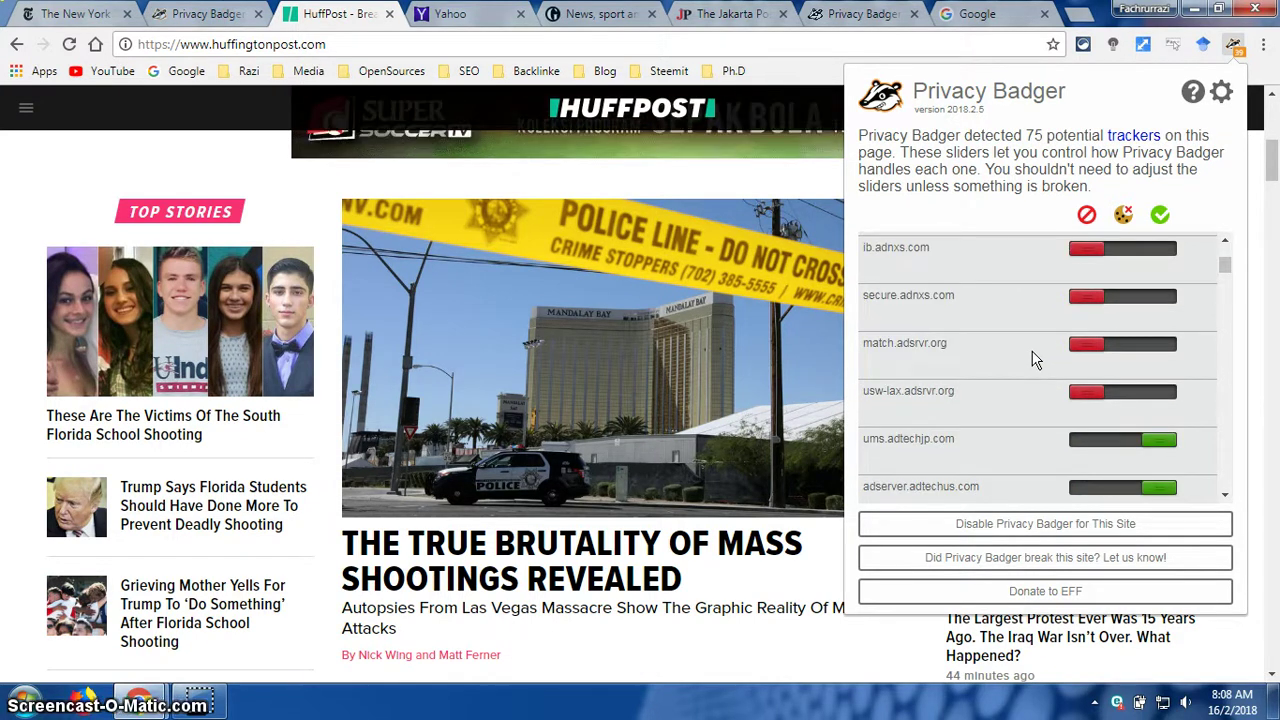
pyautogui.scroll(-2, 1035, 360)
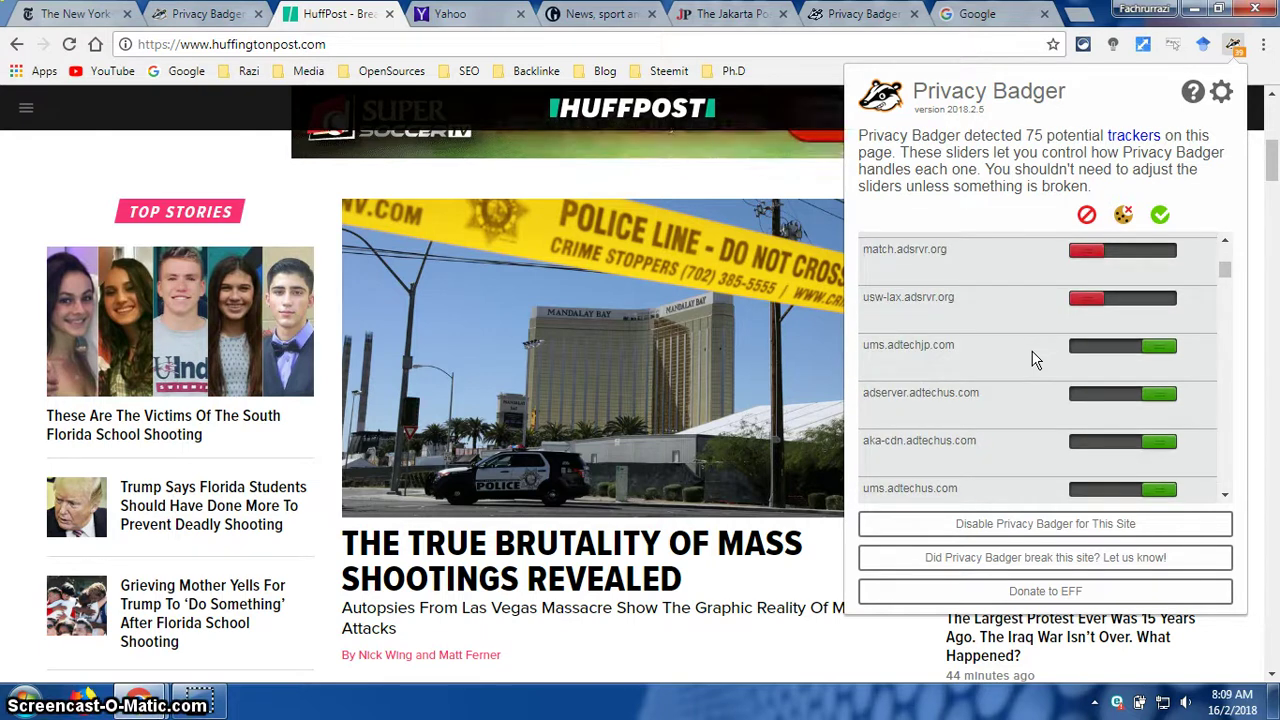
pyautogui.scroll(-2, 1035, 360)
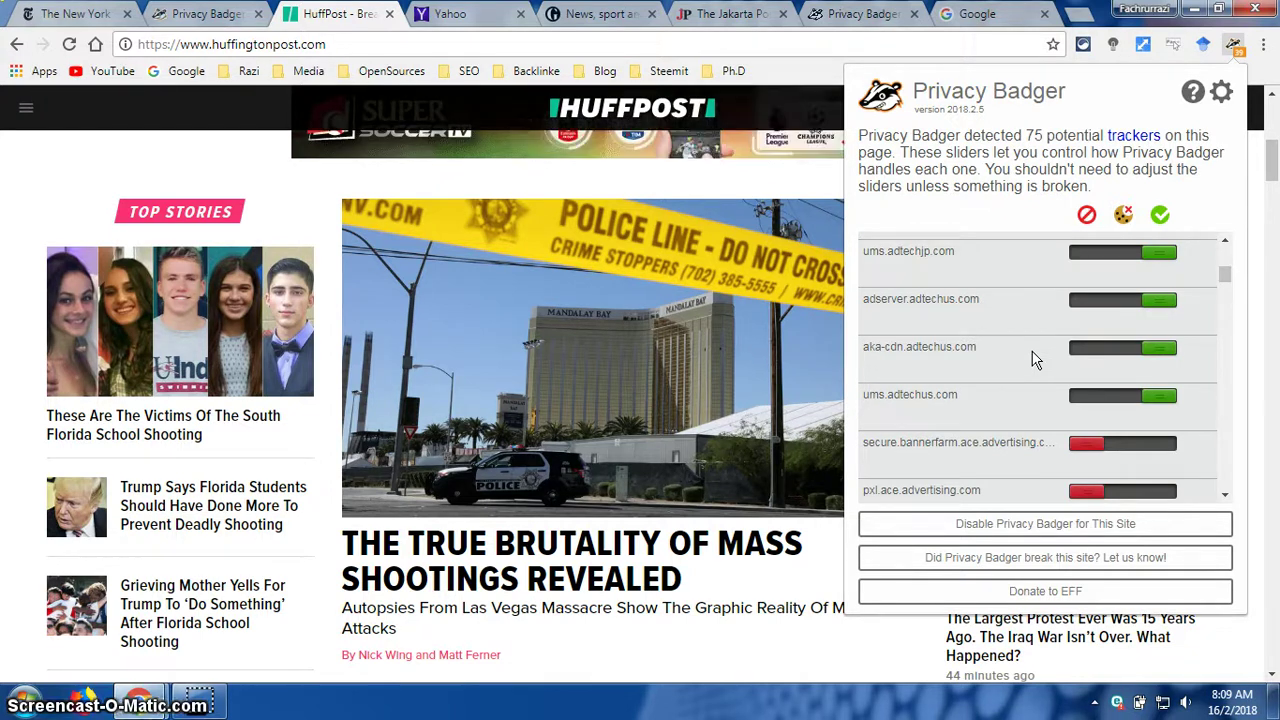
pyautogui.scroll(-4, 1035, 360)
pyautogui.scroll(-4, 1035, 360)
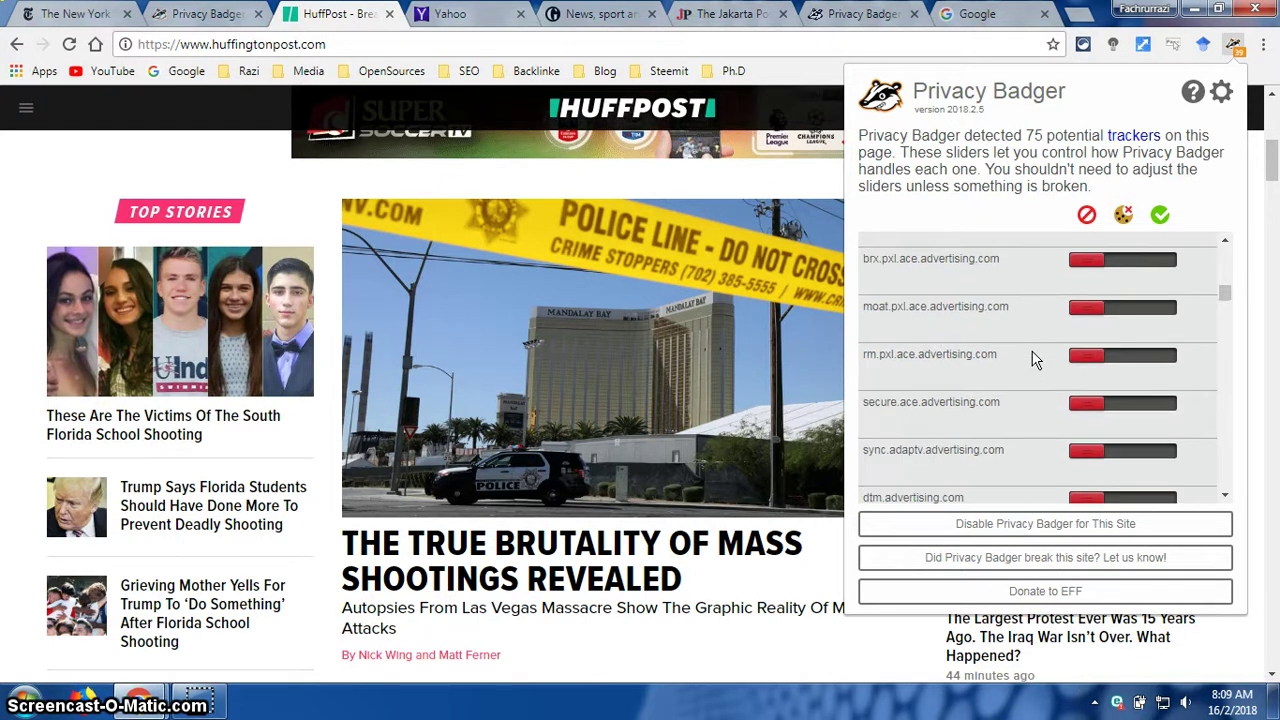
pyautogui.scroll(-7, 1035, 360)
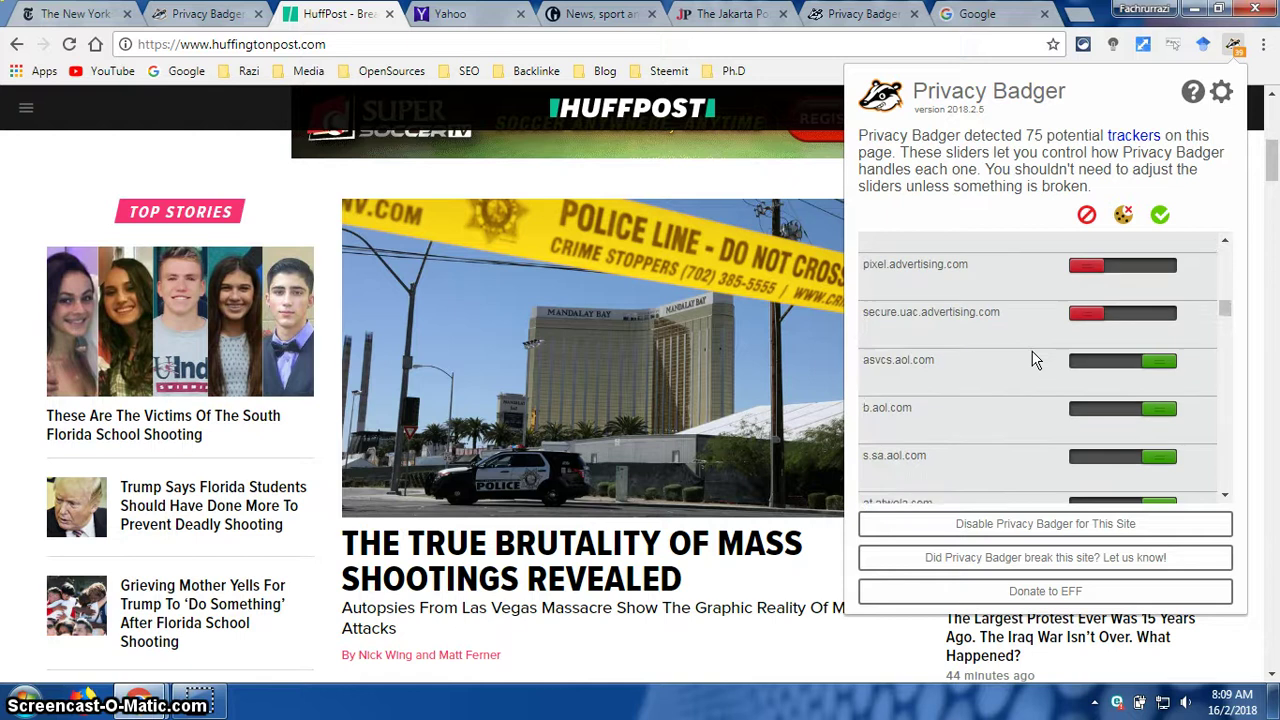
pyautogui.scroll(-3, 1035, 360)
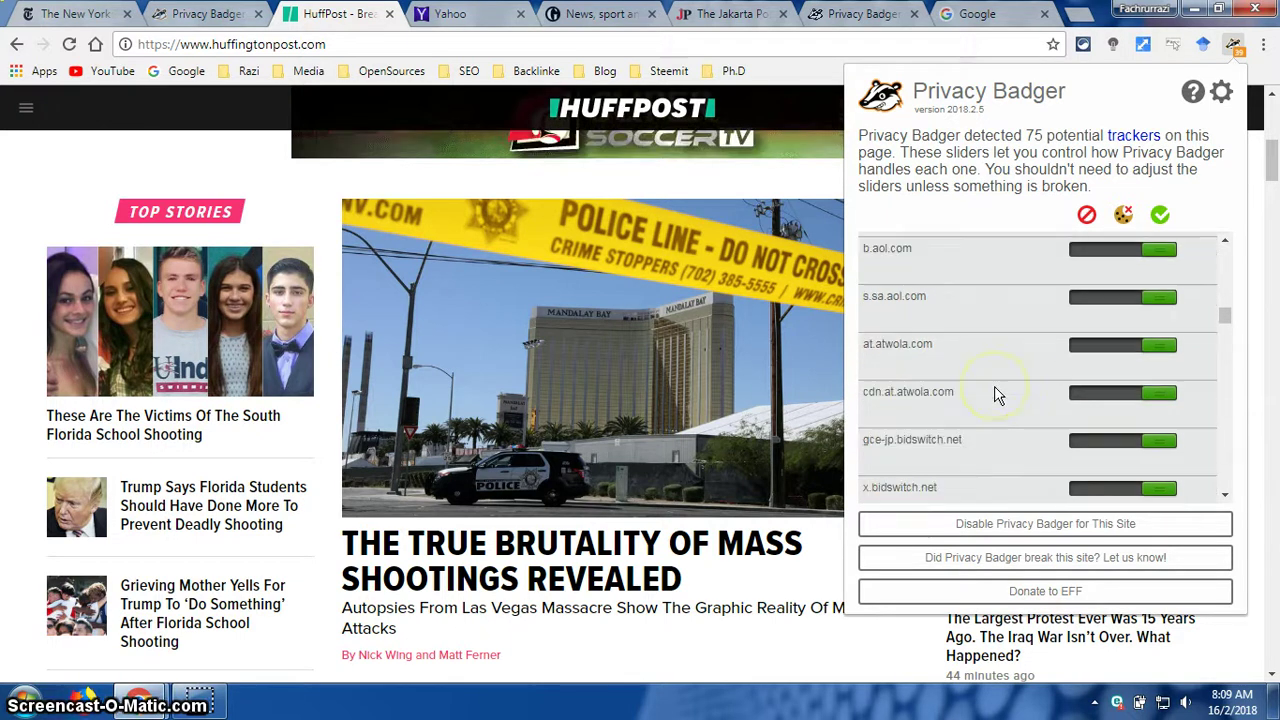
pyautogui.scroll(-2, 995, 395)
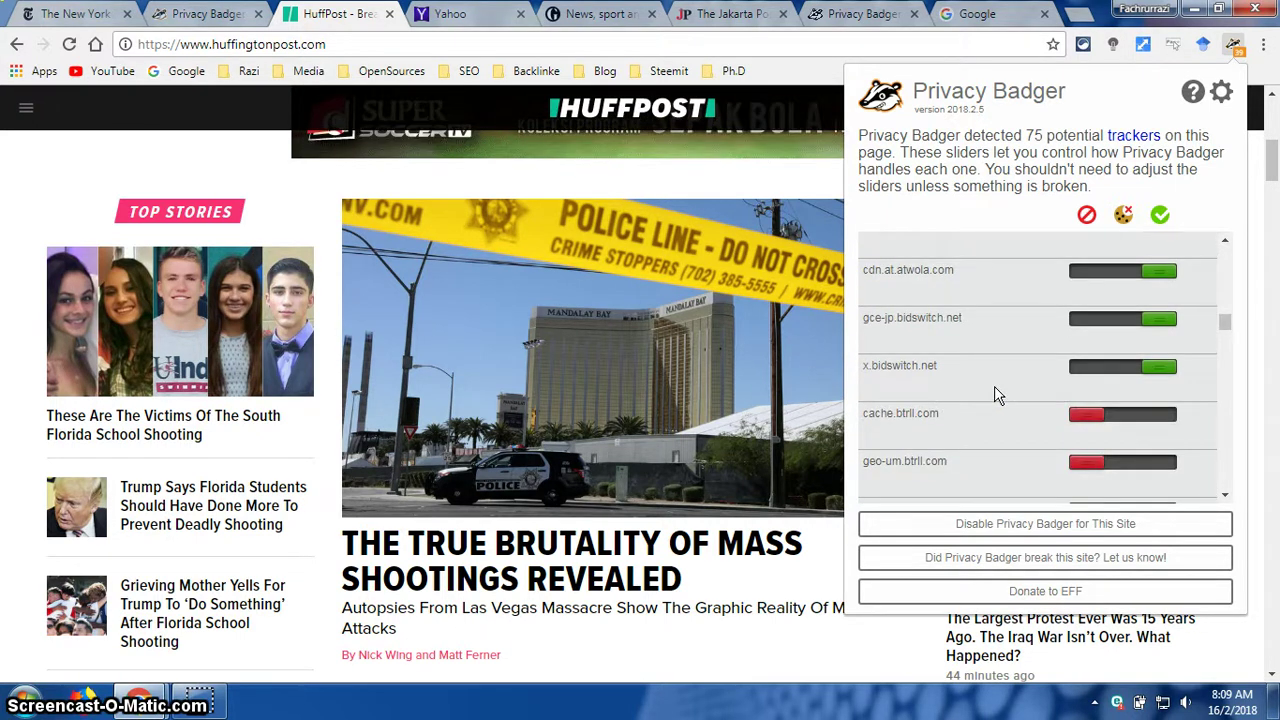
pyautogui.moveTo(1197, 334); pyautogui.dragTo(1055, 423)
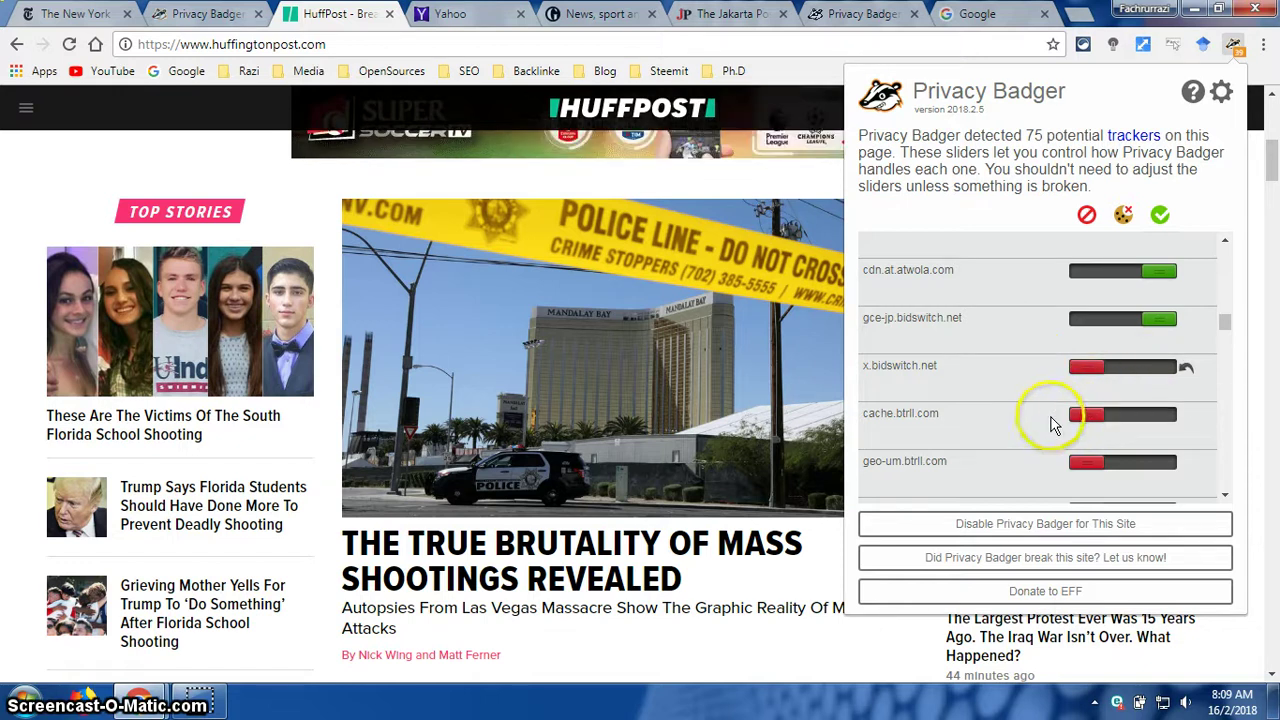
# Set ads.creative-serving.com to cookie blocking and then to fully blocked, and look through the rest of HuffPost's tracker list
pyautogui.scroll(-1, 1052, 425)
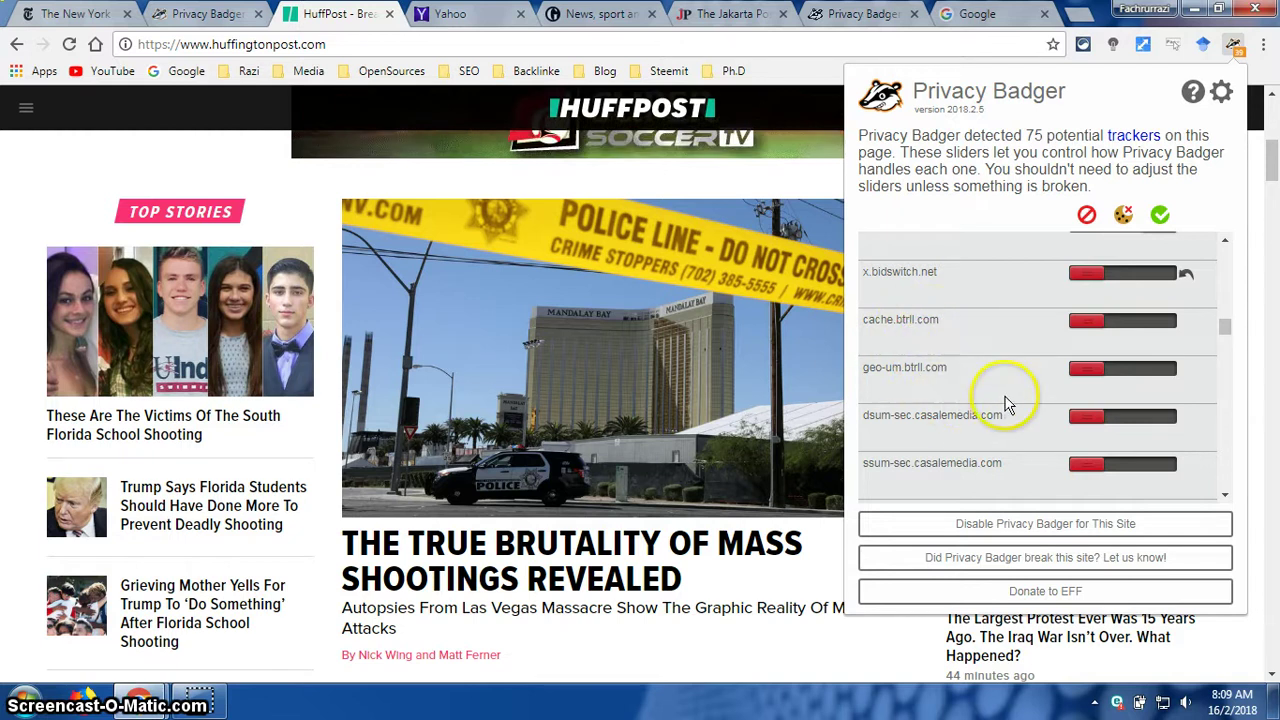
pyautogui.scroll(-3, 1005, 404)
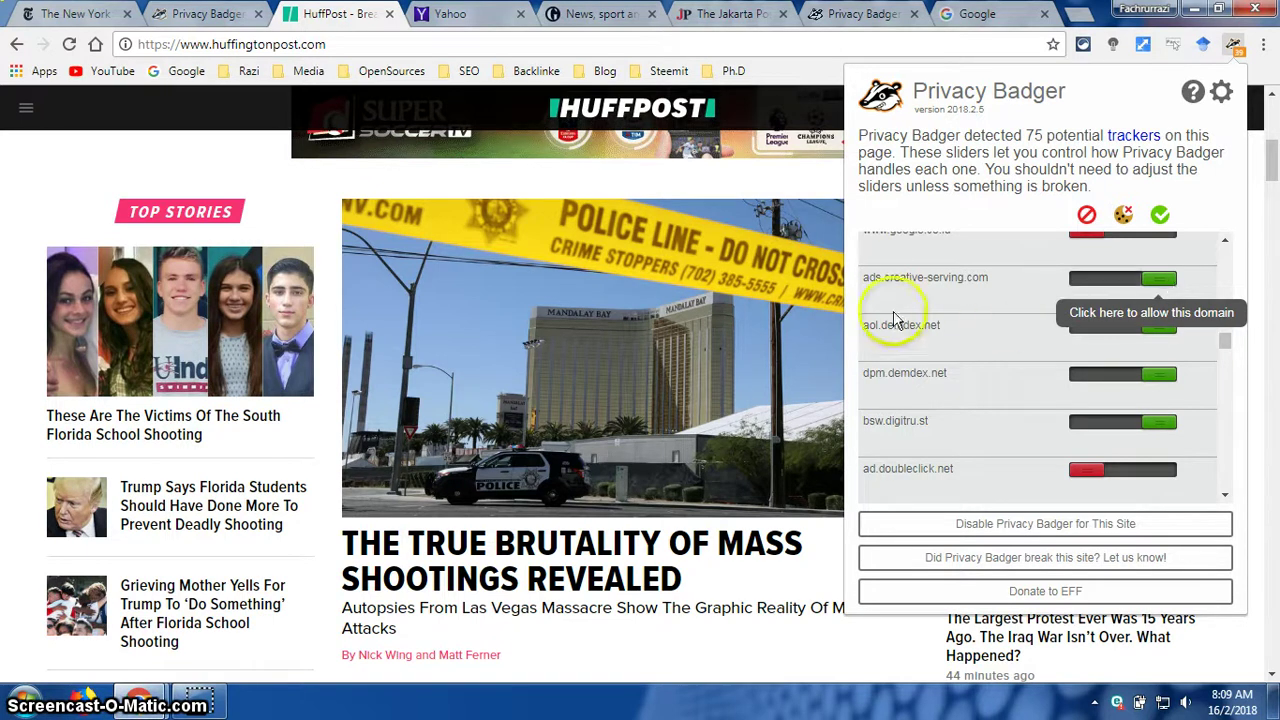
pyautogui.click(935, 281)
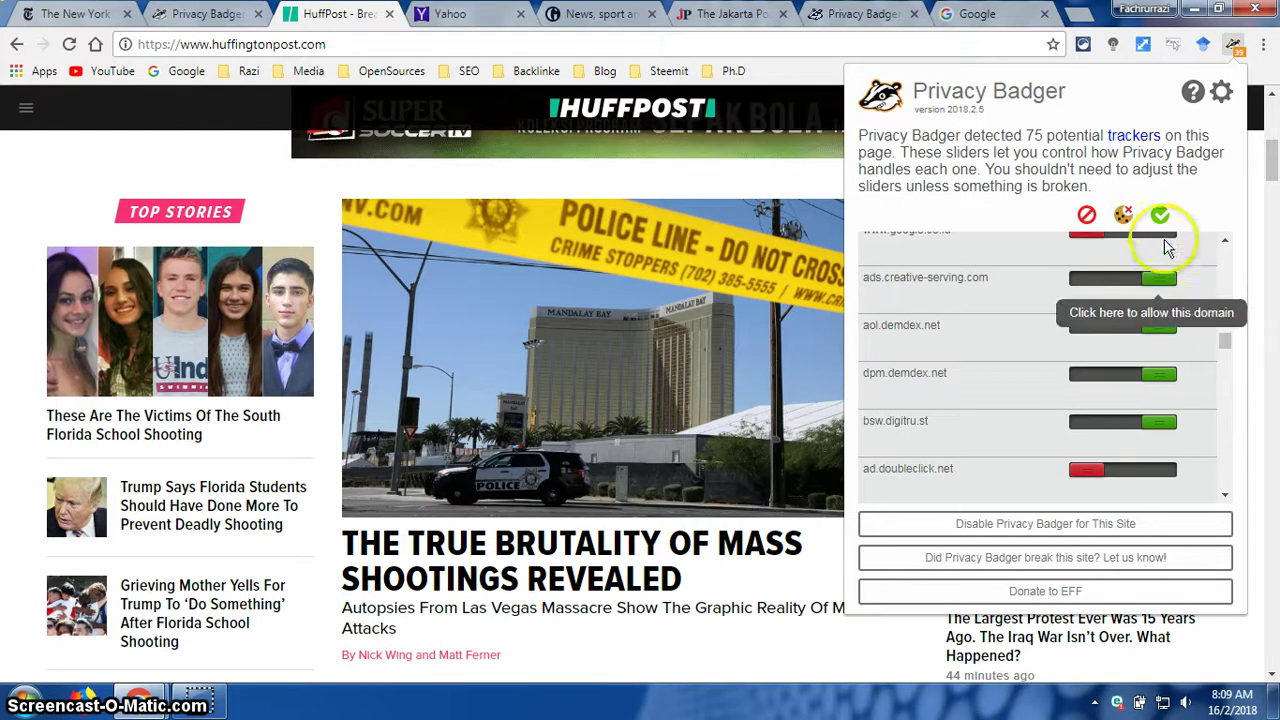
pyautogui.moveTo(1158, 279); pyautogui.dragTo(1139, 287)
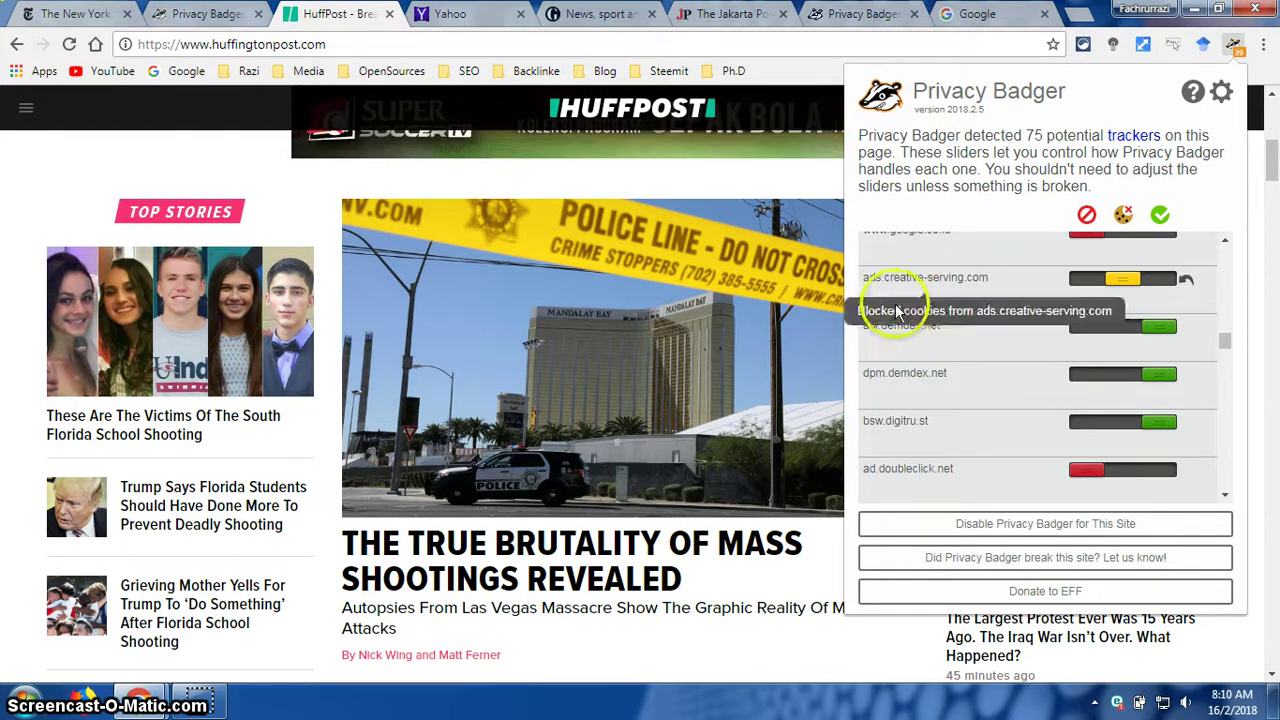
pyautogui.moveTo(1133, 281); pyautogui.dragTo(1094, 278)
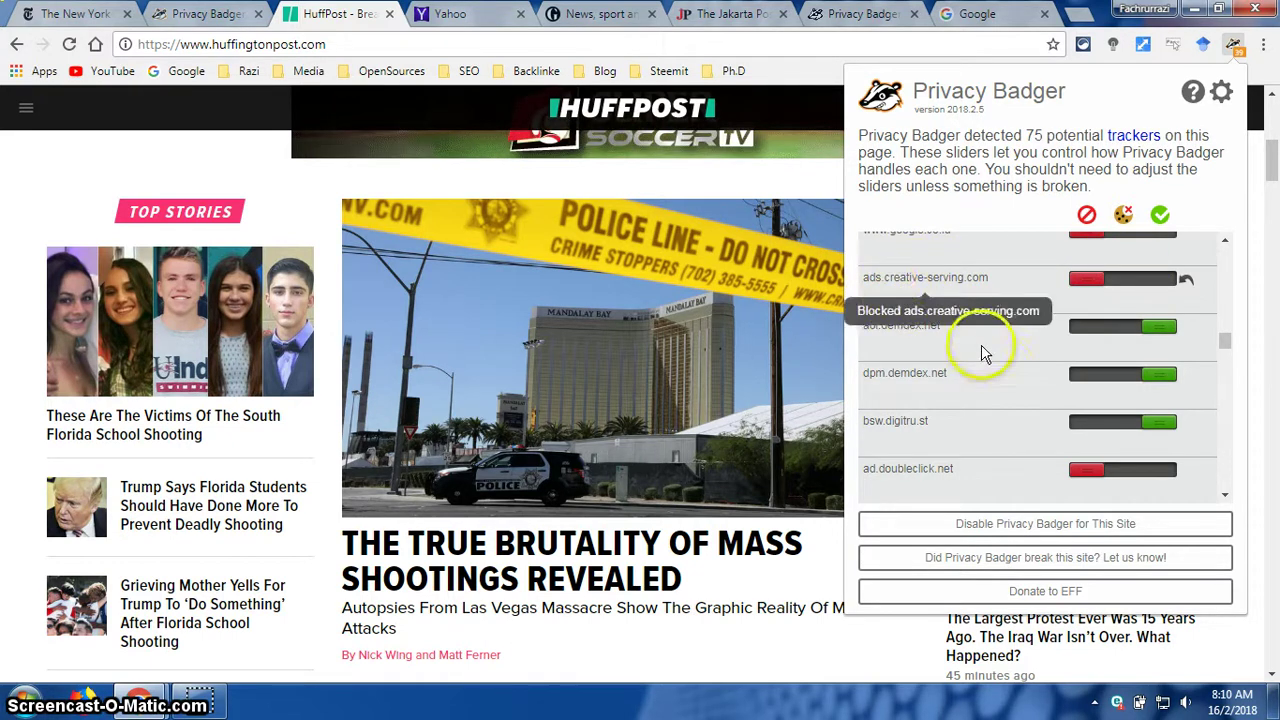
pyautogui.scroll(8, 1000, 371)
pyautogui.scroll(-3, 1005, 372)
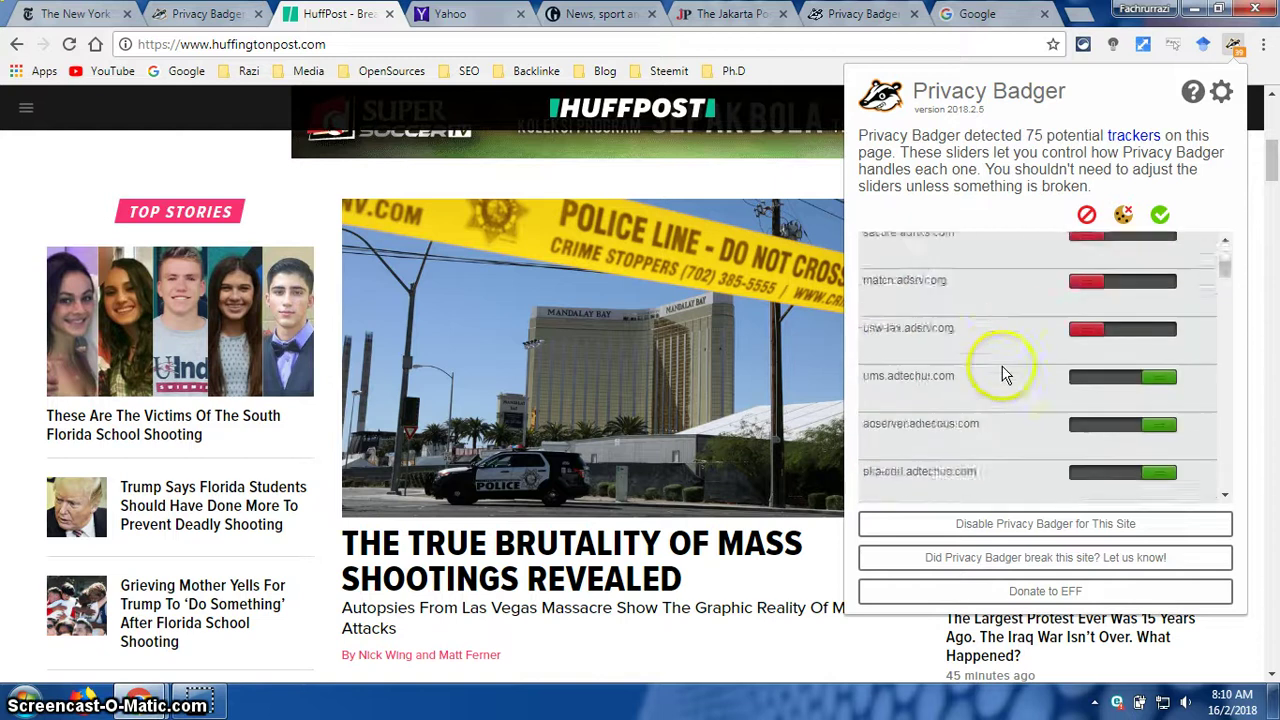
pyautogui.scroll(-5, 1006, 365)
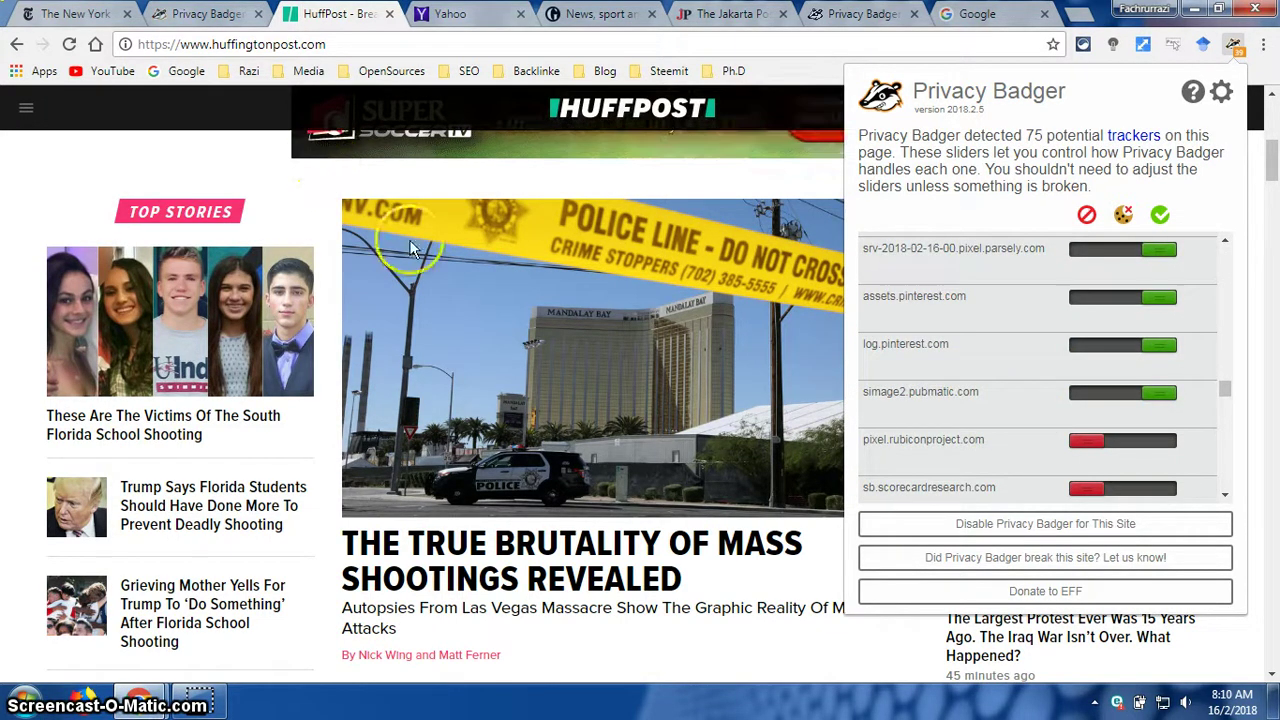
# Open the tracker report for the Yahoo page and set l.betrad.com to cookie blocking, then to fully blocked
pyautogui.click(470, 14)
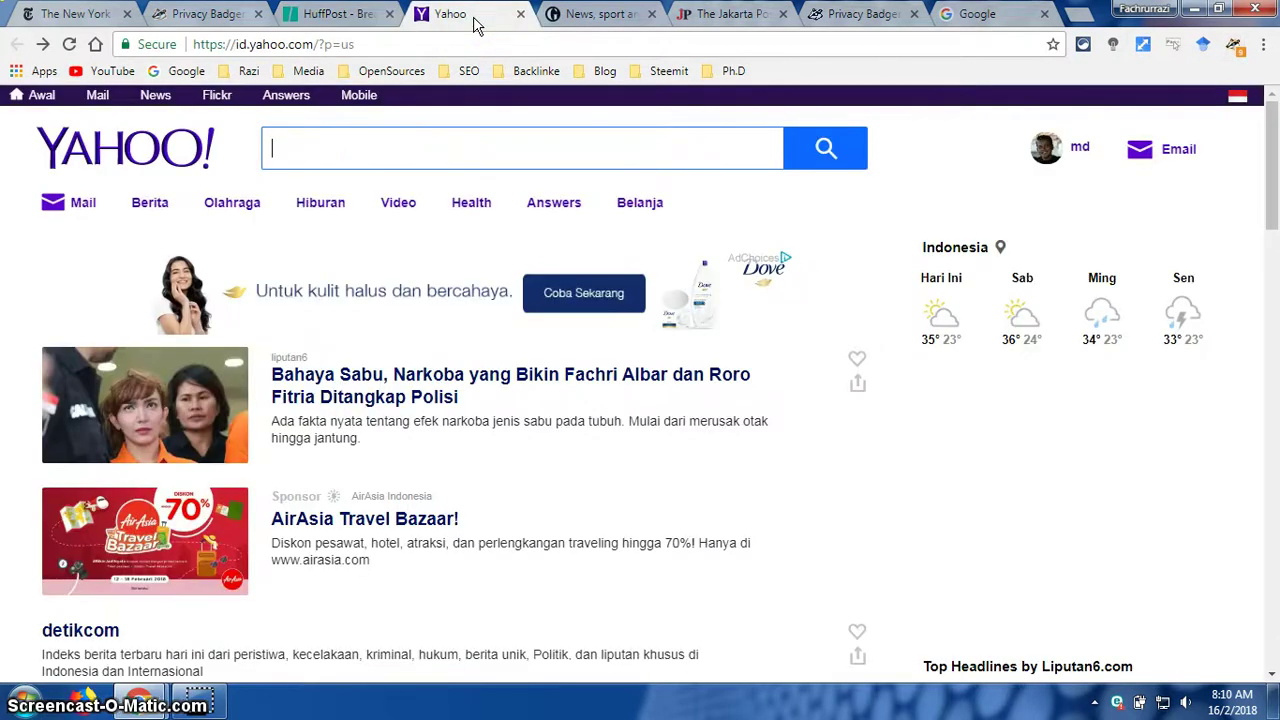
pyautogui.click(1234, 47)
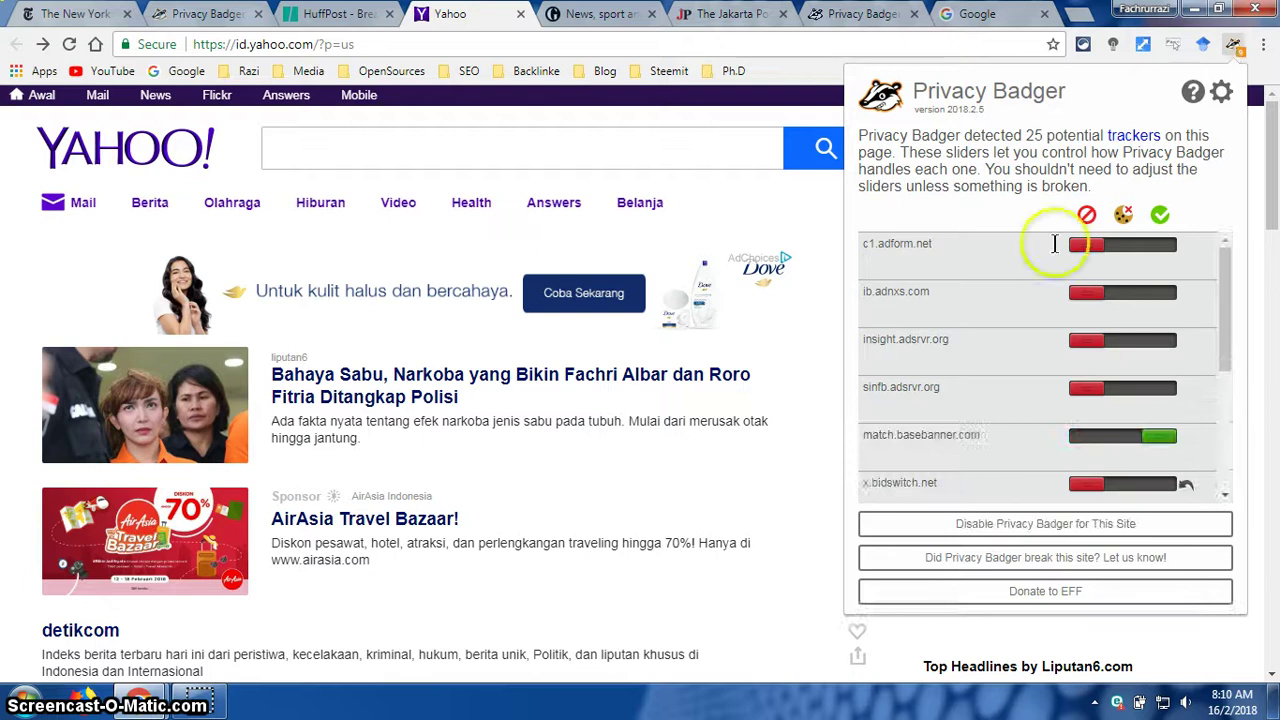
pyautogui.scroll(-5, 1037, 345)
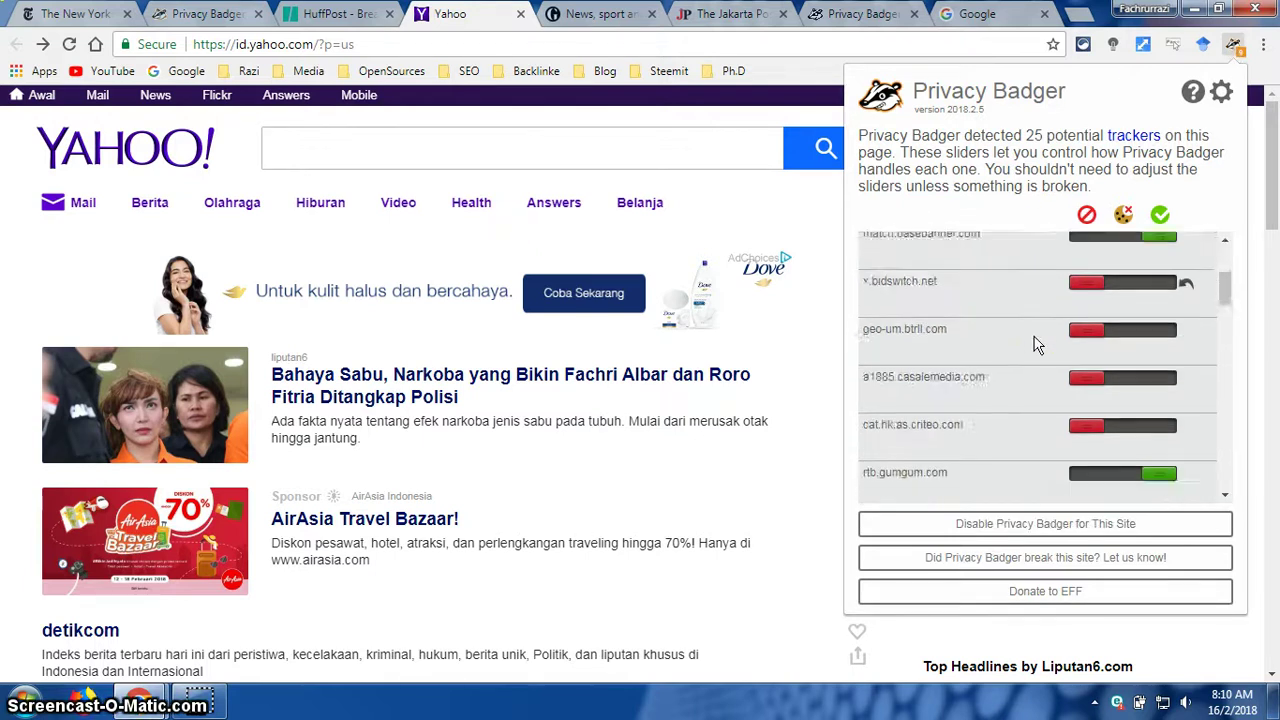
pyautogui.scroll(-5, 1037, 345)
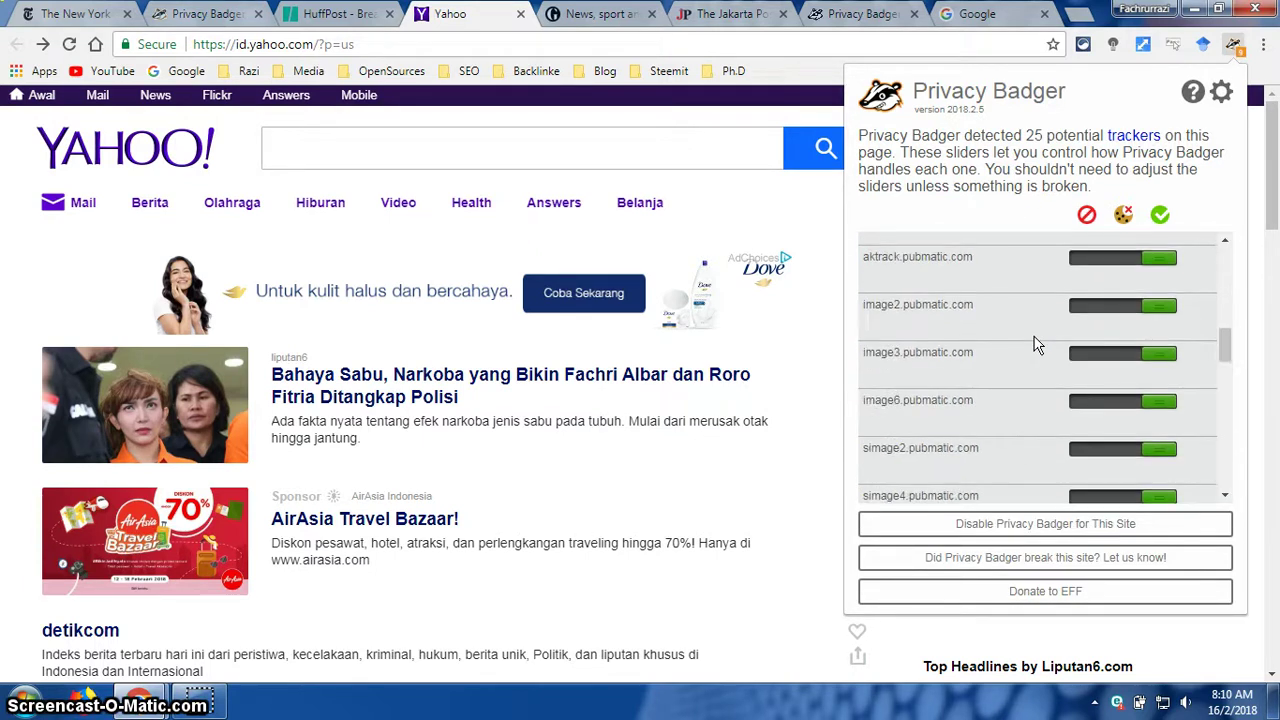
pyautogui.scroll(-3, 1037, 345)
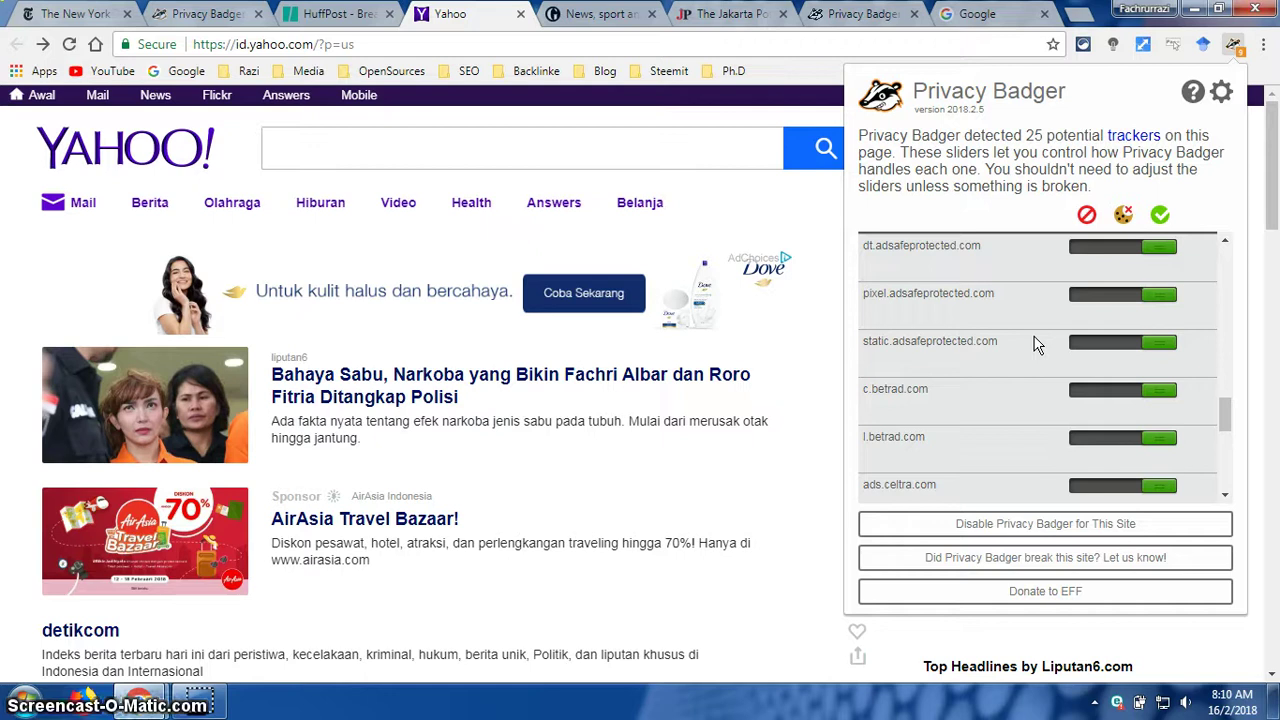
pyautogui.scroll(-2, 1037, 345)
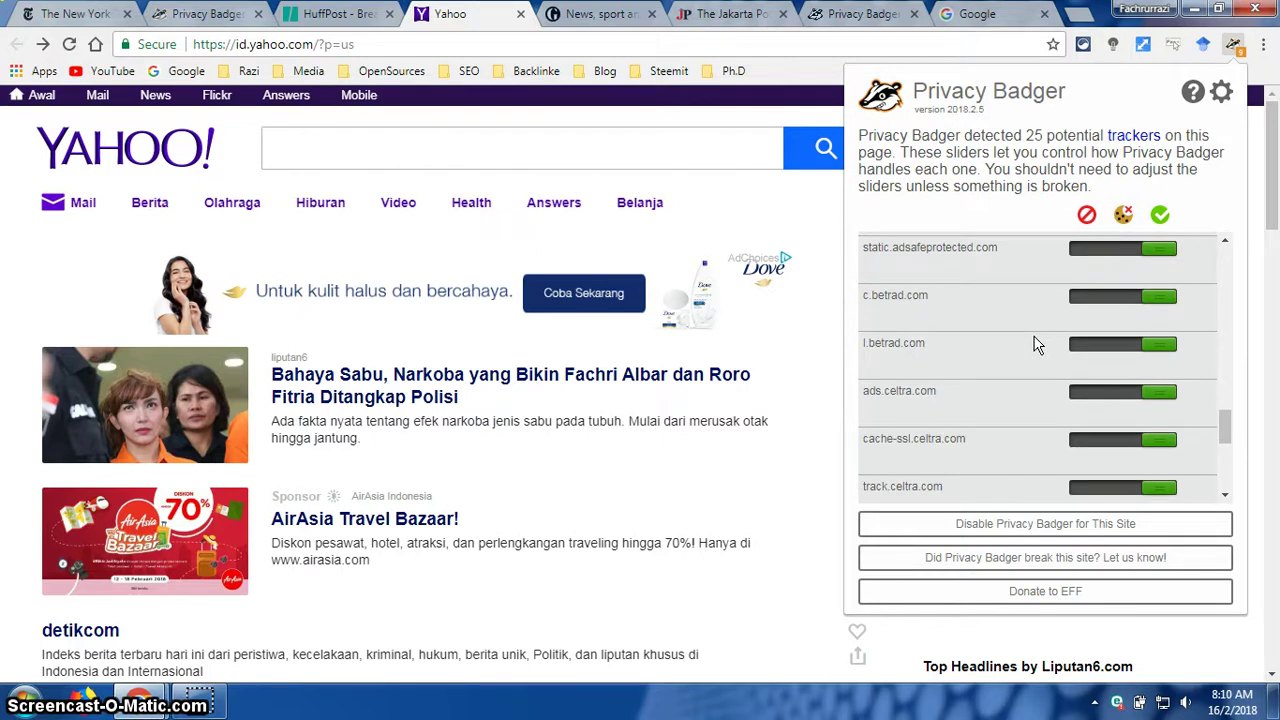
pyautogui.scroll(-2, 1037, 345)
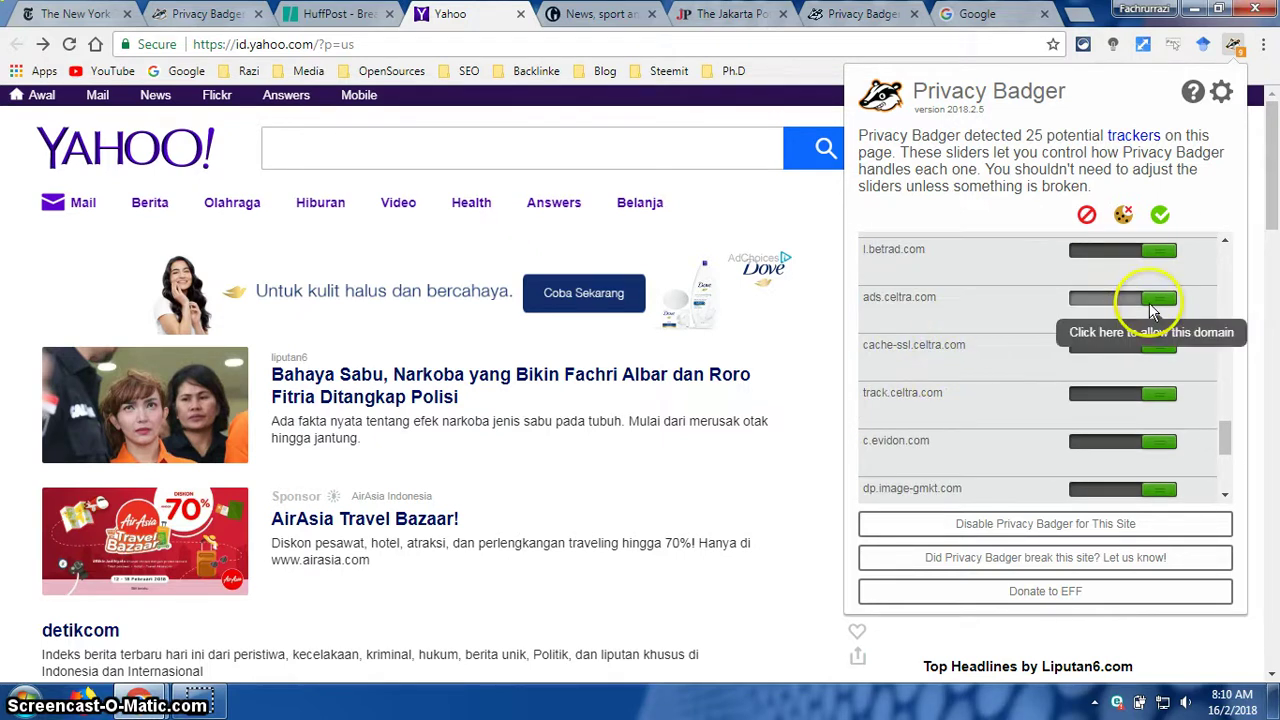
pyautogui.click(1158, 300)
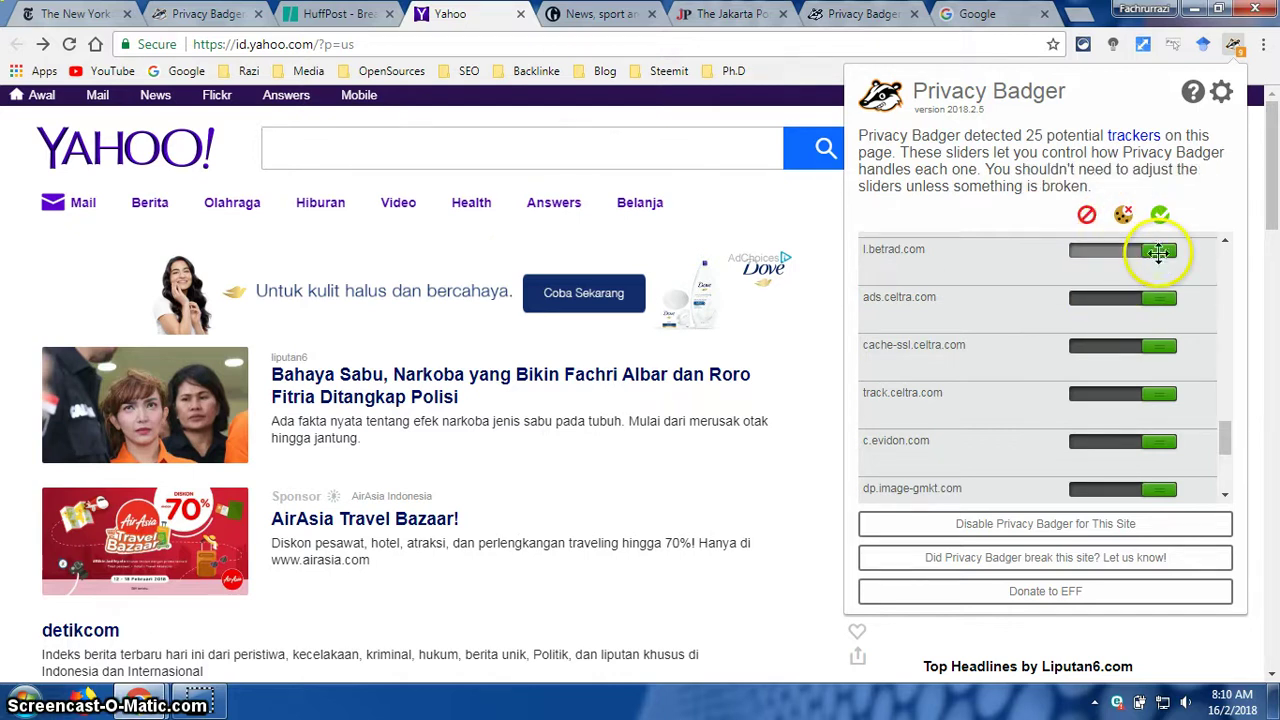
pyautogui.moveTo(1158, 251); pyautogui.dragTo(1121, 250)
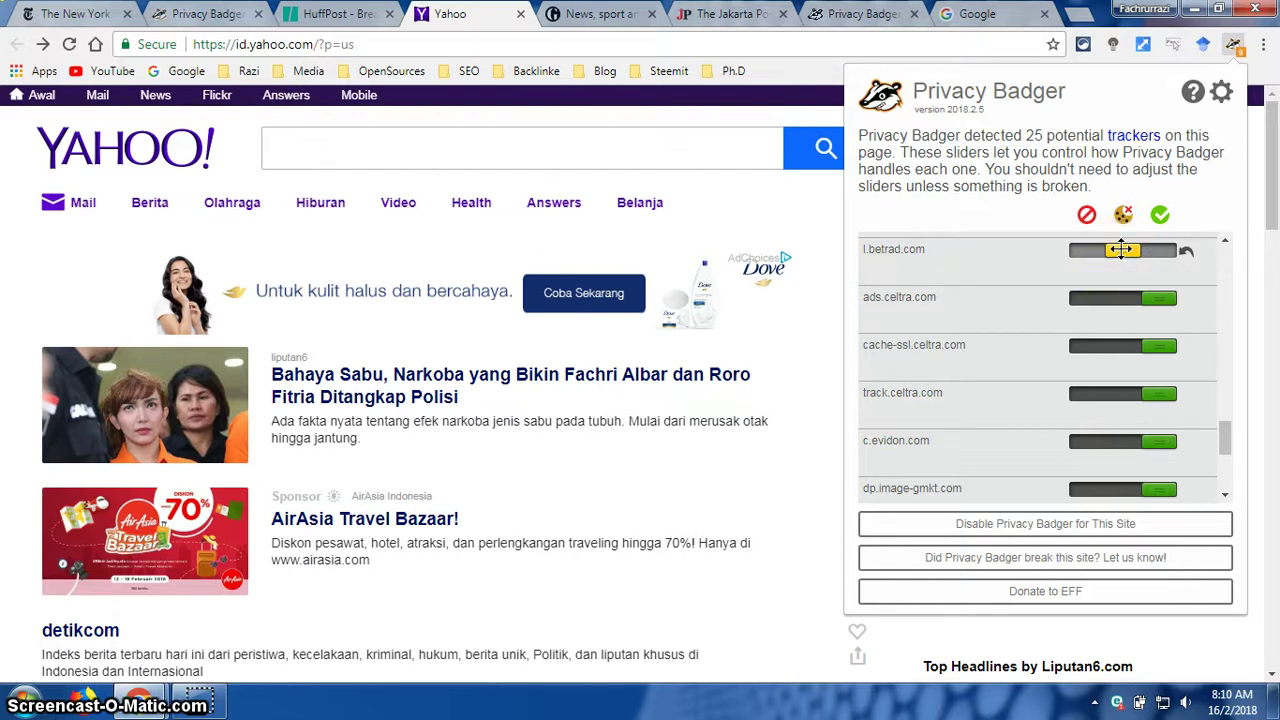
pyautogui.moveTo(1097, 254); pyautogui.dragTo(1064, 254)
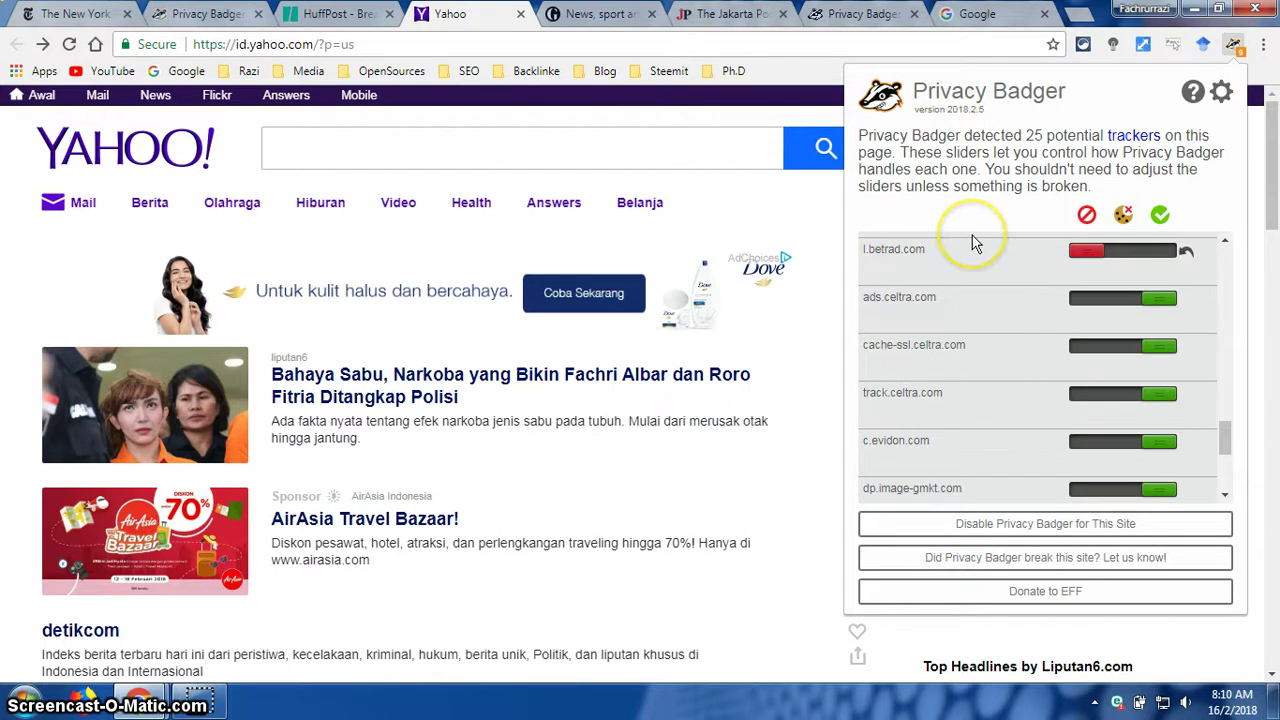
# Examine Privacy Badger's tracker reports for The Guardian page and The Jakarta Post page
pyautogui.click(606, 18)
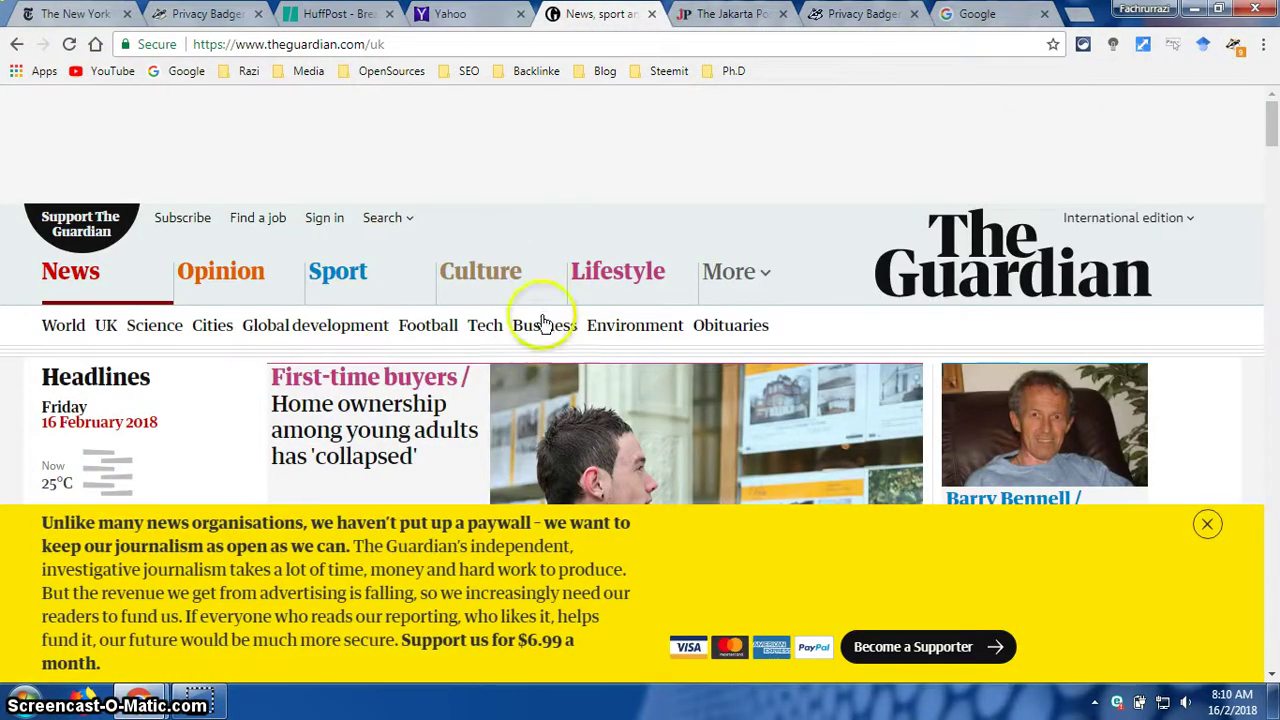
pyautogui.click(1233, 47)
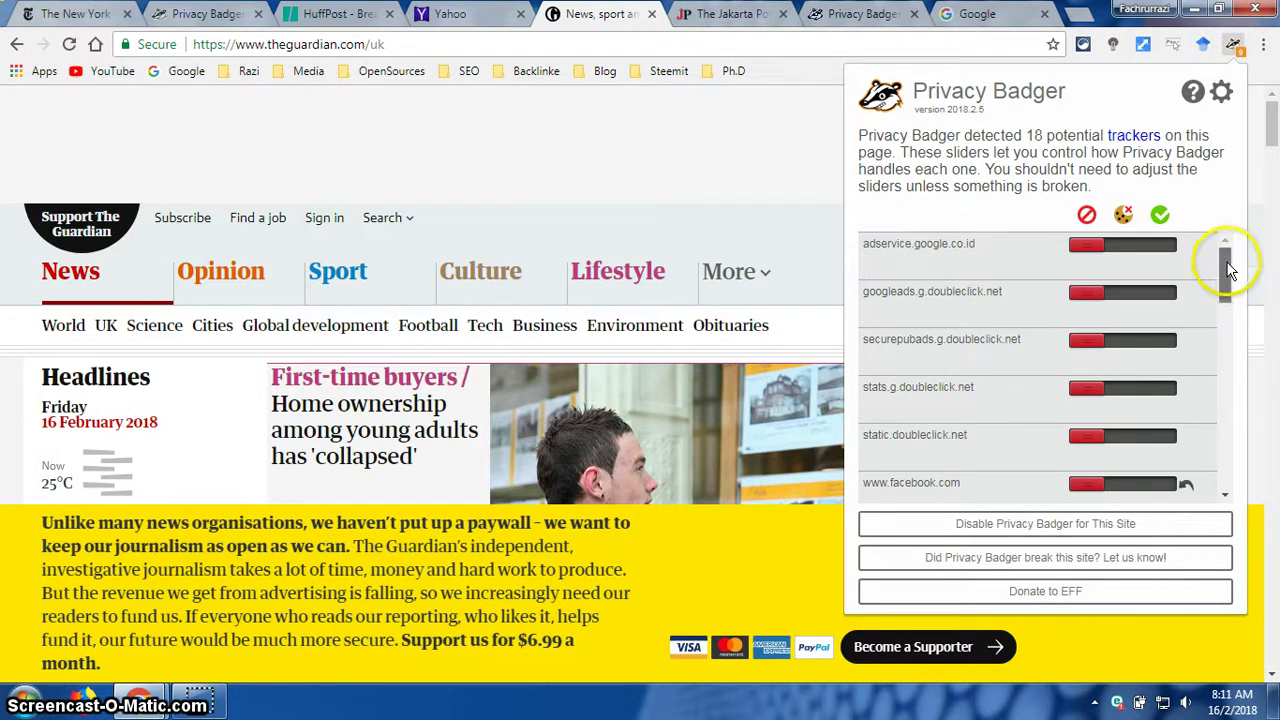
pyautogui.moveTo(1228, 268); pyautogui.dragTo(1229, 294)
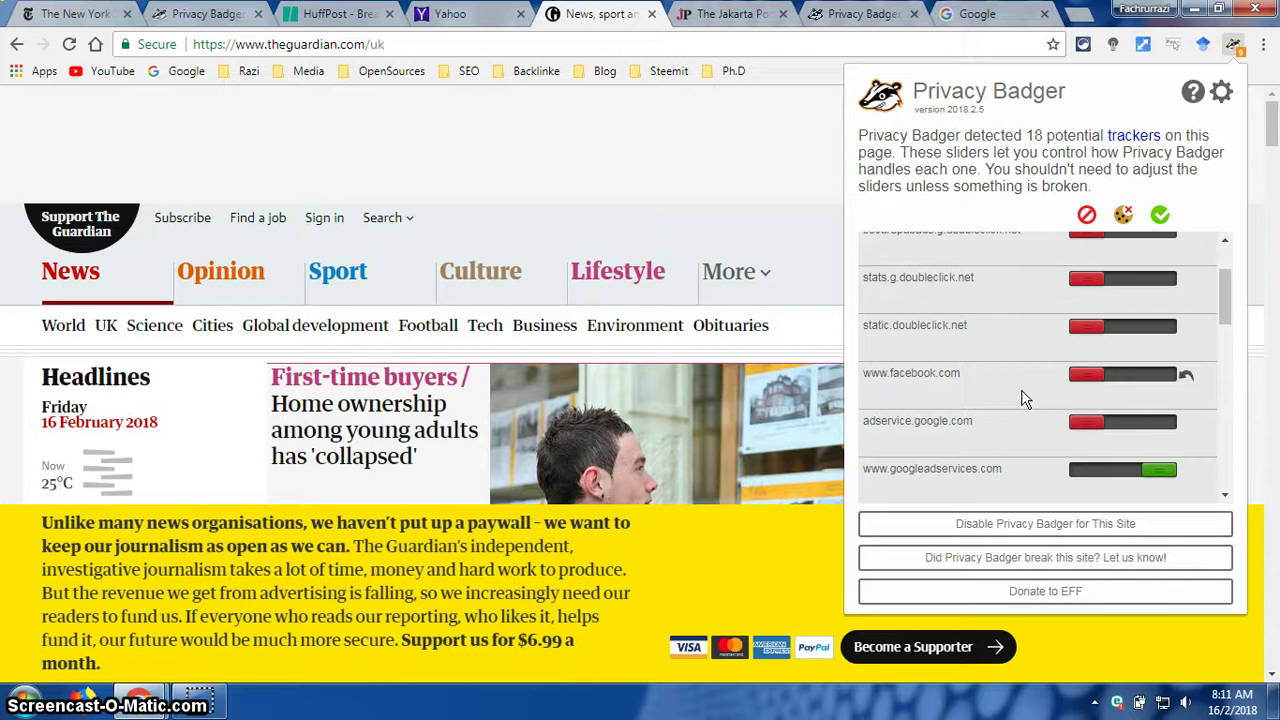
pyautogui.click(712, 18)
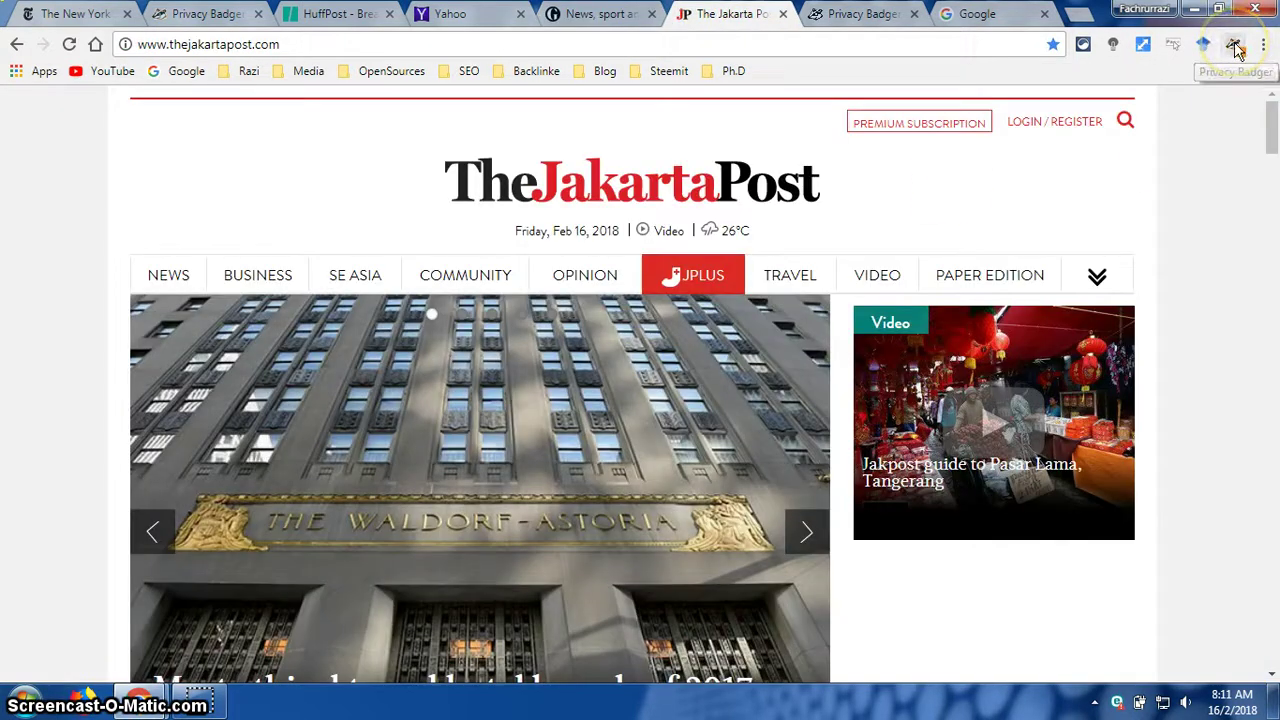
pyautogui.click(1236, 47)
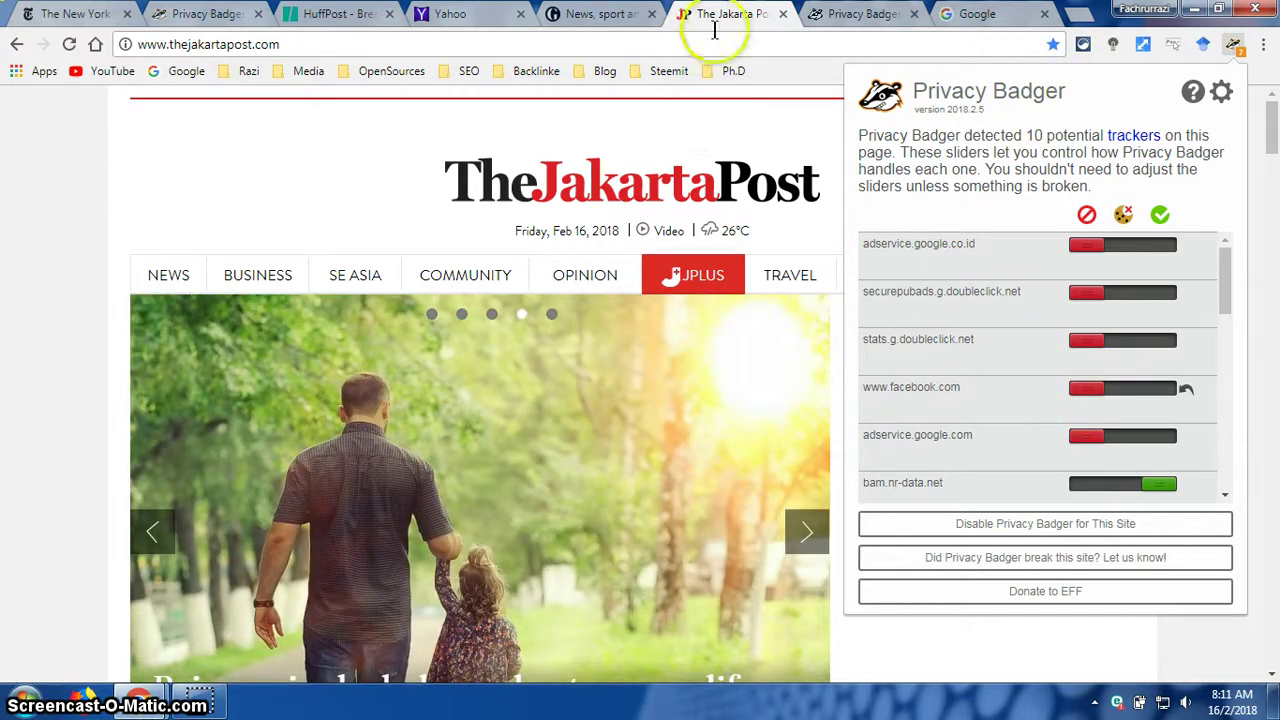
# Return to The Guardian page and reopen Privacy Badger's tracker report
pyautogui.click(603, 18)
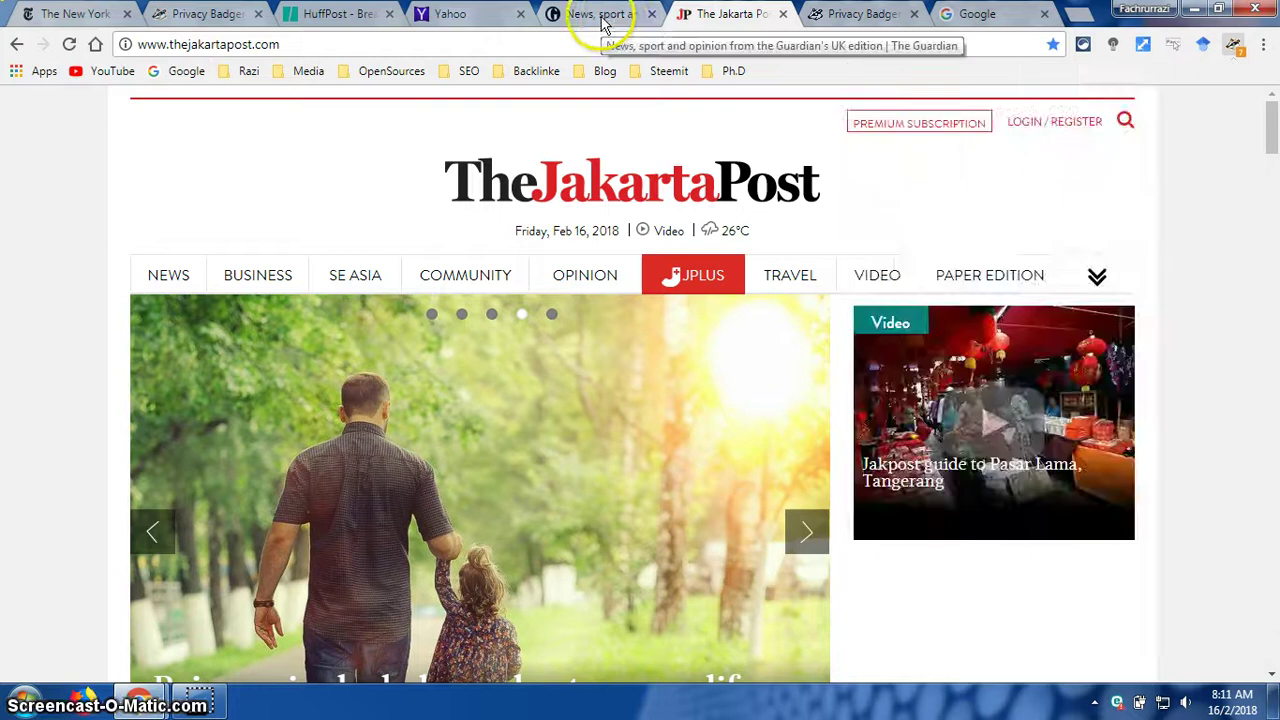
pyautogui.click(606, 18)
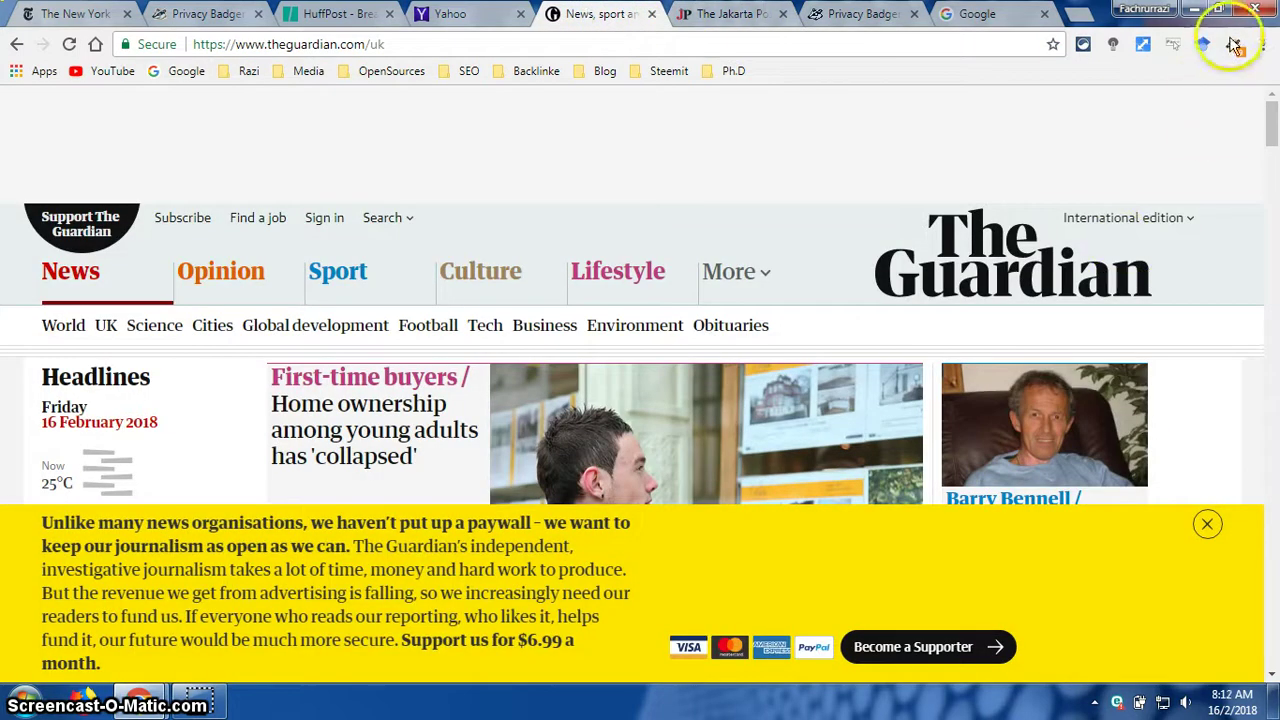
pyautogui.click(1236, 46)
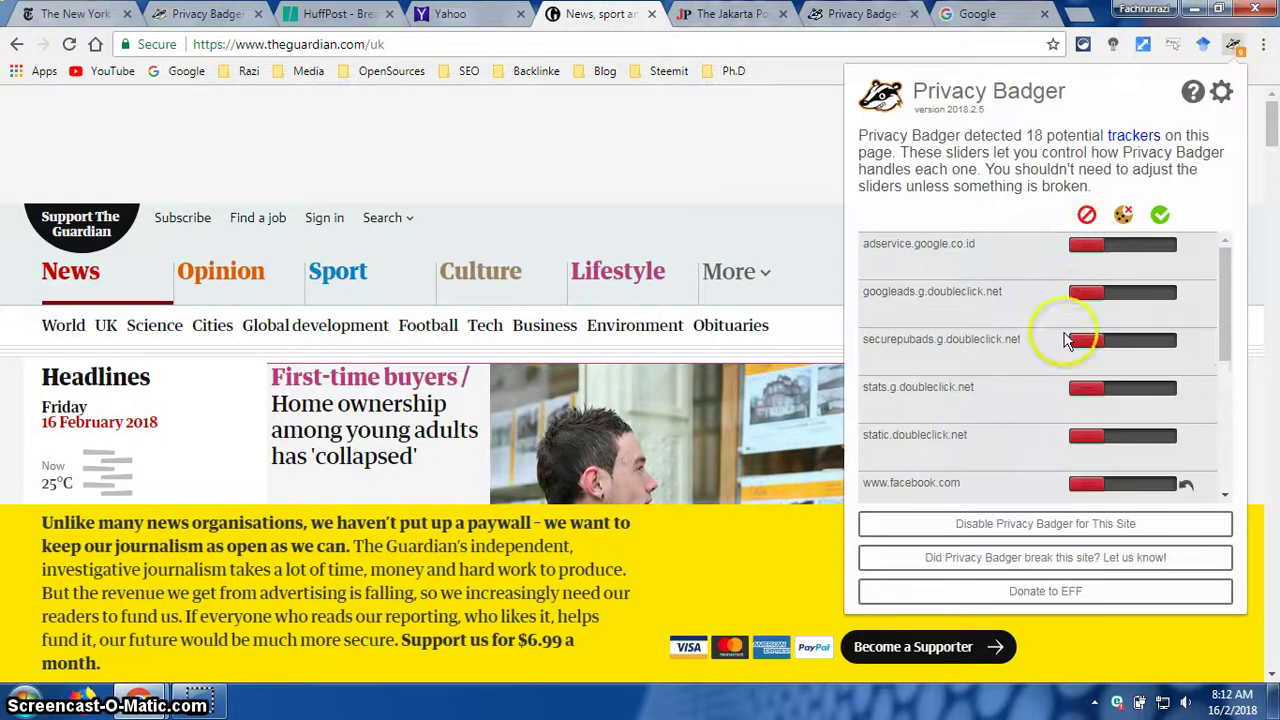
pyautogui.scroll(-2, 1065, 350)
pyautogui.scroll(-4, 1040, 356)
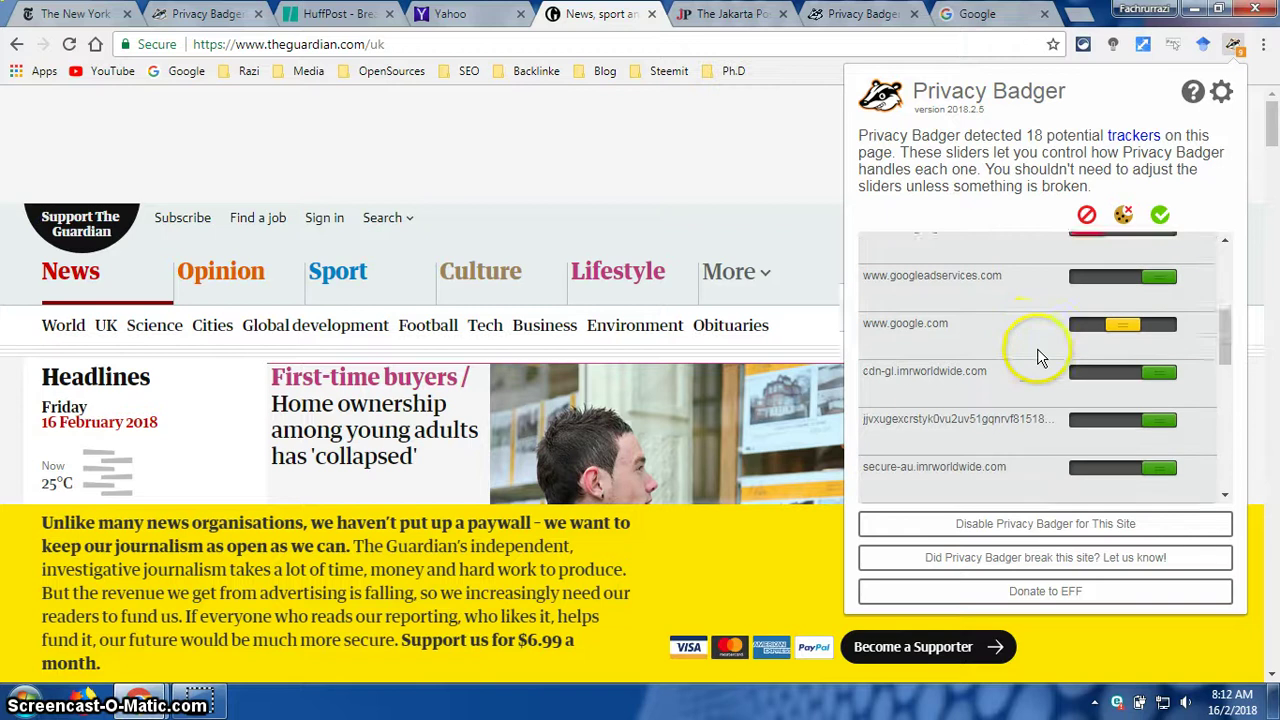
pyautogui.scroll(-2, 1020, 409)
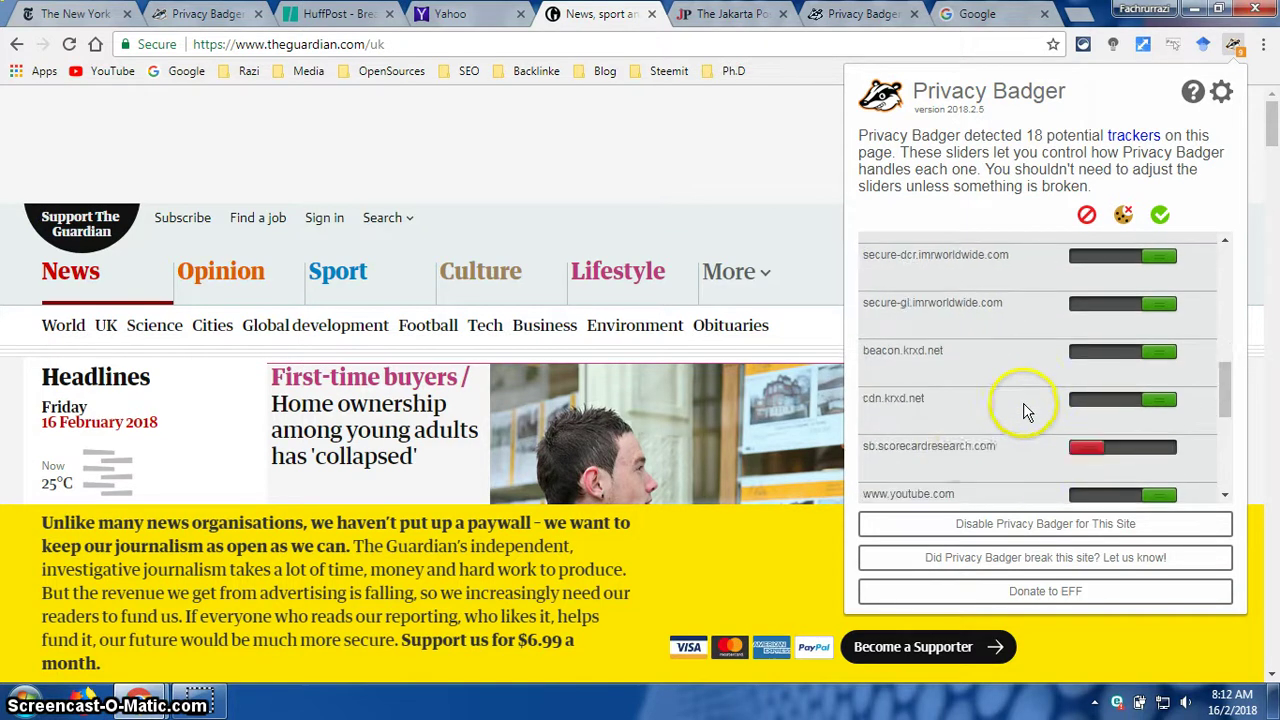
pyautogui.scroll(-2, 966, 449)
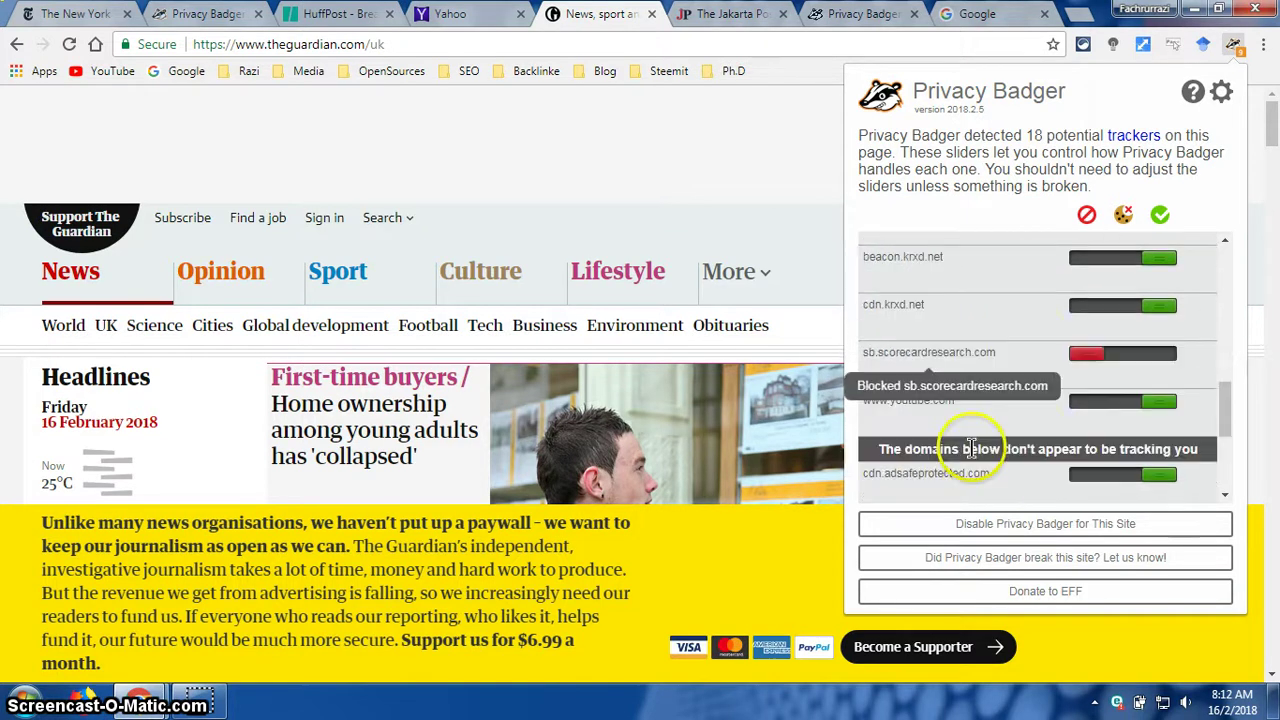
pyautogui.click(1127, 404)
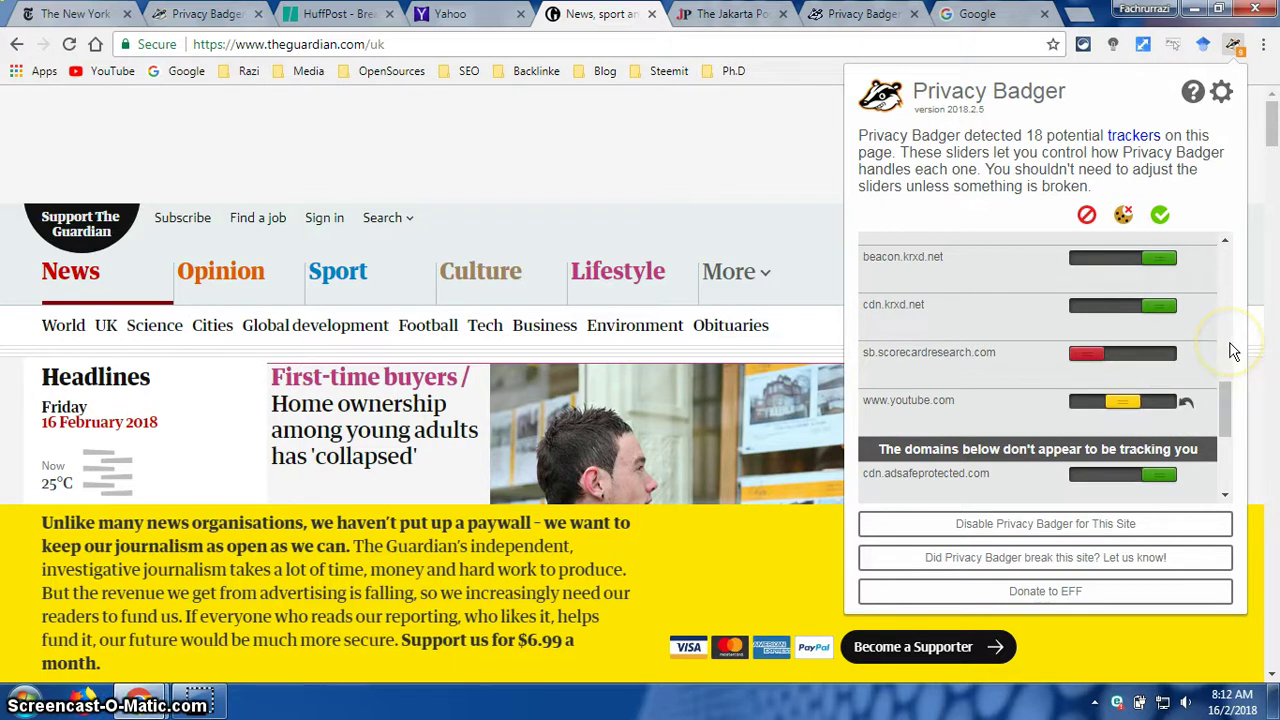
pyautogui.click(1127, 405)
pyautogui.click(1082, 404)
pyautogui.click(648, 220)
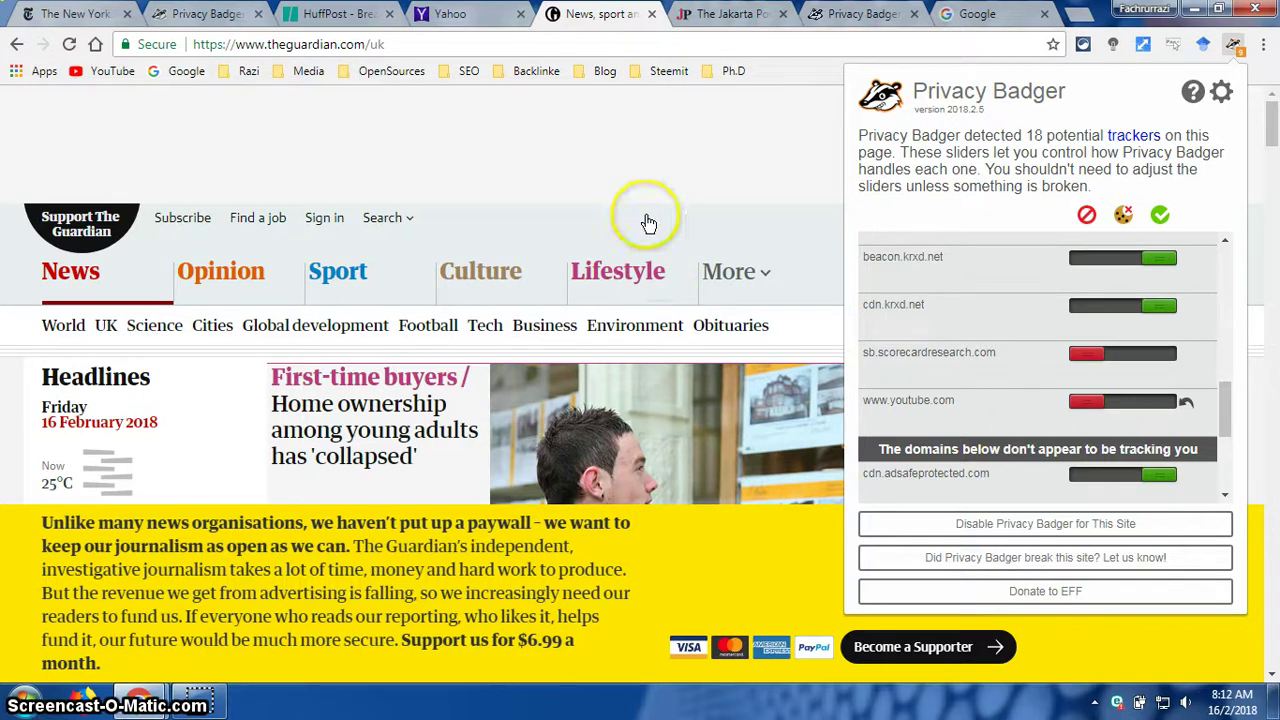
pyautogui.click(643, 162)
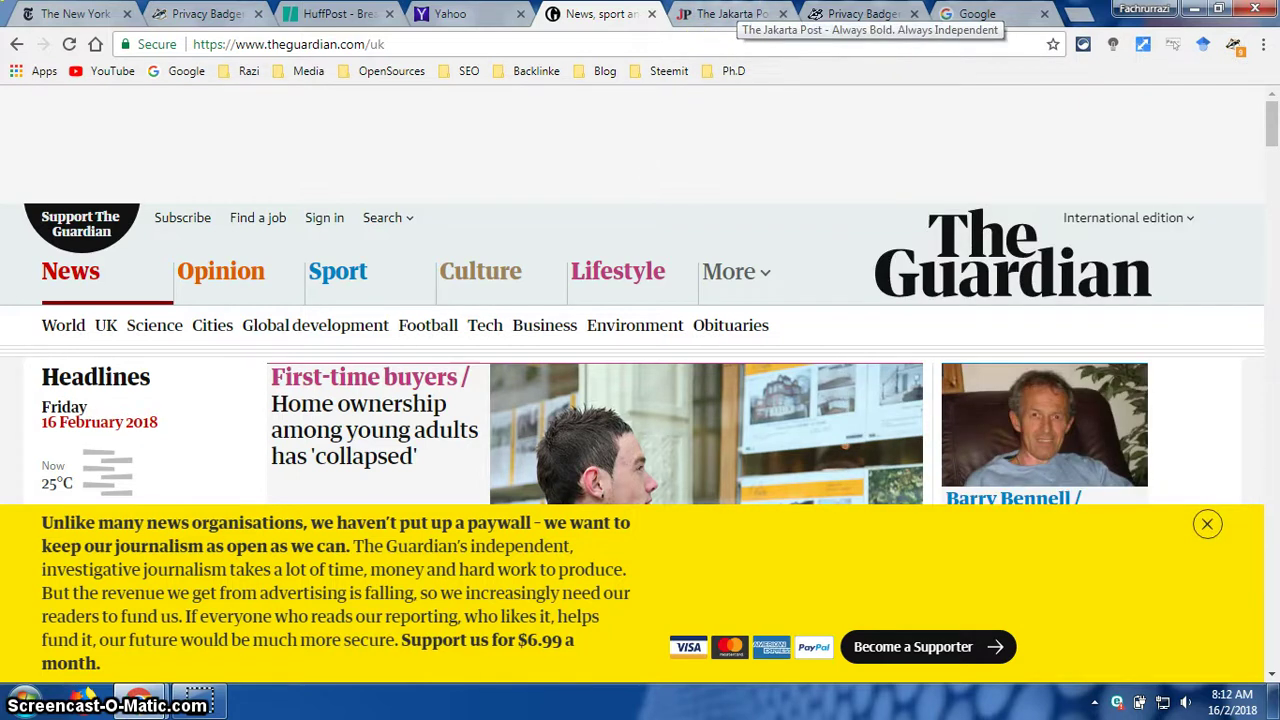
pyautogui.click(655, 133)
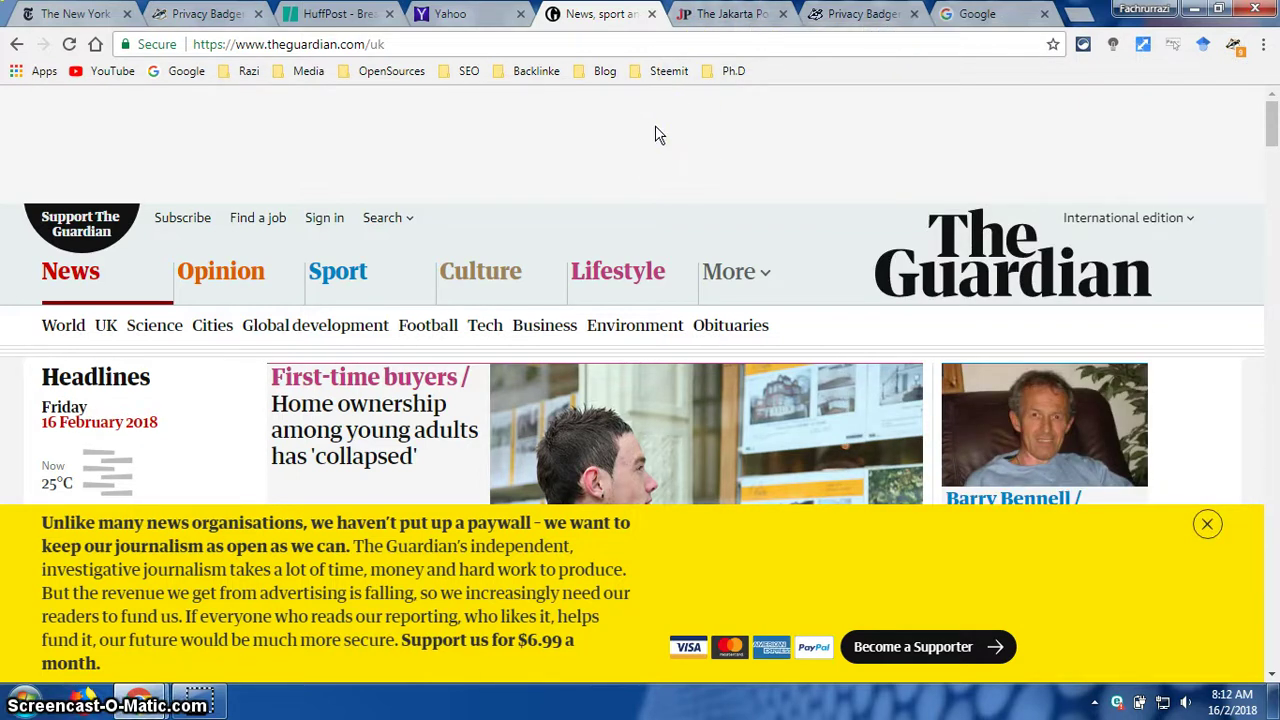
pyautogui.moveTo(655, 133)
pyautogui.mouseDown()
pyautogui.moveTo(611, 131)
pyautogui.moveTo(652, 171)
pyautogui.mouseUp()
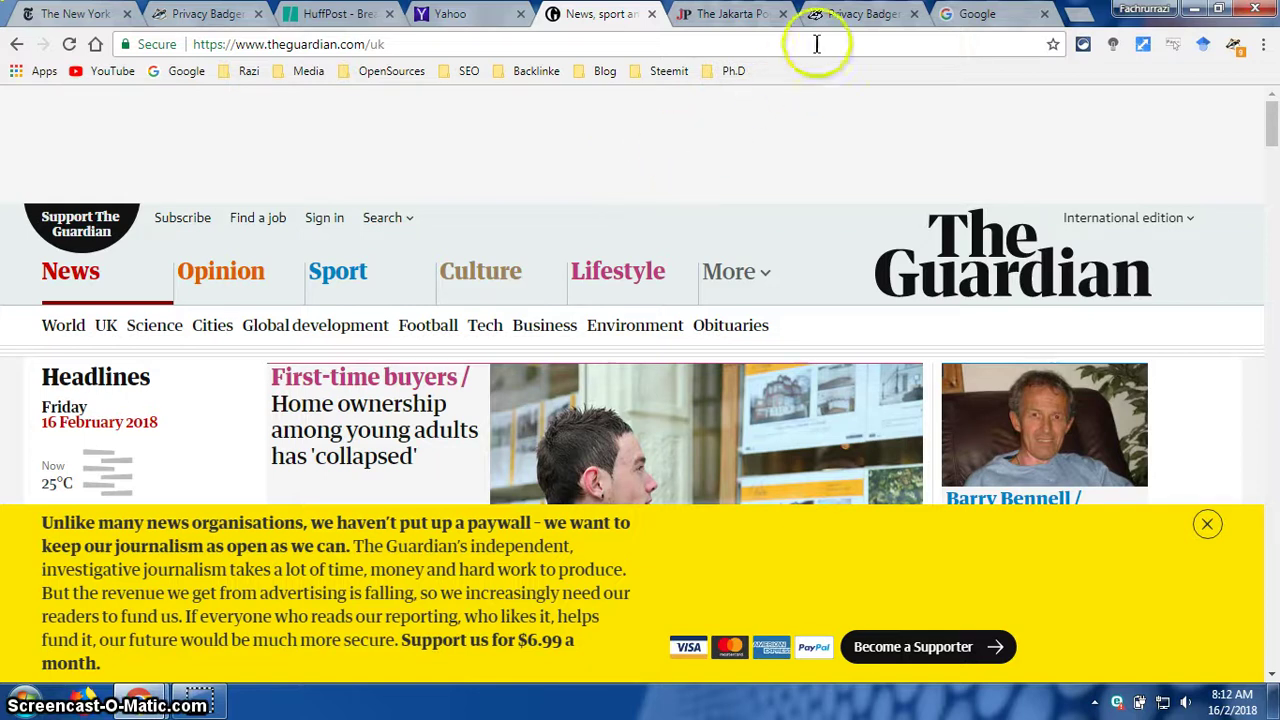
# Return to the EFF Privacy Badger page and look over its introduction
pyautogui.click(845, 16)
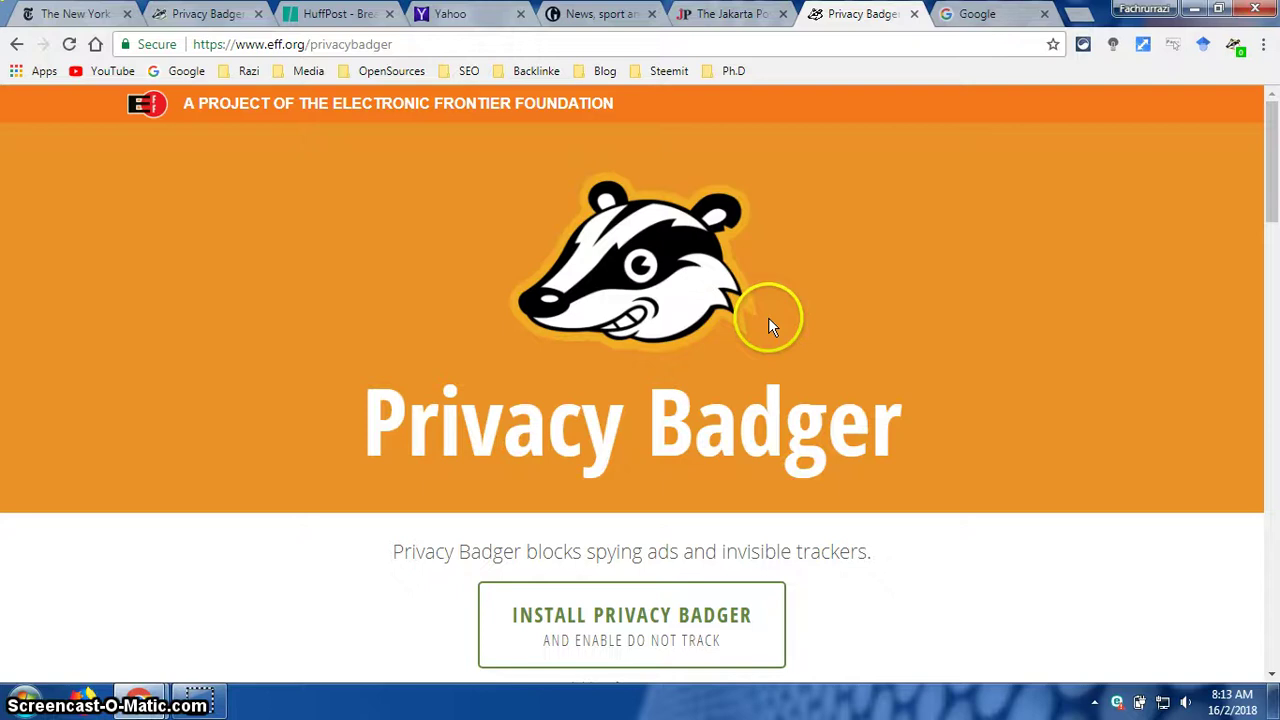
pyautogui.scroll(-4, 800, 350)
pyautogui.scroll(4, 857, 400)
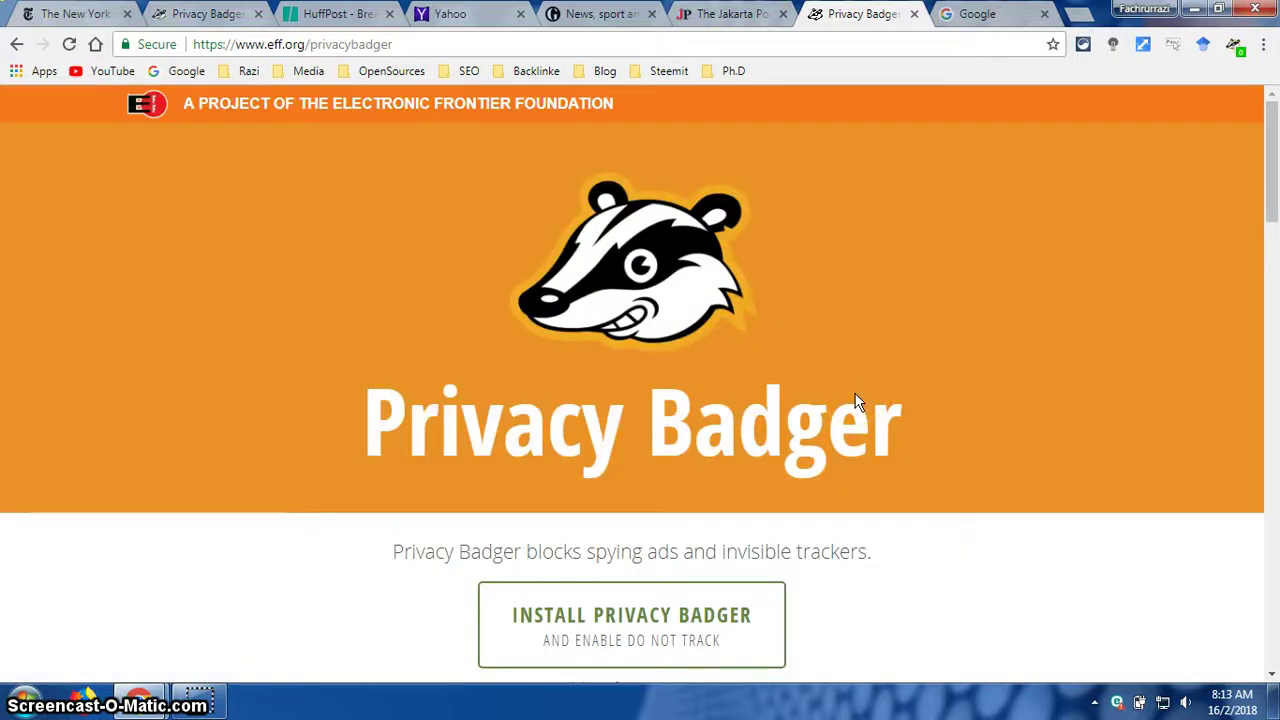
pyautogui.click(830, 344)
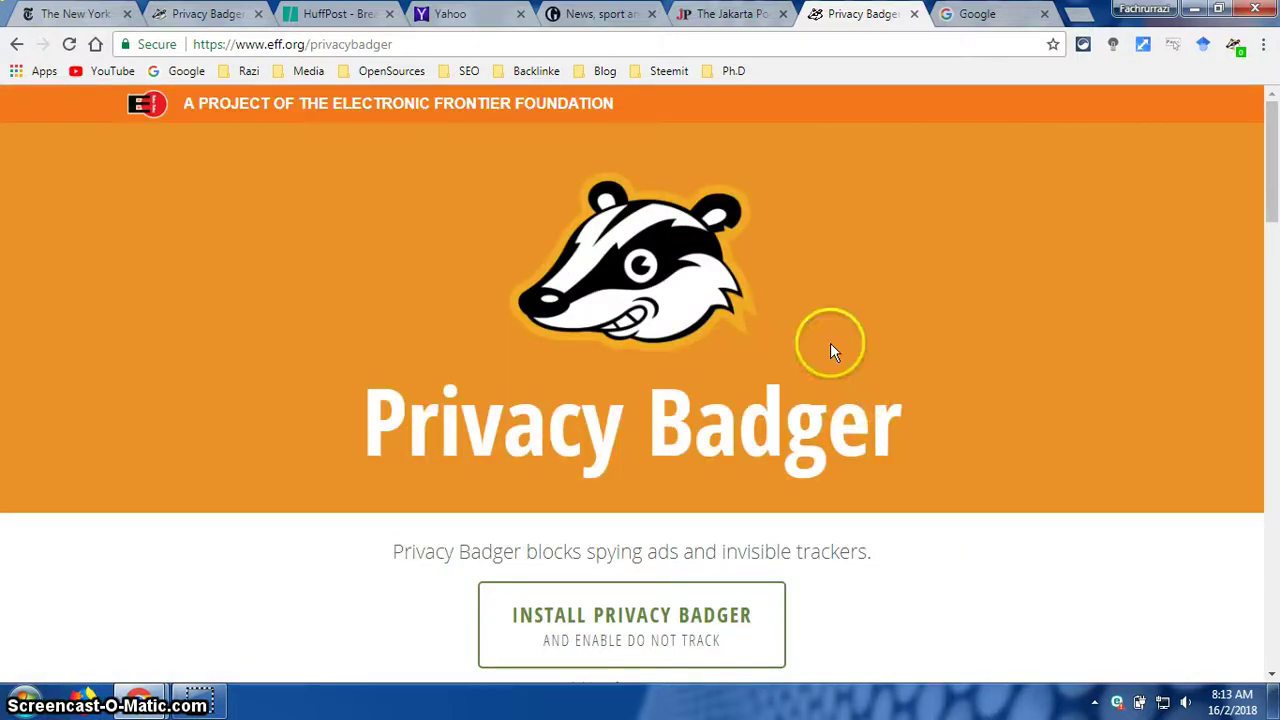